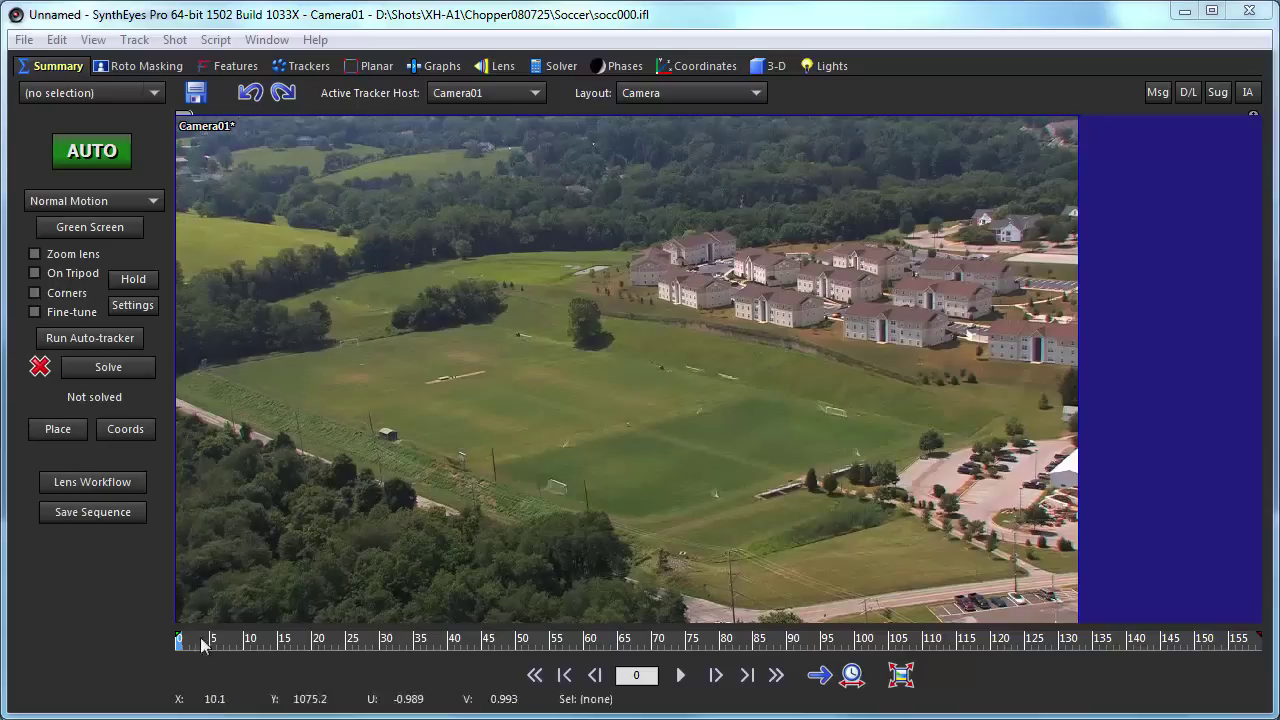
Scrub to a later frame to preview the aerial soccer-field shot socc000.ifl.
drag(224, 645, 151, 645)
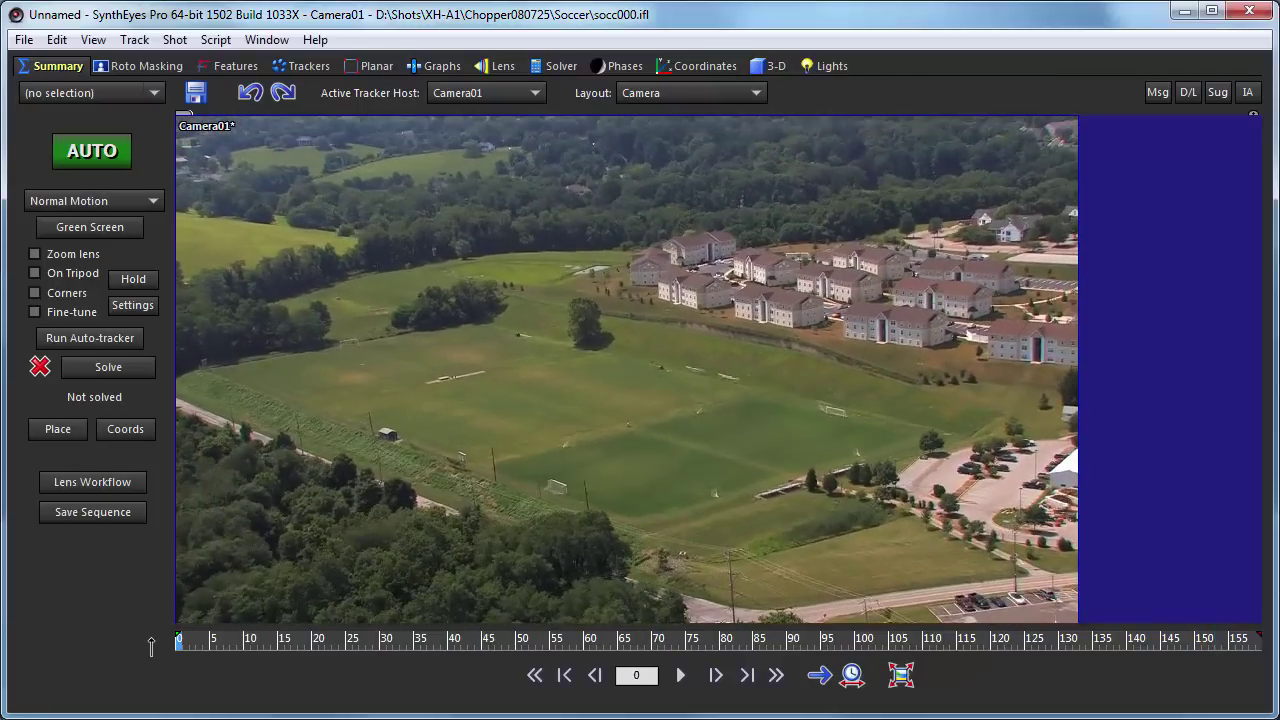
Auto-track and solve, then set Tracker81 as origin, Tracker52 lock point, Tracker67 on XY plane.
click(90, 158)
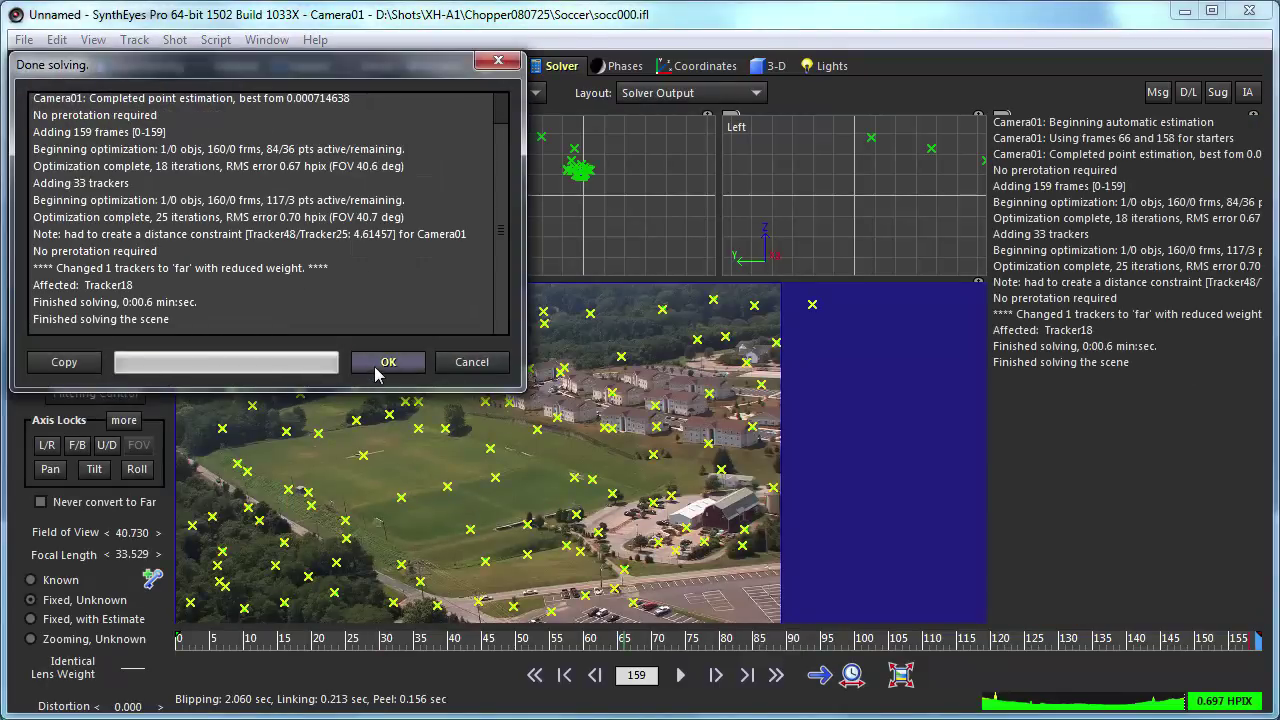
click(386, 362)
click(700, 66)
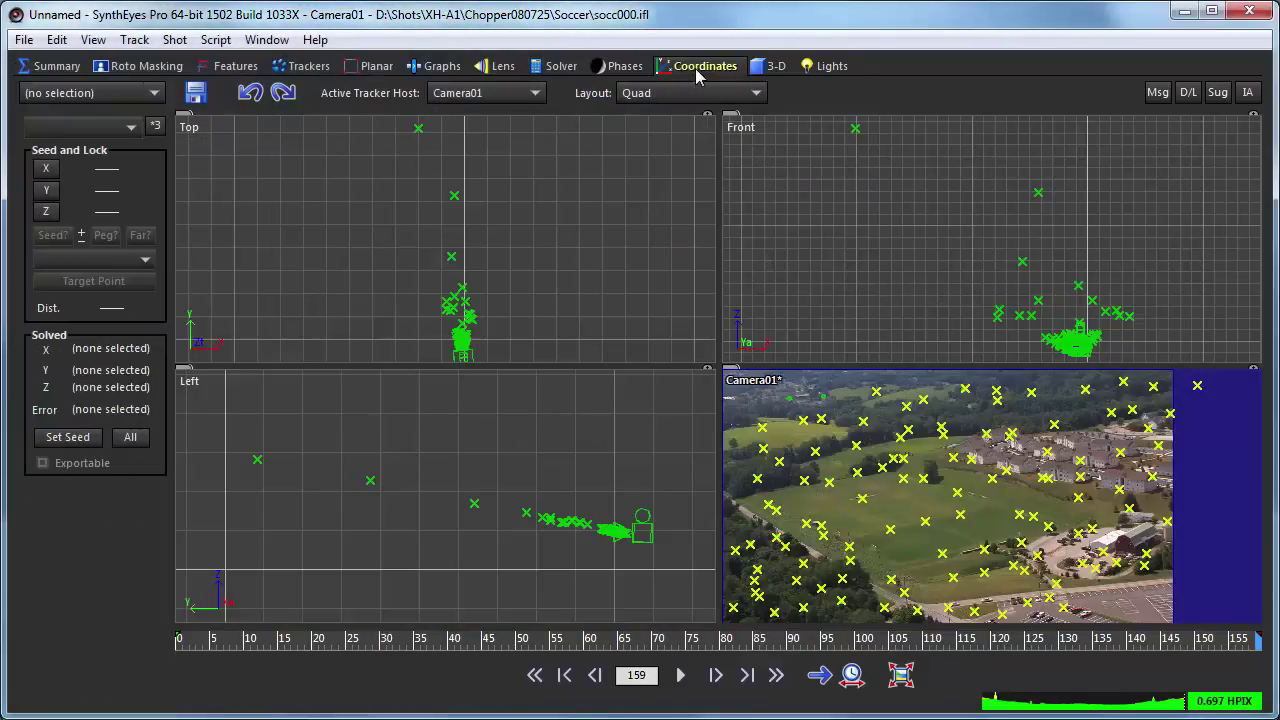
click(862, 497)
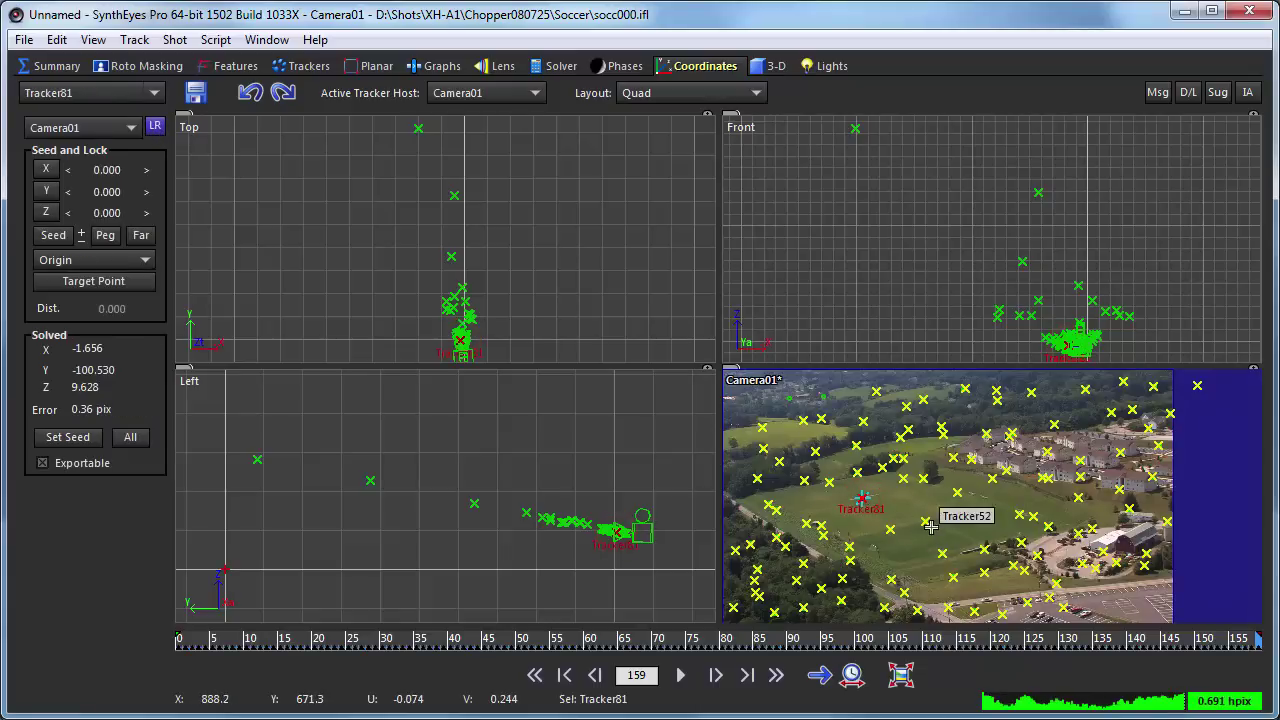
click(925, 520)
click(955, 491)
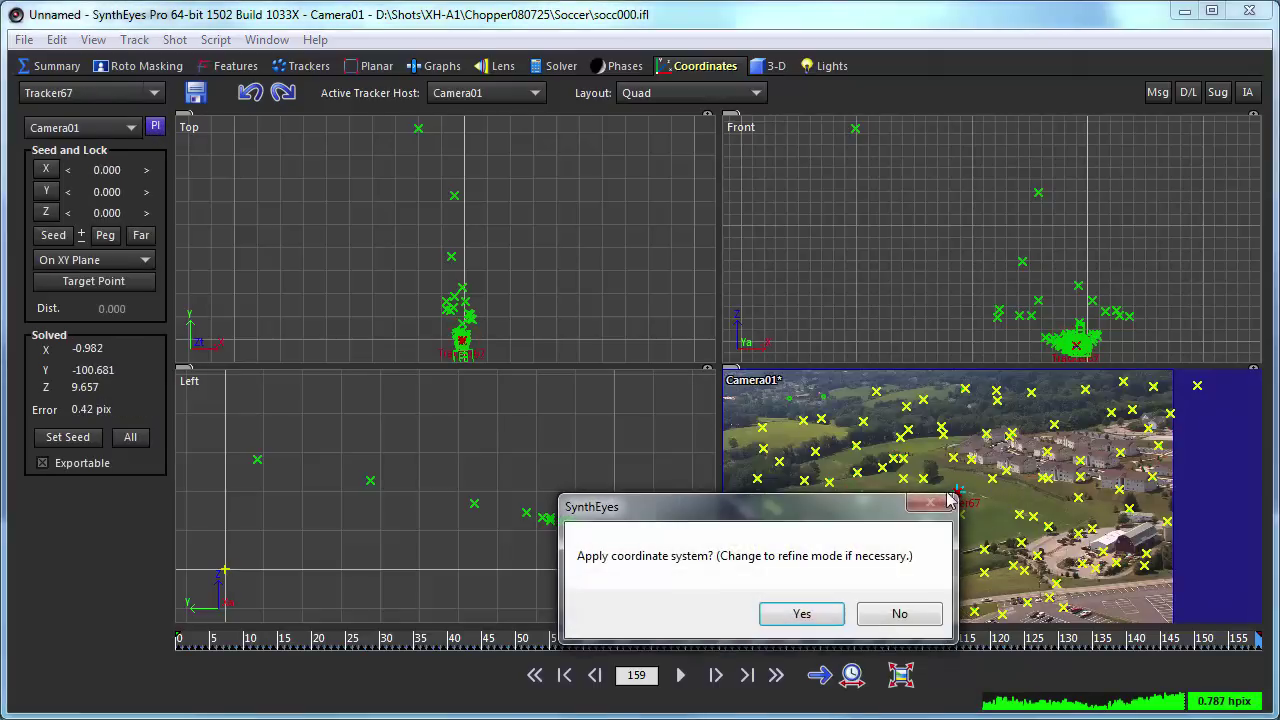
click(795, 618)
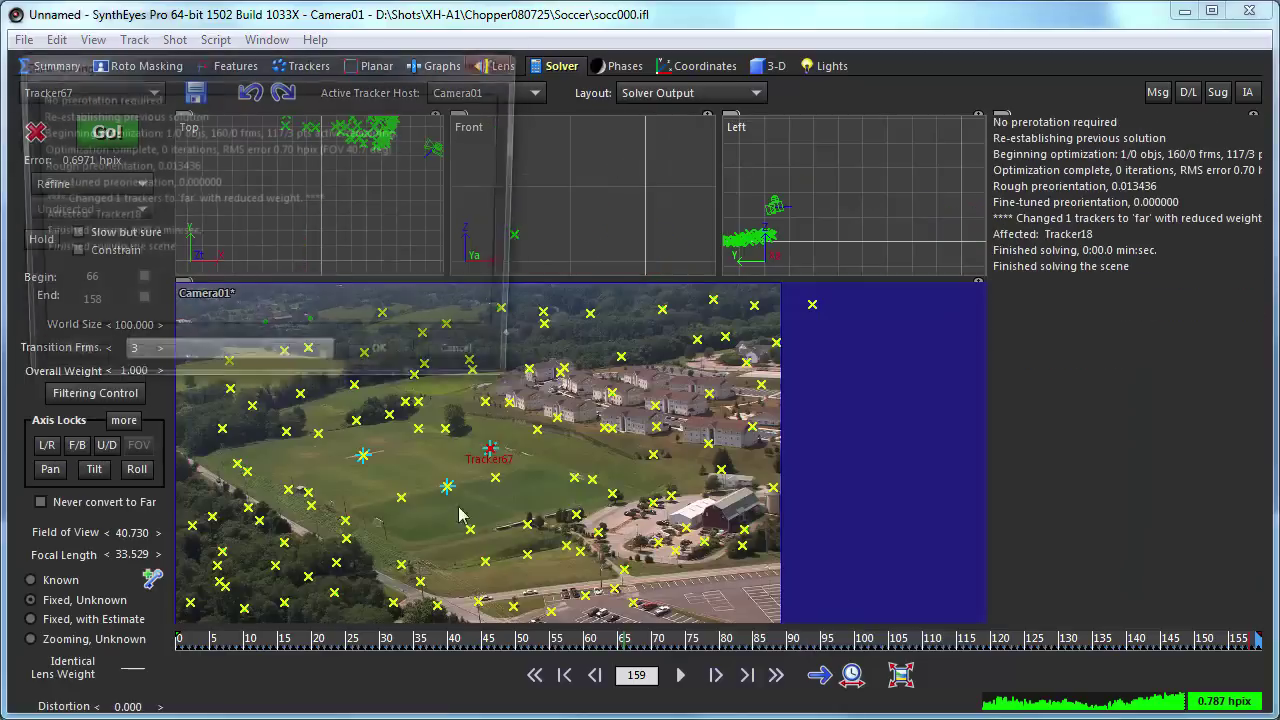
click(387, 362)
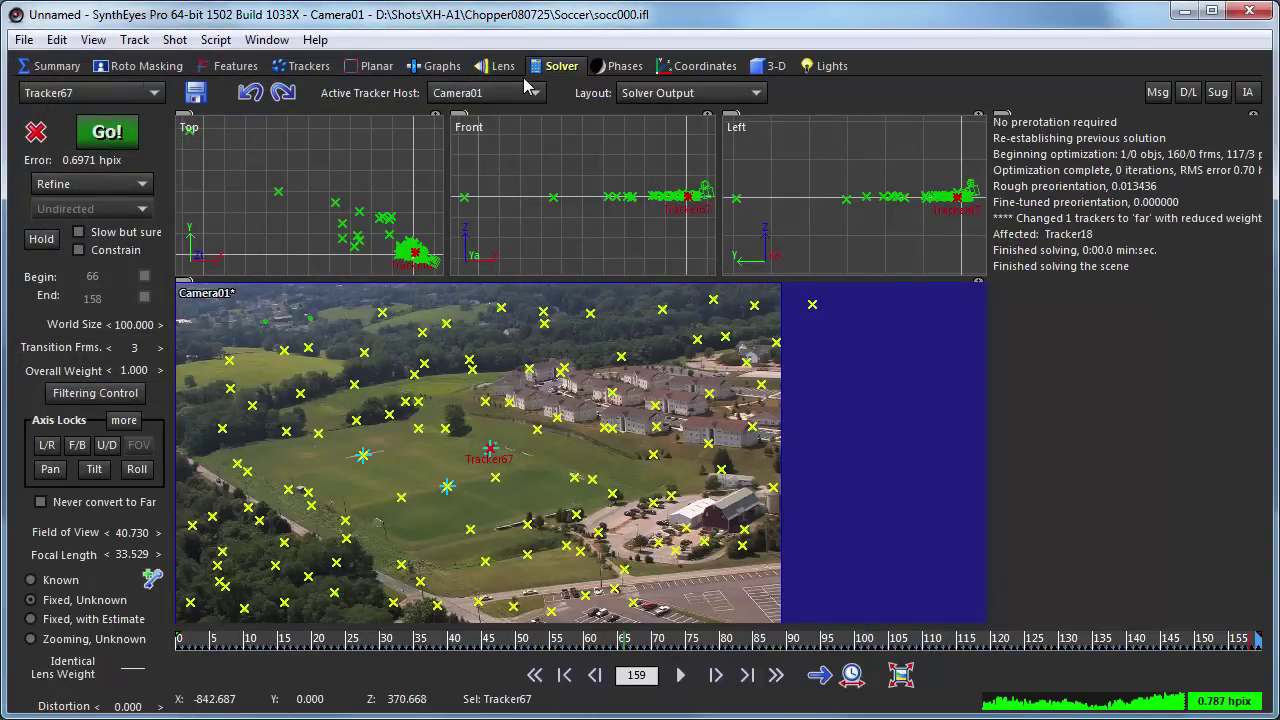
Enable lens distortion calculation and re-solve the shot.
click(490, 66)
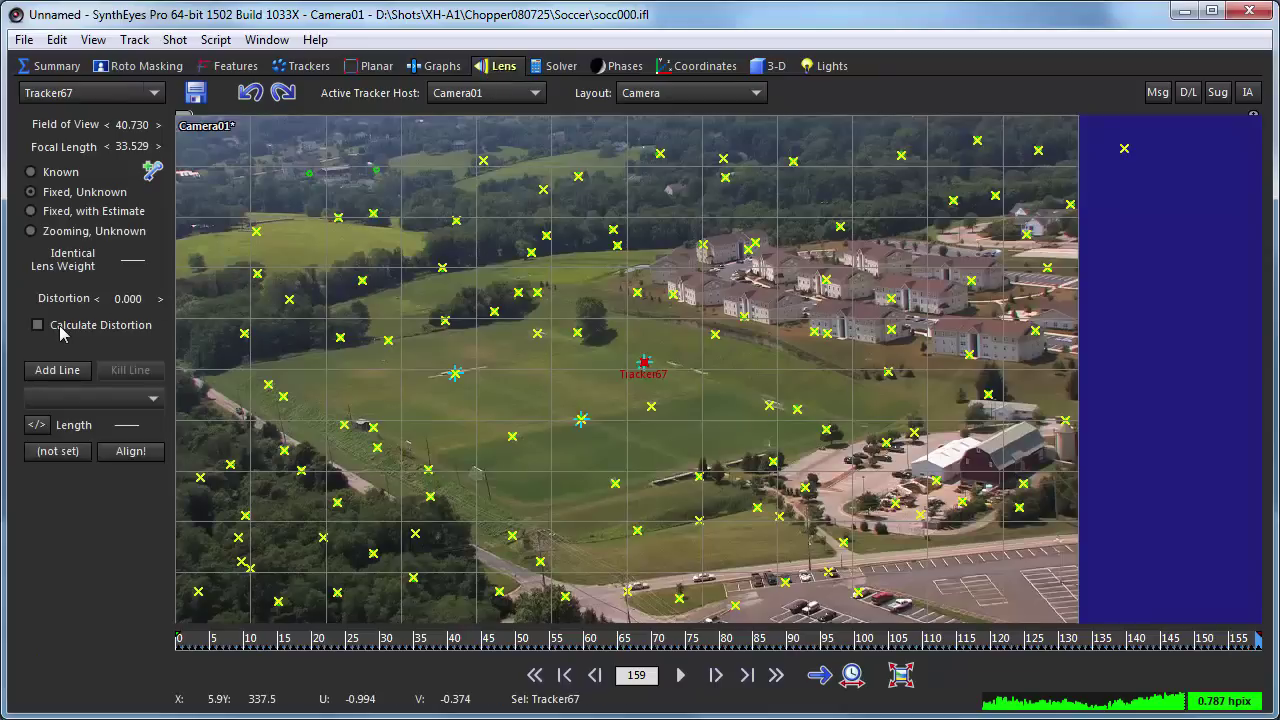
click(561, 66)
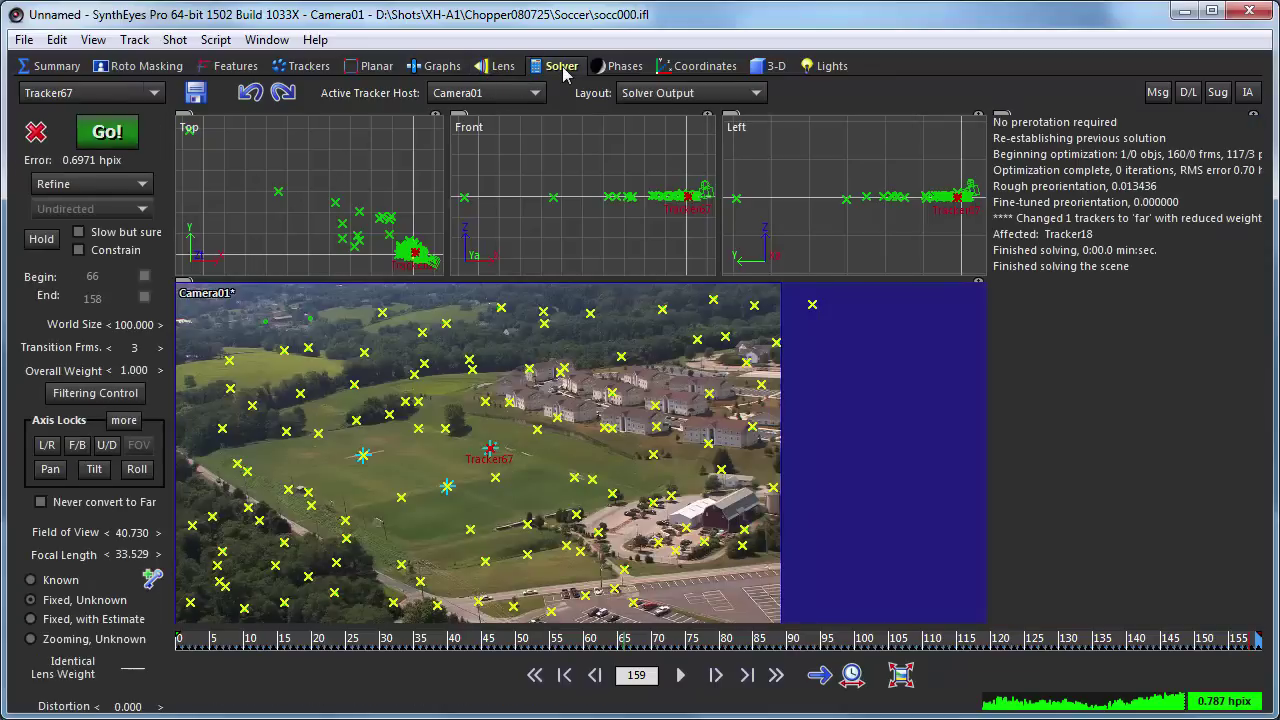
click(110, 139)
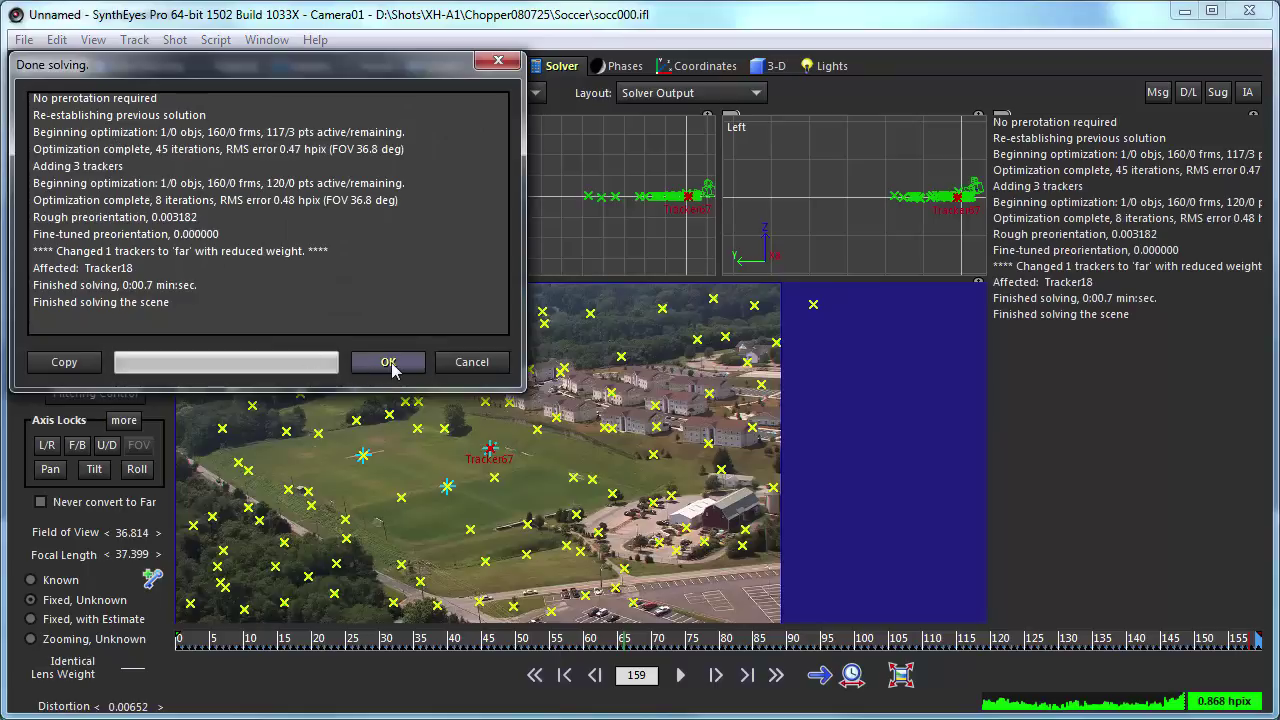
click(388, 362)
Fix the problem trackers with Clean up trackers and re-solve to about 0.40 hpix.
click(134, 39)
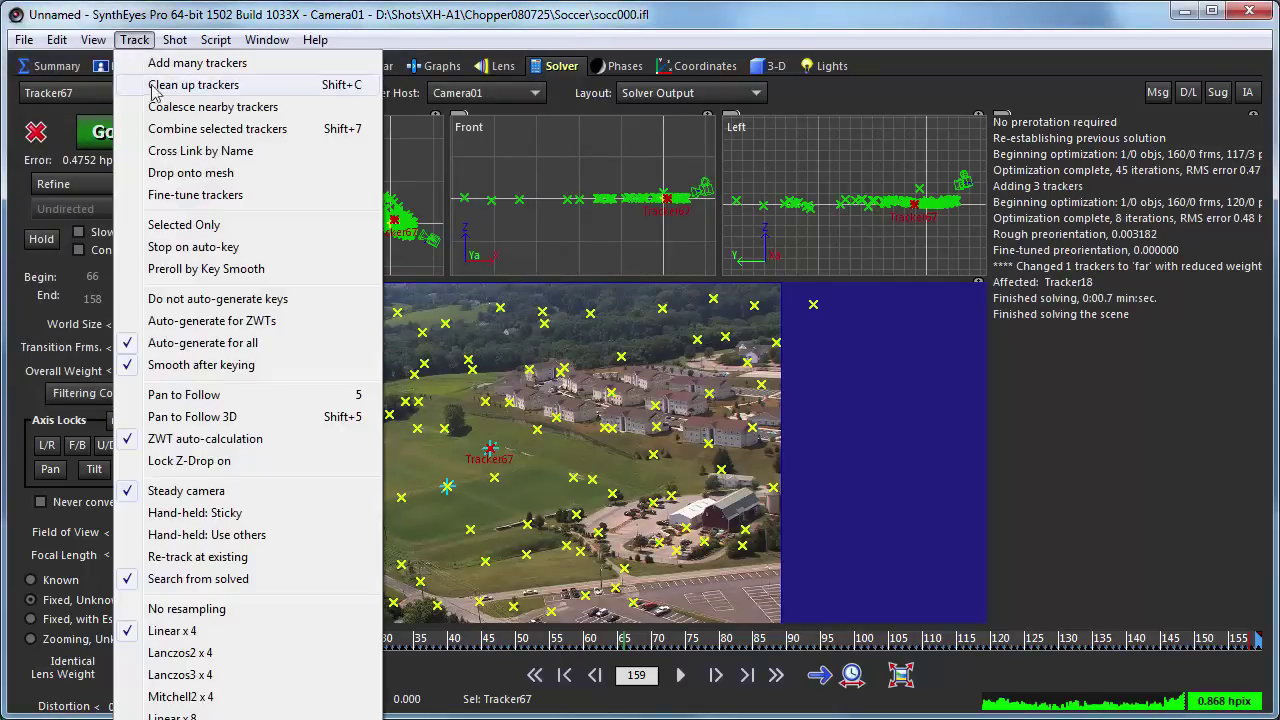
click(156, 88)
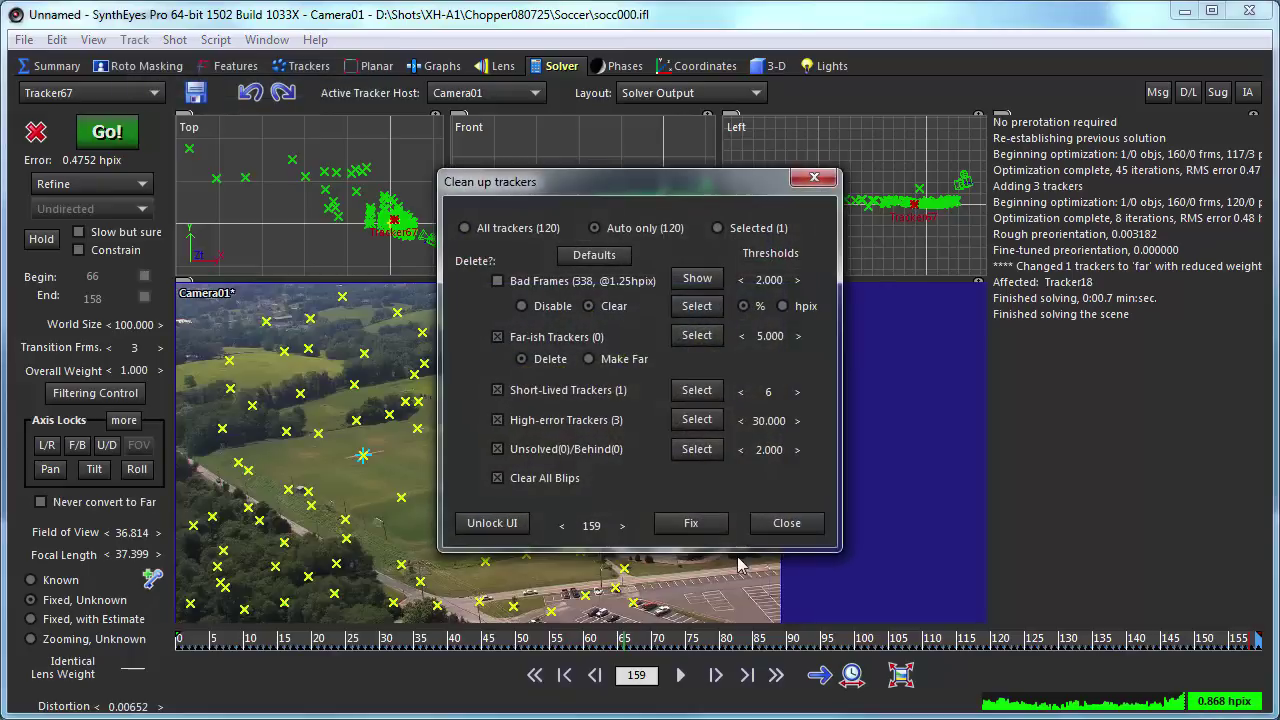
click(692, 530)
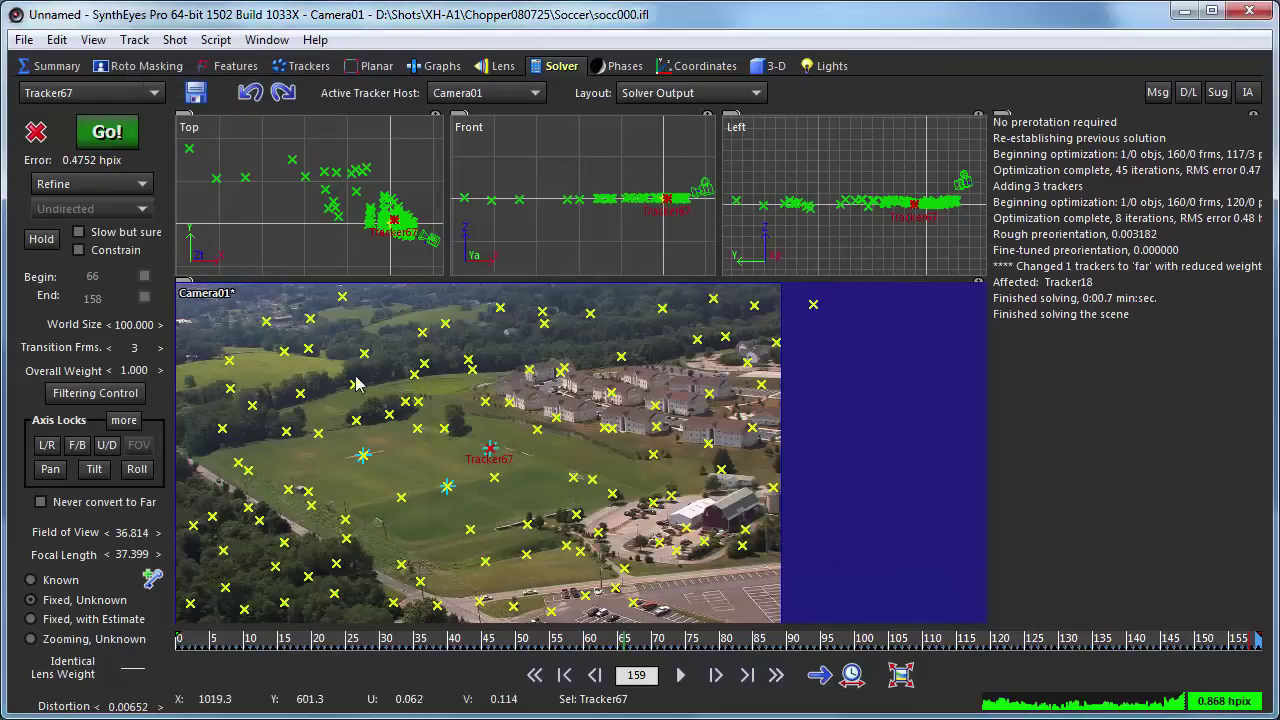
click(110, 133)
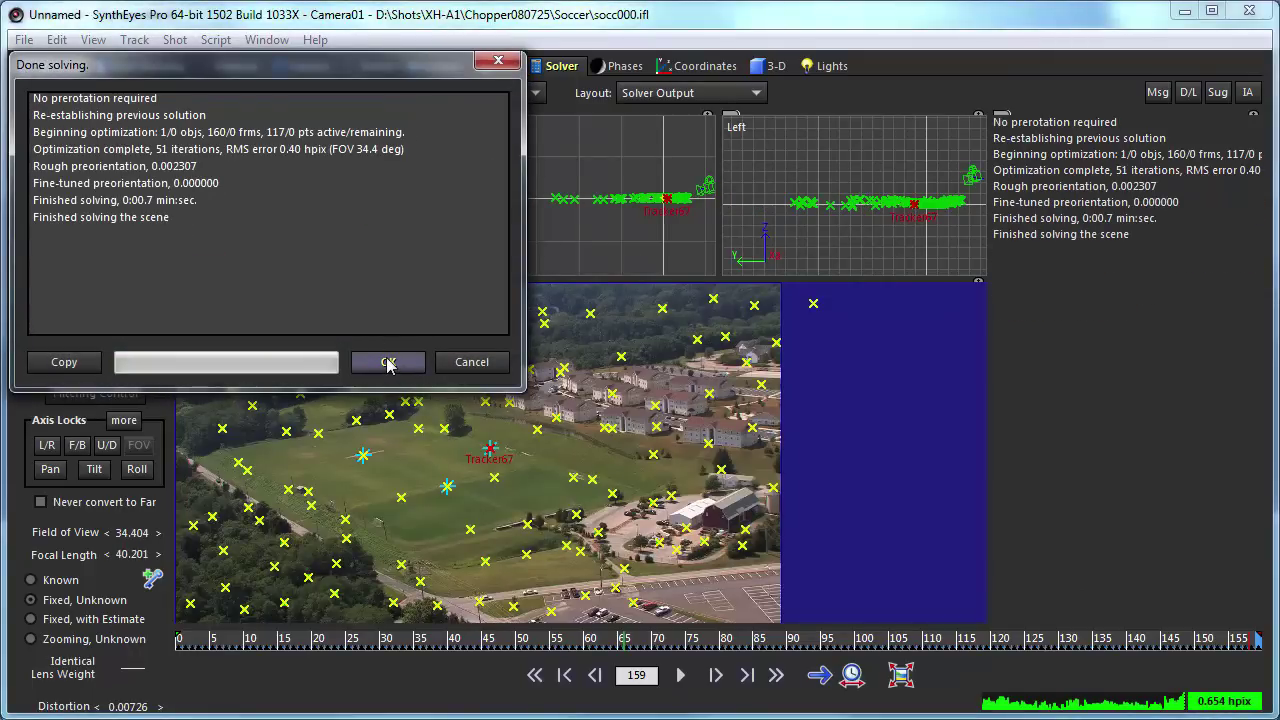
click(388, 362)
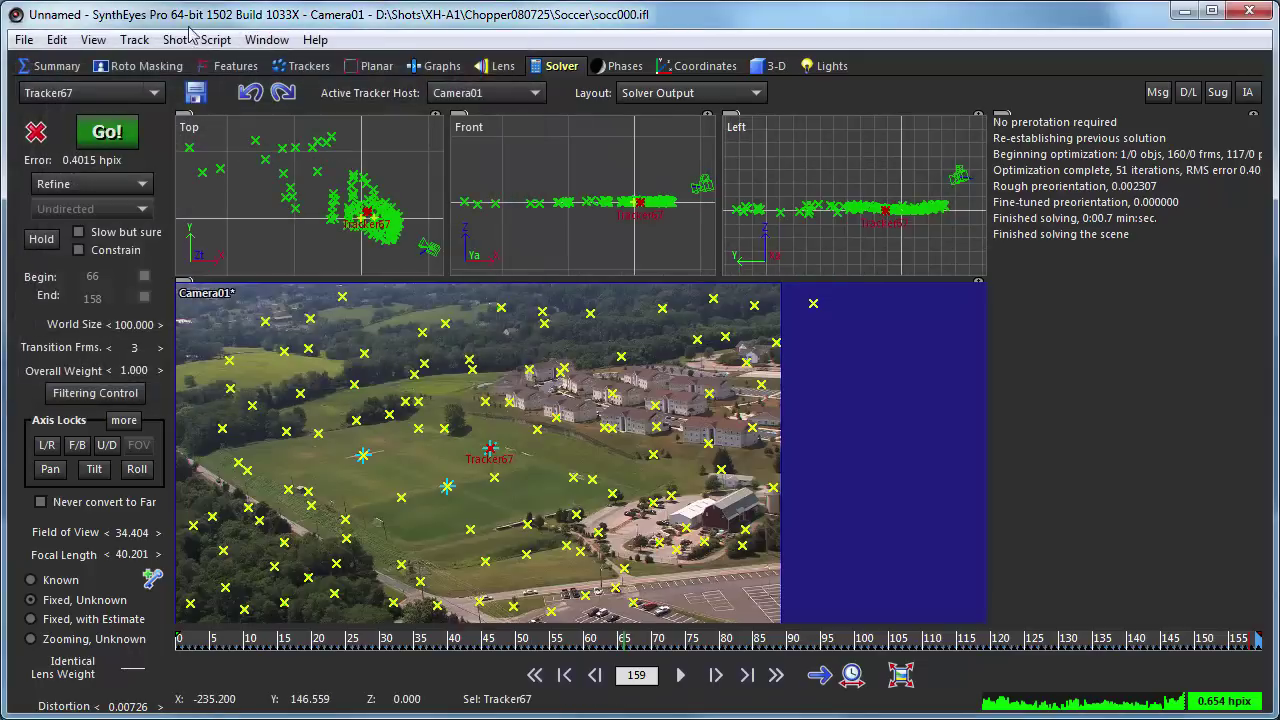
In Clean up trackers, enable Bad Frames measured in hpix with a threshold near 2.
click(134, 40)
click(200, 80)
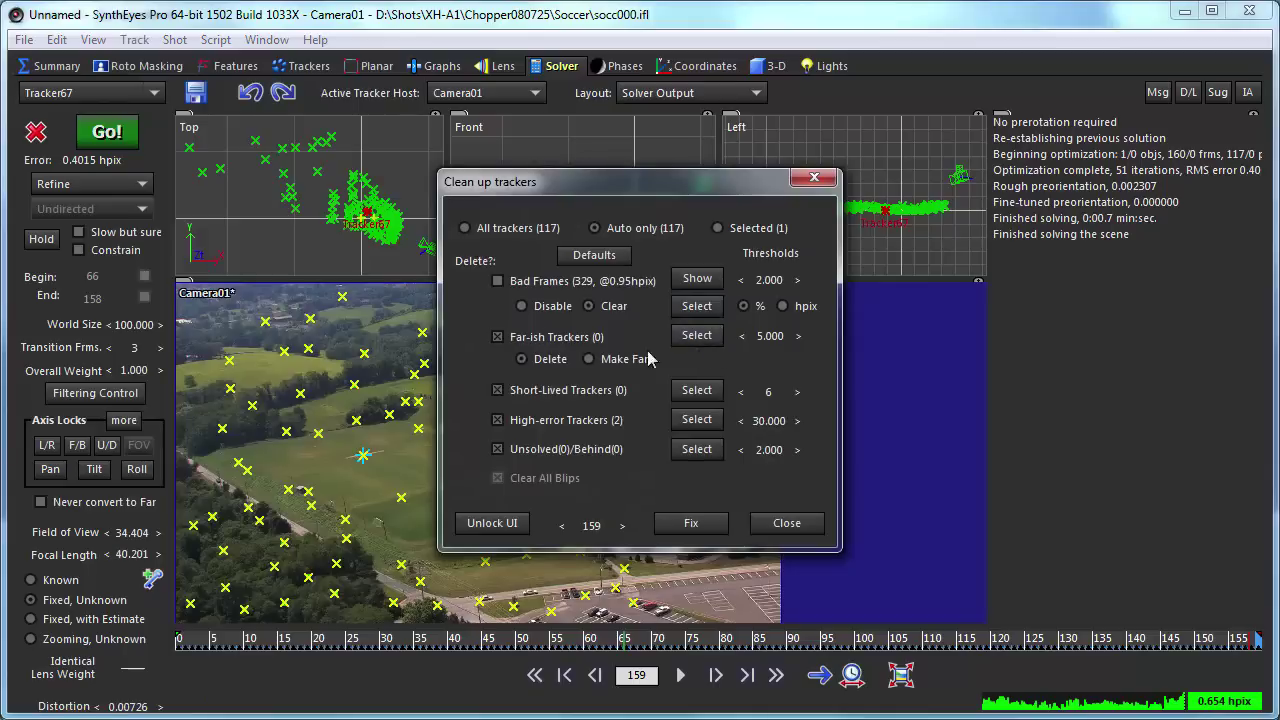
click(782, 307)
drag(768, 280, 800, 280)
drag(800, 280, 806, 280)
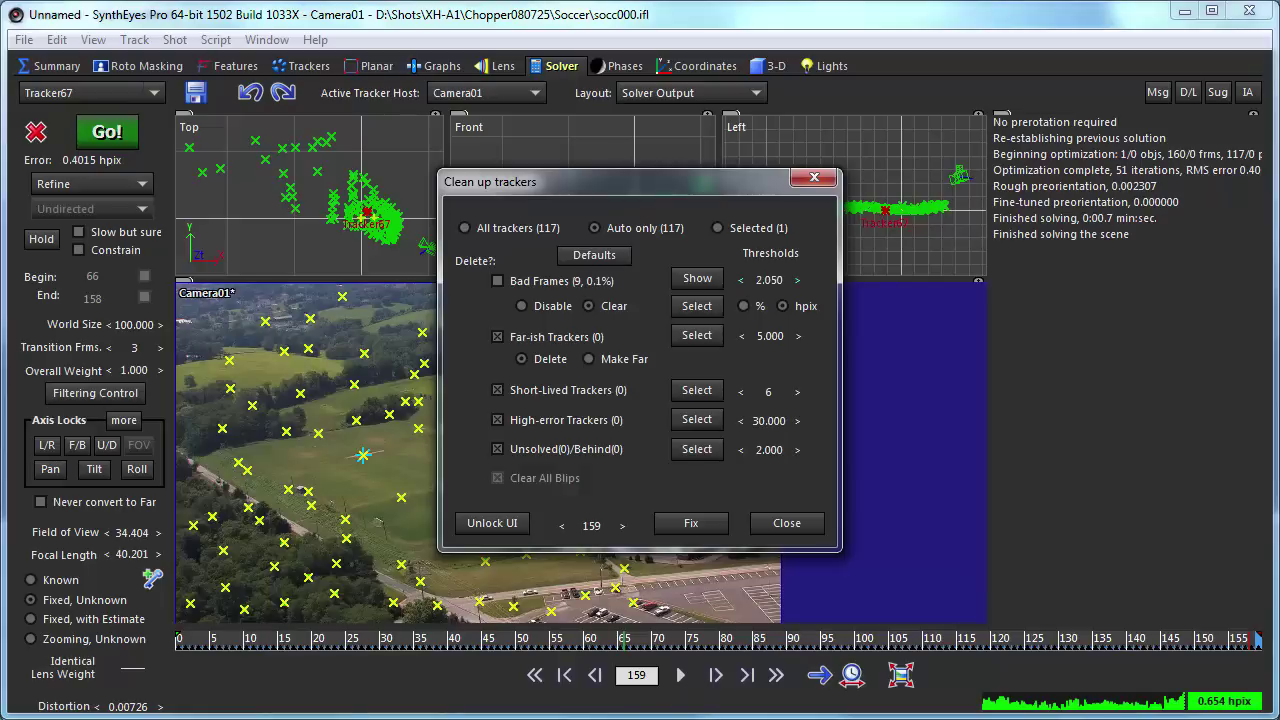
click(769, 279)
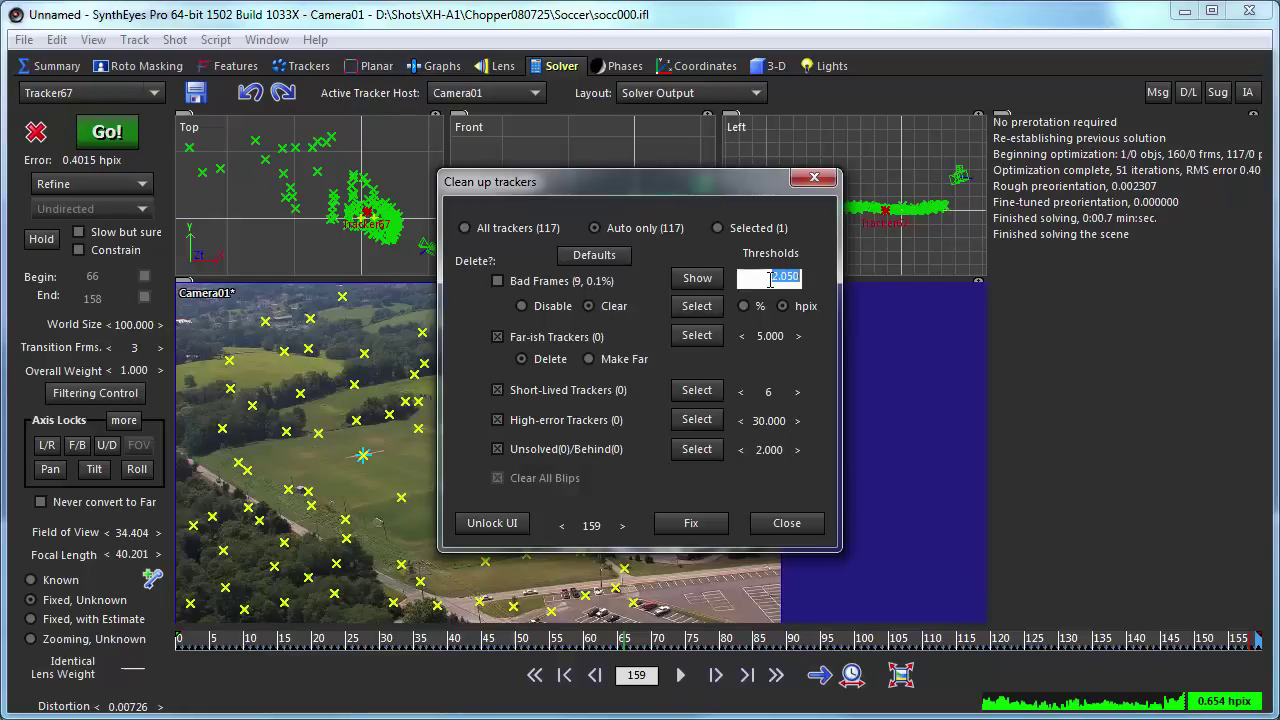
click(641, 282)
key(Return)
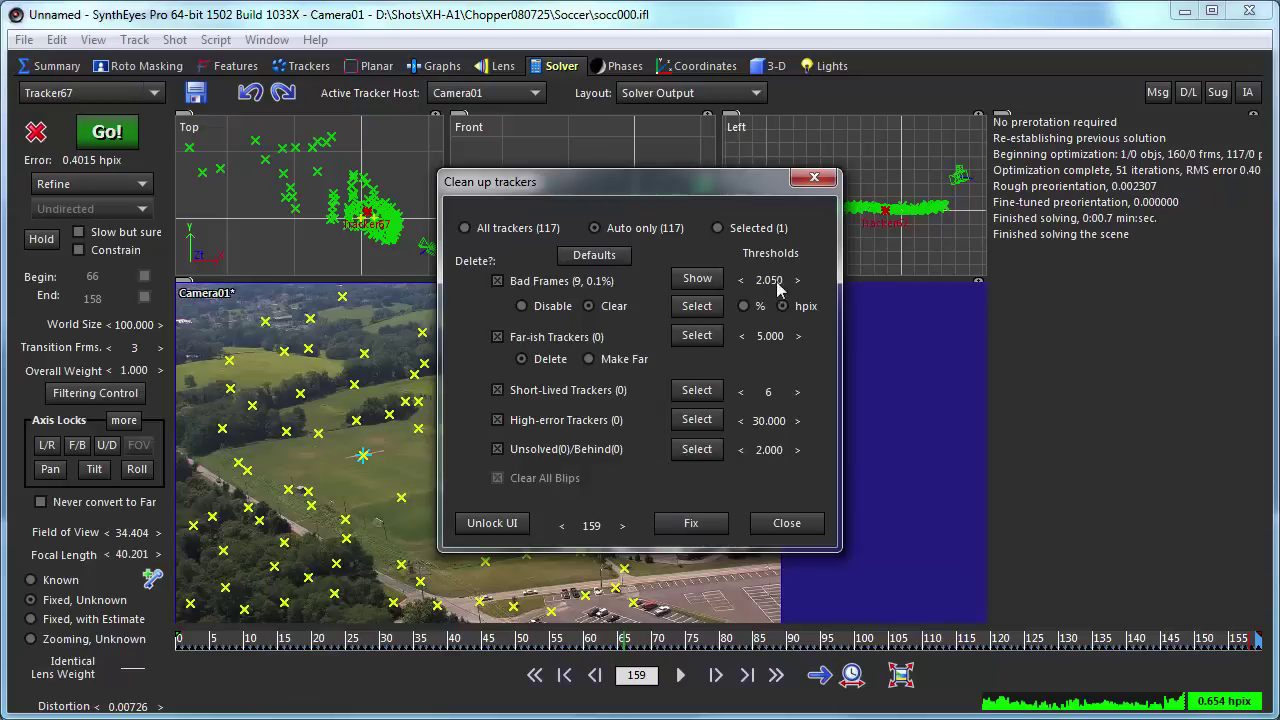
drag(769, 280, 755, 280)
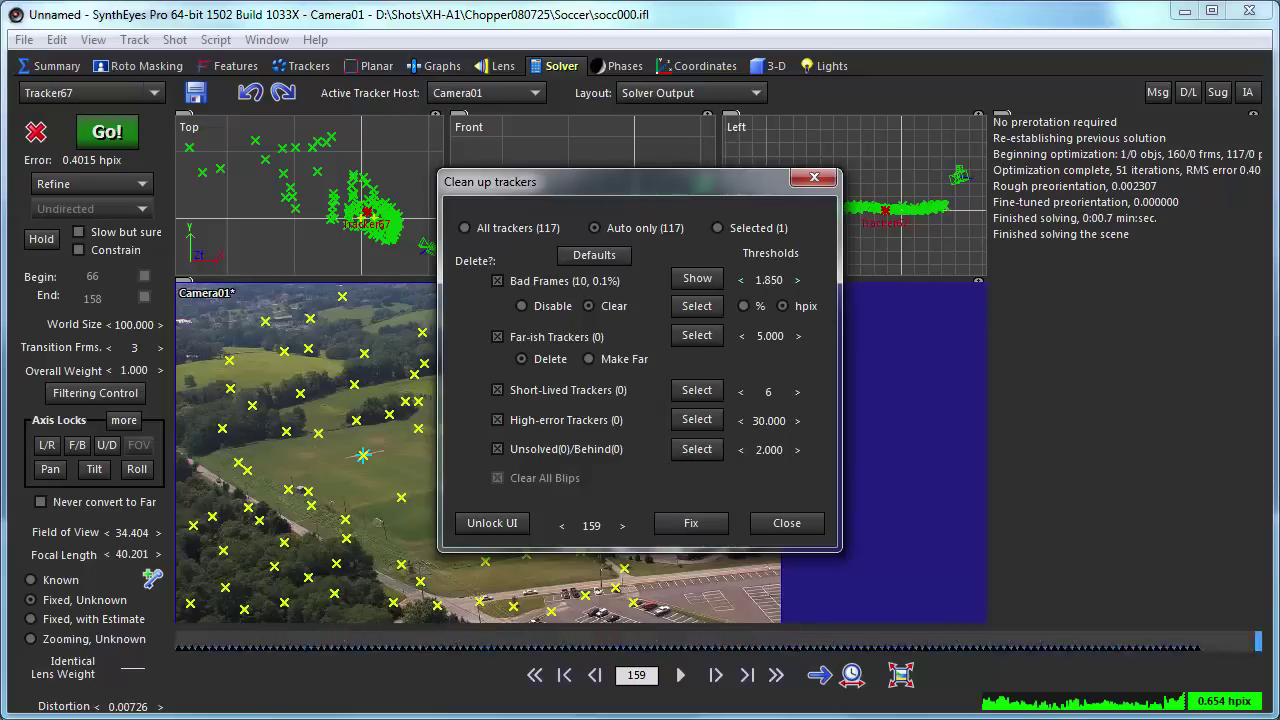
Apply the fix and re-solve, reaching 0.3909 hpix, then deselect Tracker67.
click(676, 530)
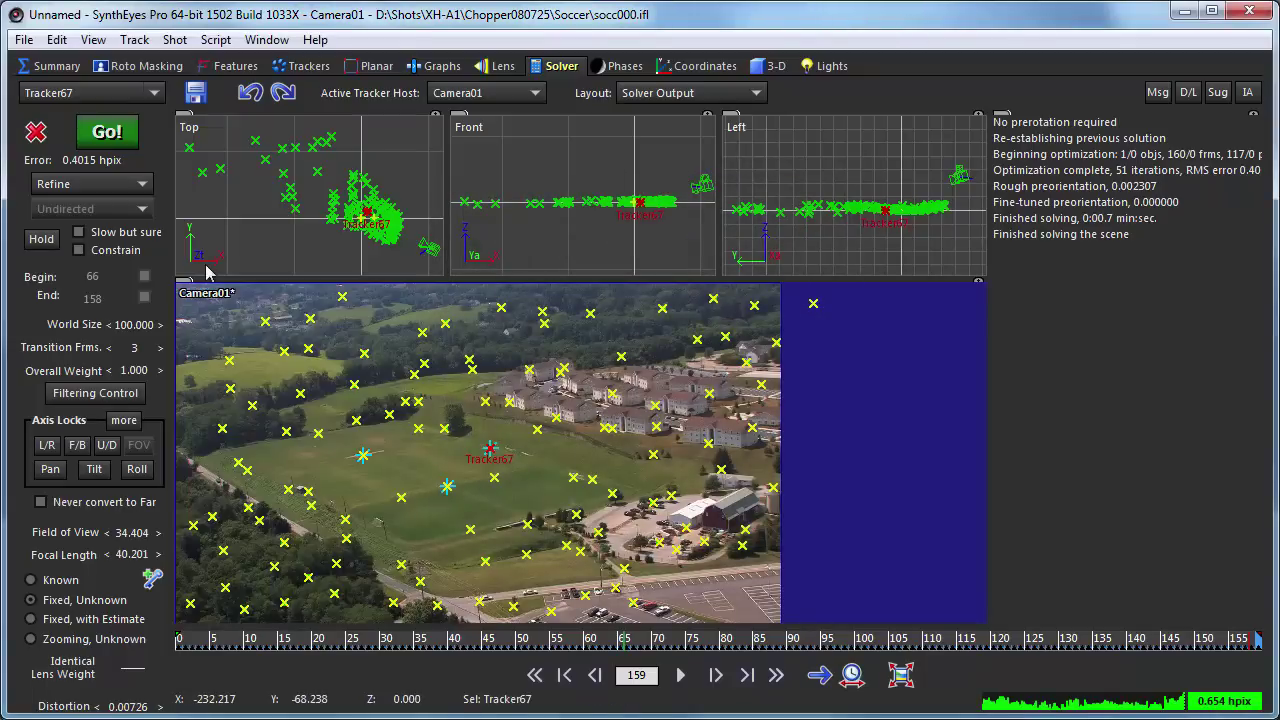
click(102, 136)
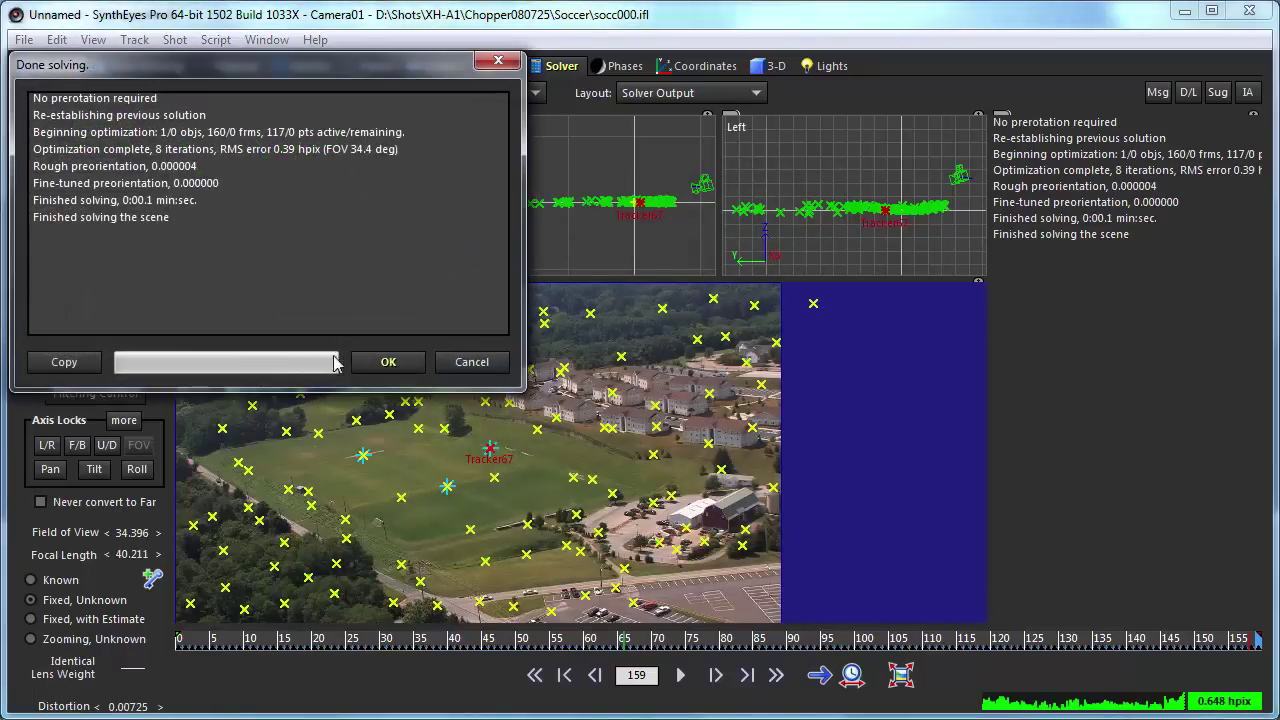
click(376, 363)
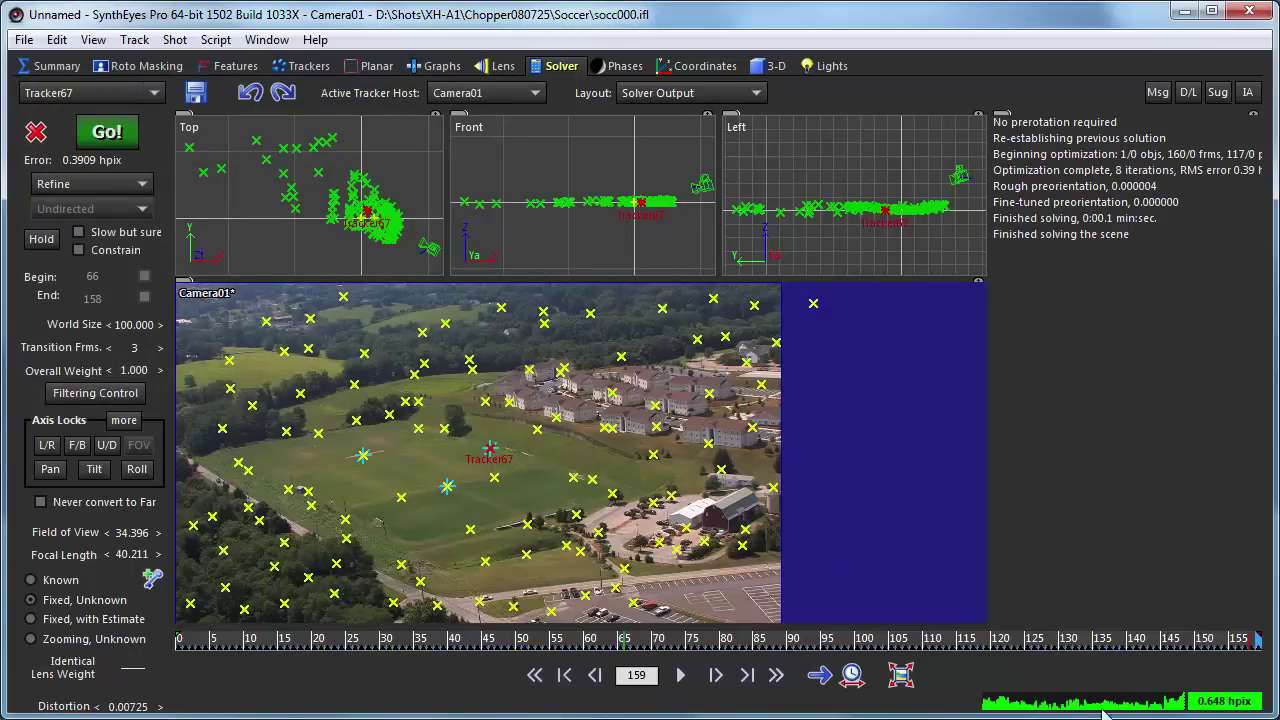
click(930, 610)
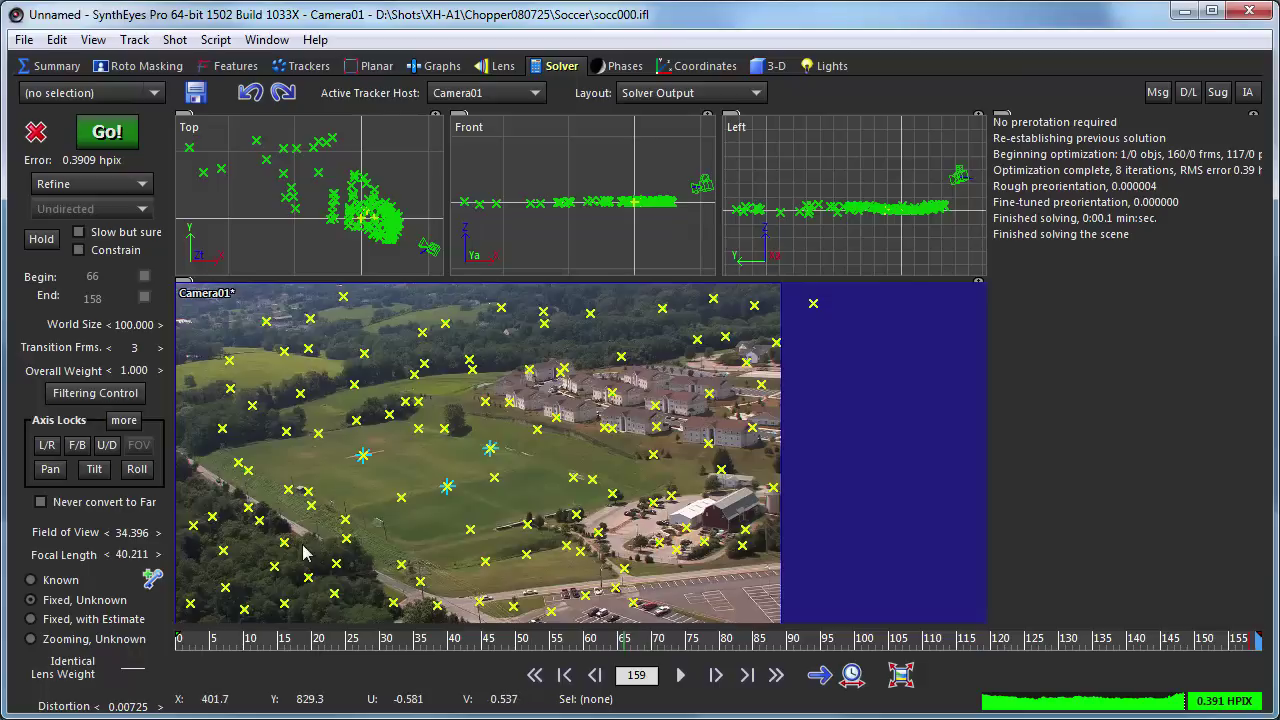
Show a single perspective 3D view locked to the camera.
click(764, 70)
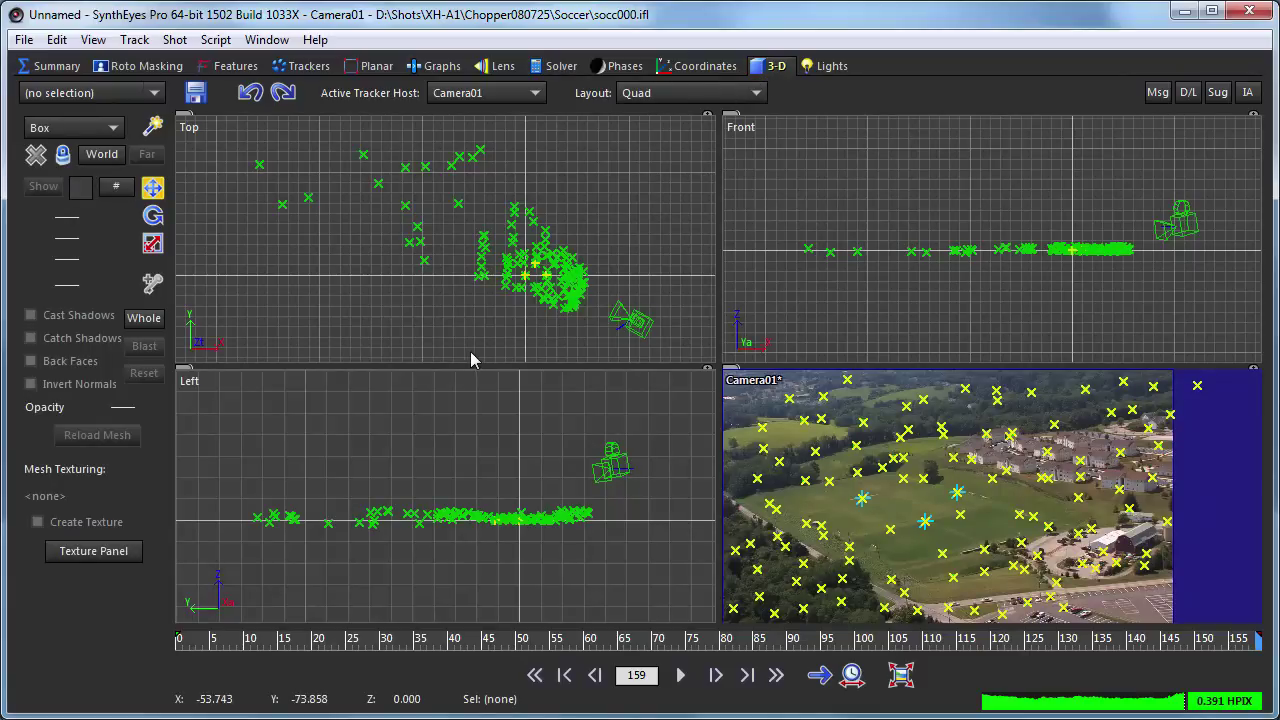
click(700, 92)
click(682, 152)
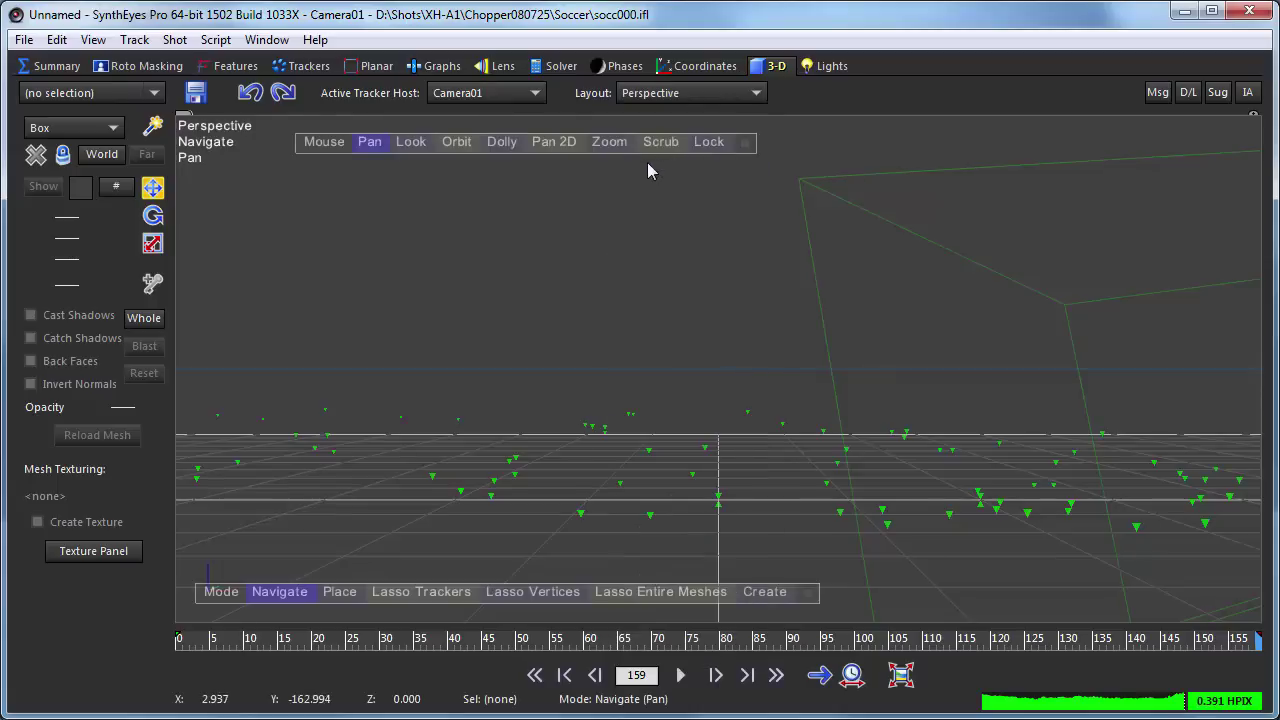
click(708, 142)
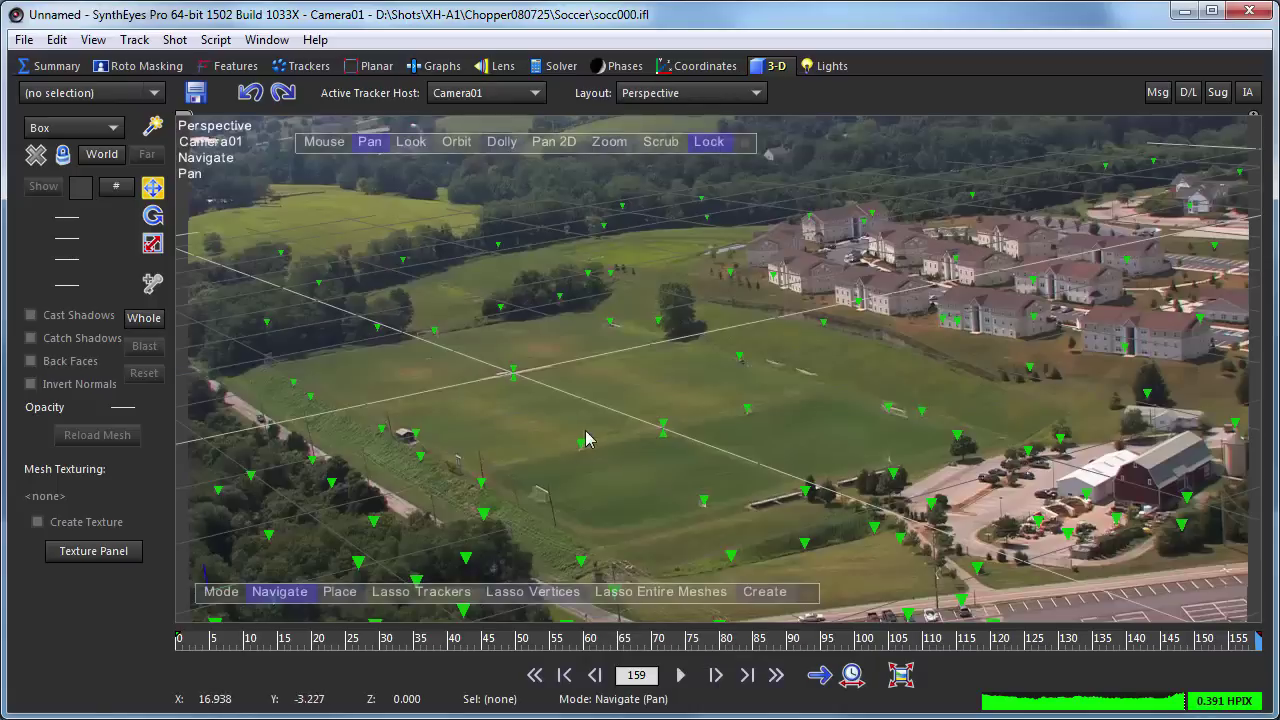
right_click(569, 360)
click(468, 200)
Create a teapot on the soccer field and rotate it so the spout faces right.
right_click(416, 173)
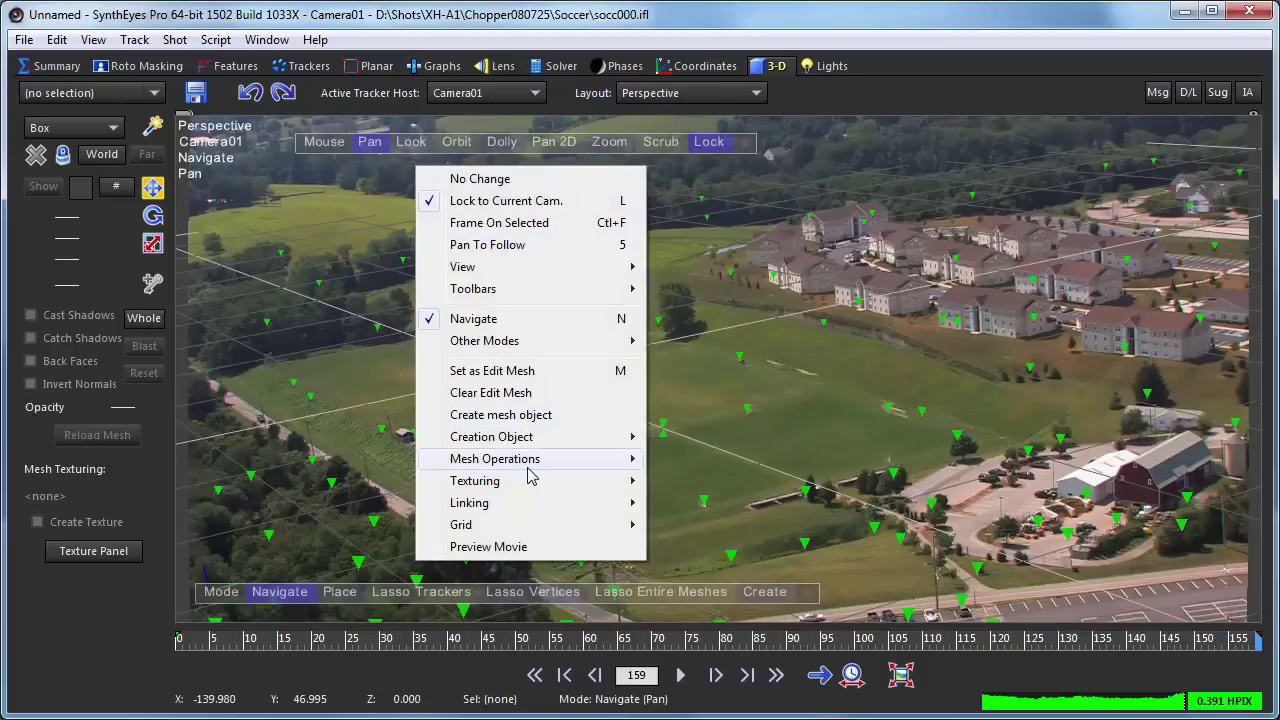
mouse_move(529, 468)
mouse_move(530, 440)
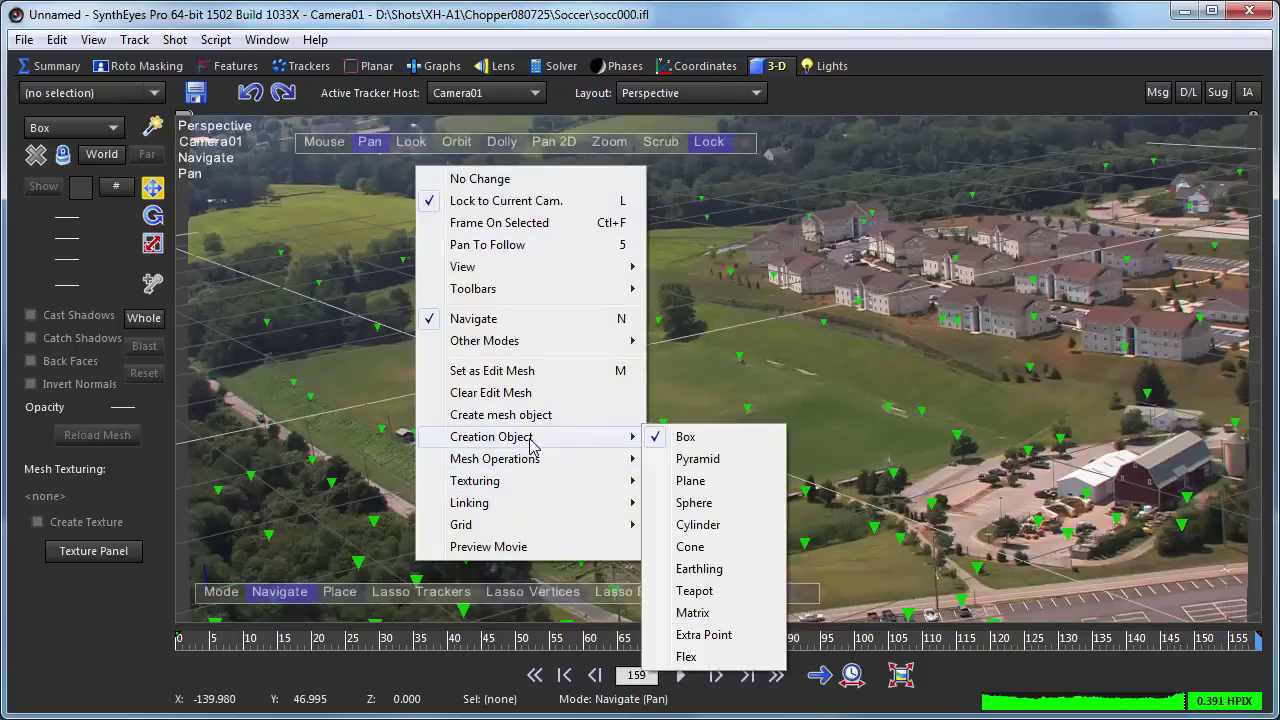
click(690, 591)
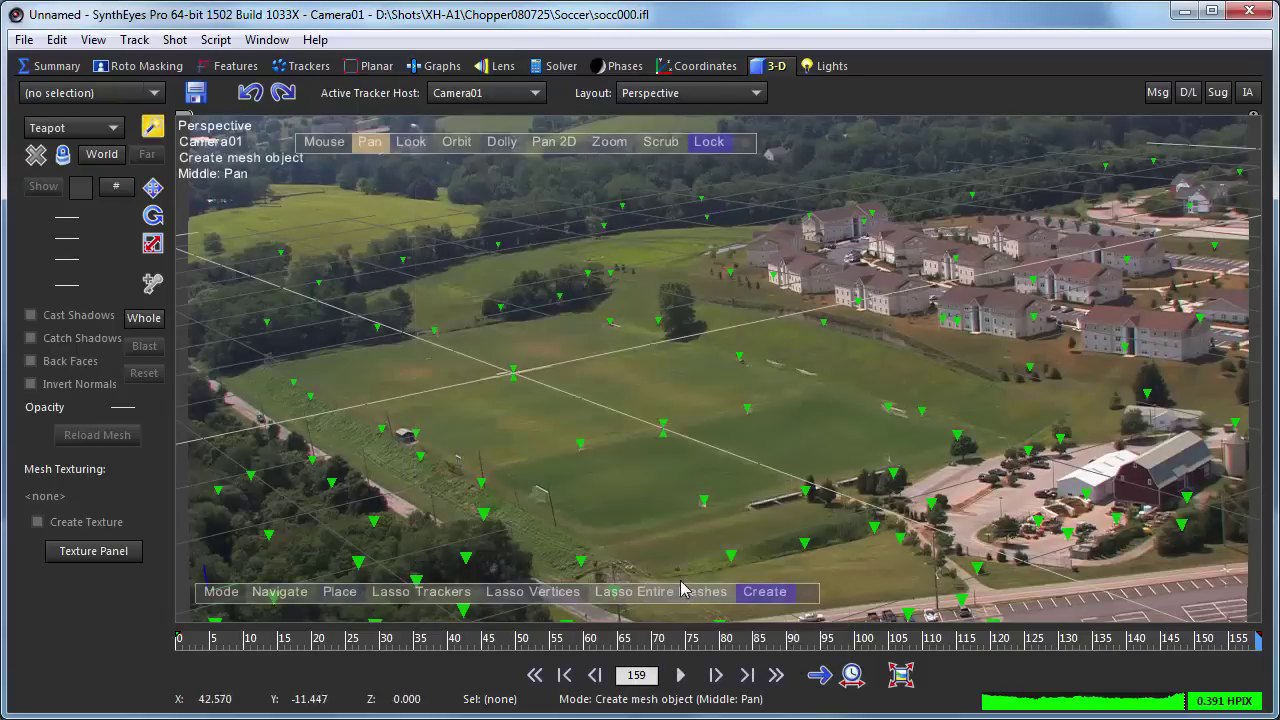
mouse_move(571, 400)
mouse_down()
mouse_move(615, 411)
mouse_move(595, 405)
mouse_move(600, 337)
mouse_move(573, 386)
mouse_up()
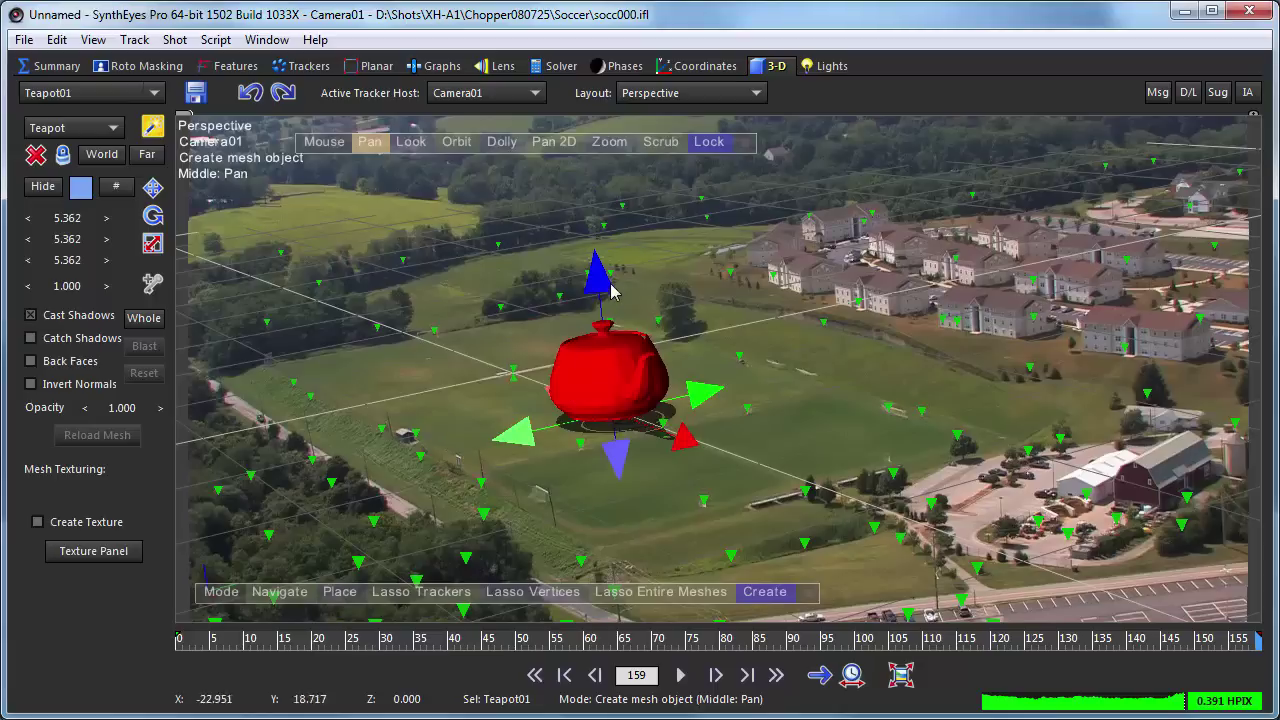
drag(594, 285, 625, 205)
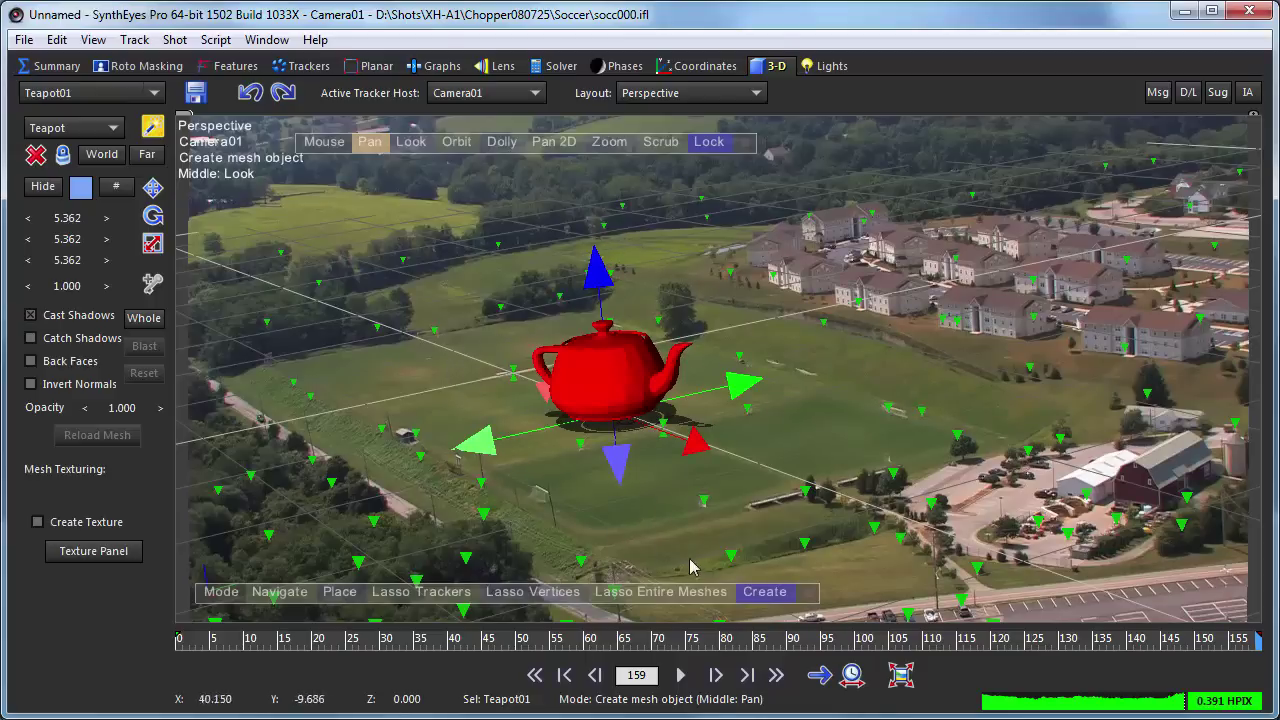
Create a cylinder and stick it onto the teapot's surface using Place on mesh.
right_click(519, 186)
mouse_move(638, 452)
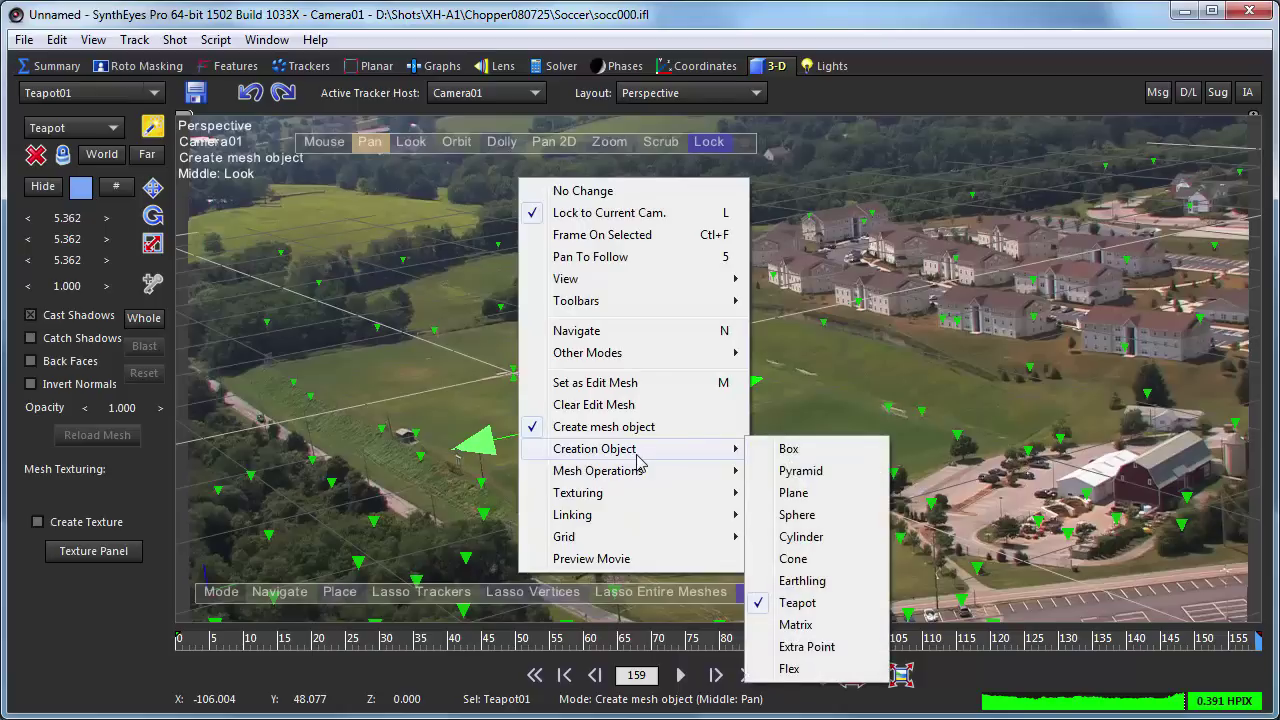
click(800, 537)
drag(647, 502, 641, 376)
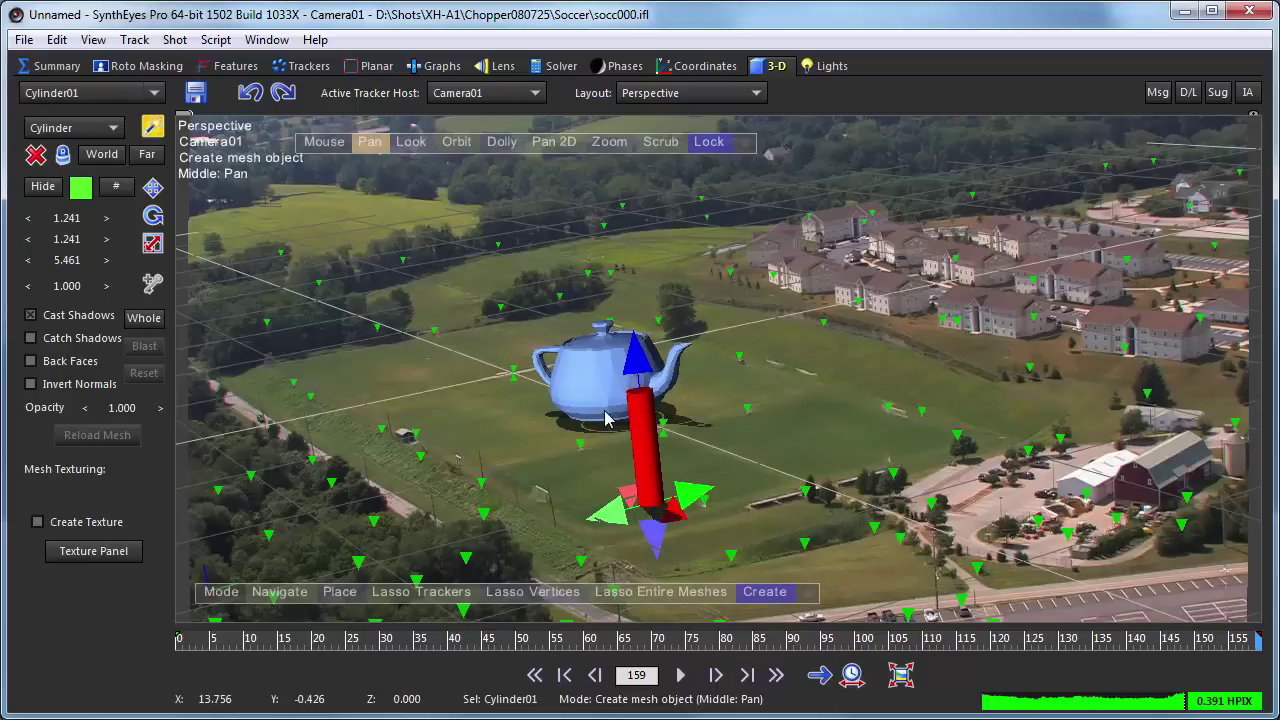
right_click(494, 179)
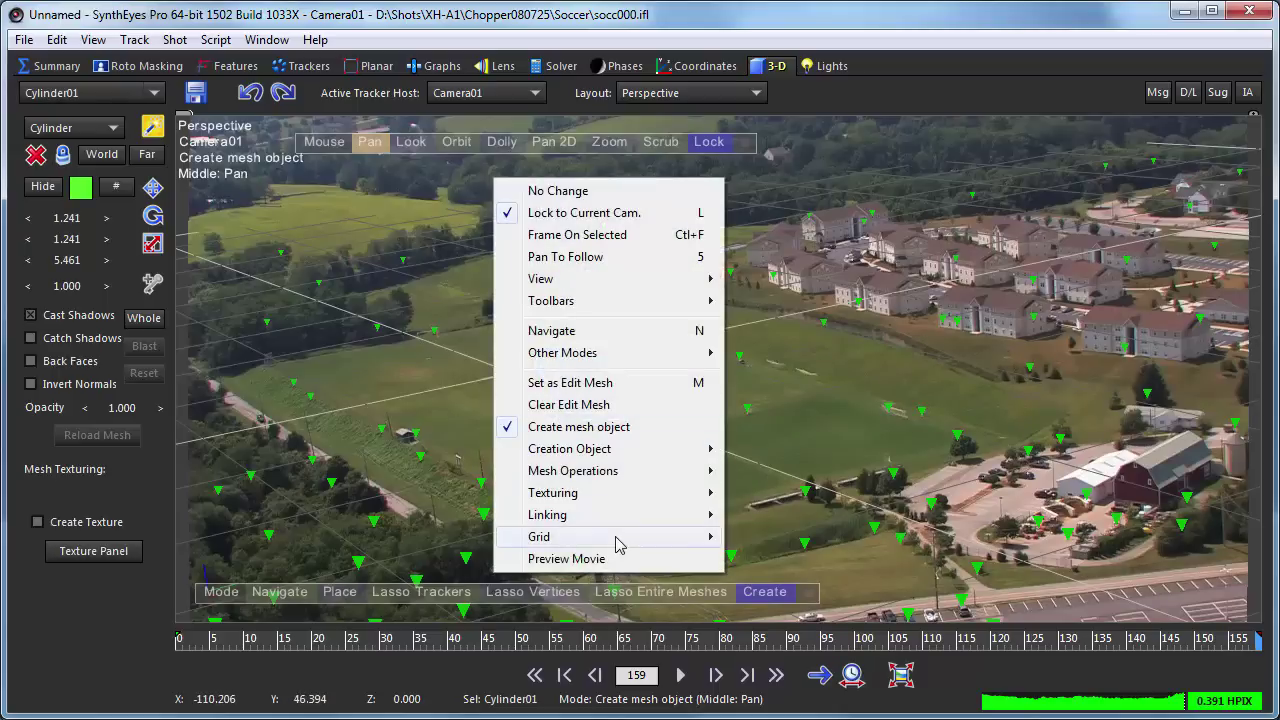
mouse_move(643, 360)
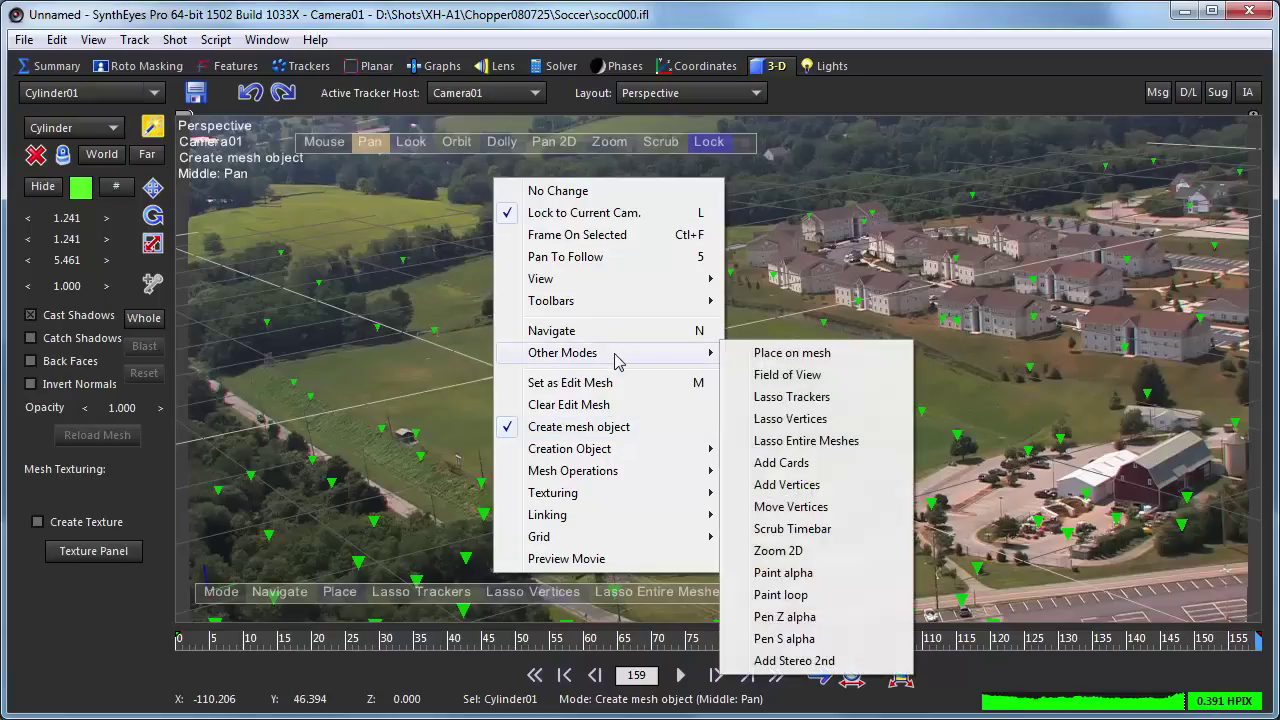
click(785, 353)
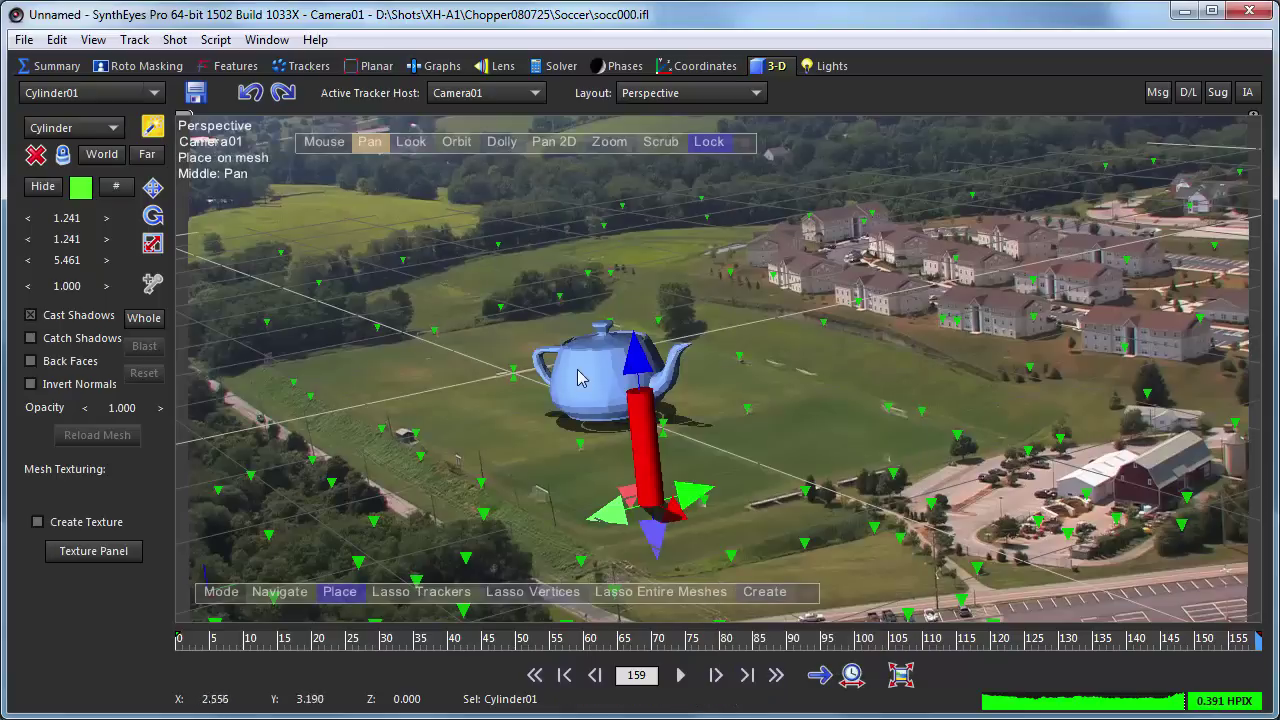
mouse_move(580, 378)
mouse_down()
mouse_move(555, 368)
mouse_move(574, 373)
mouse_up()
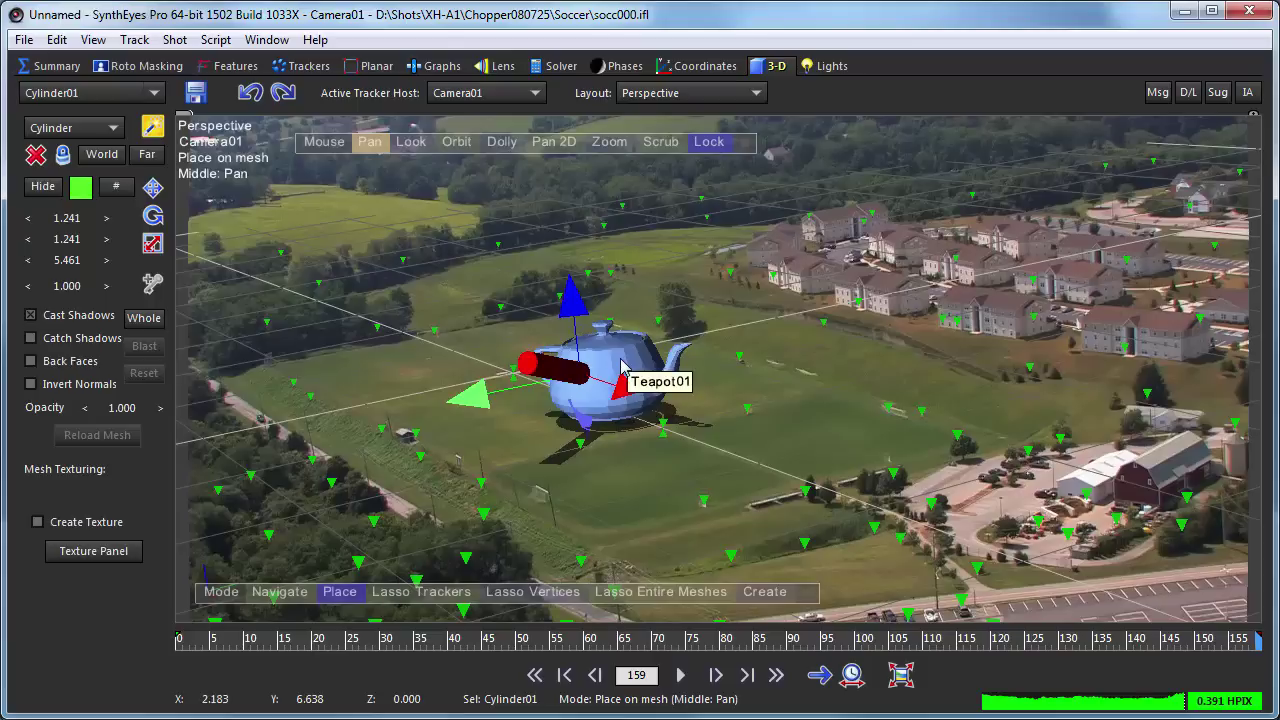
Give the teapot smooth normals.
right_click(637, 232)
click(677, 385)
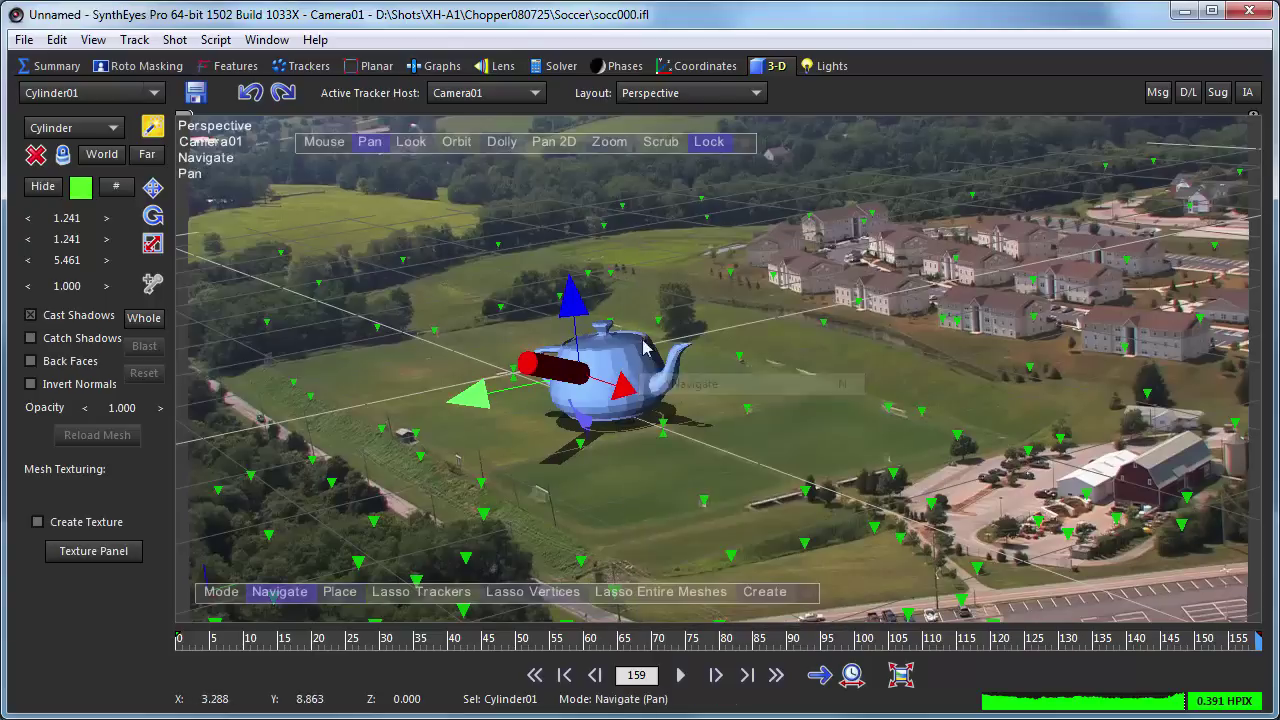
click(598, 360)
right_click(651, 264)
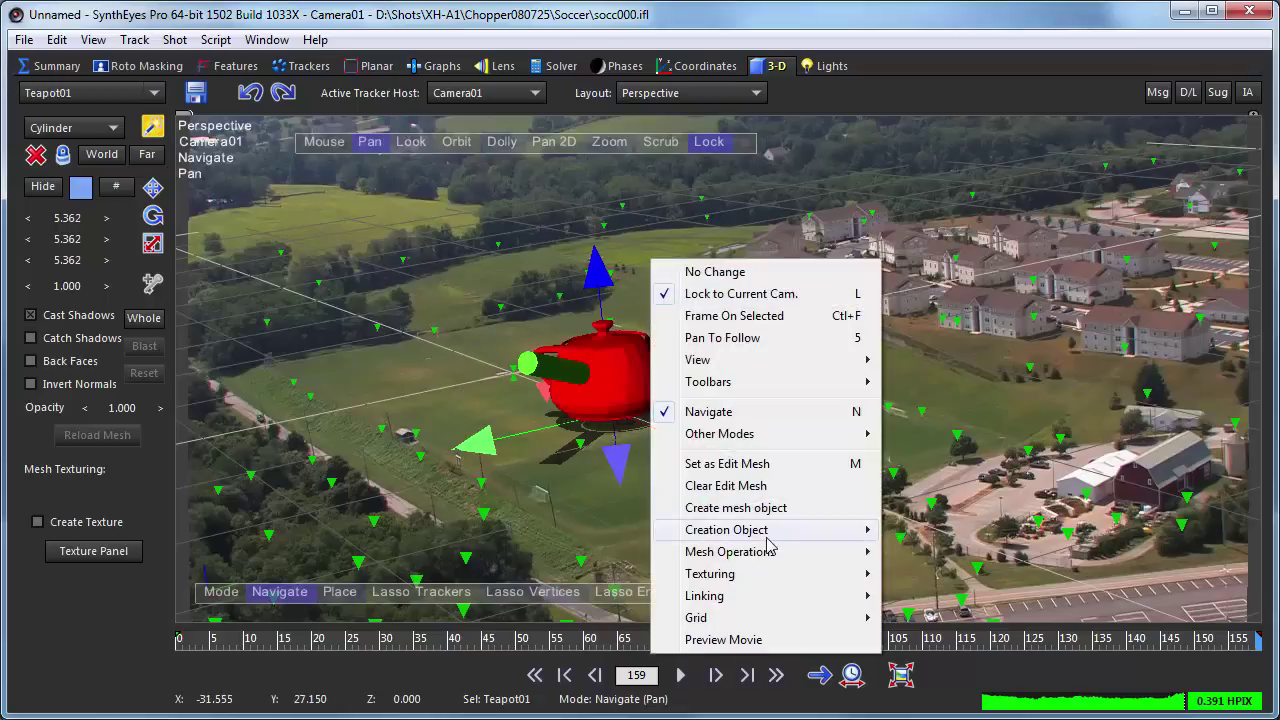
mouse_move(767, 578)
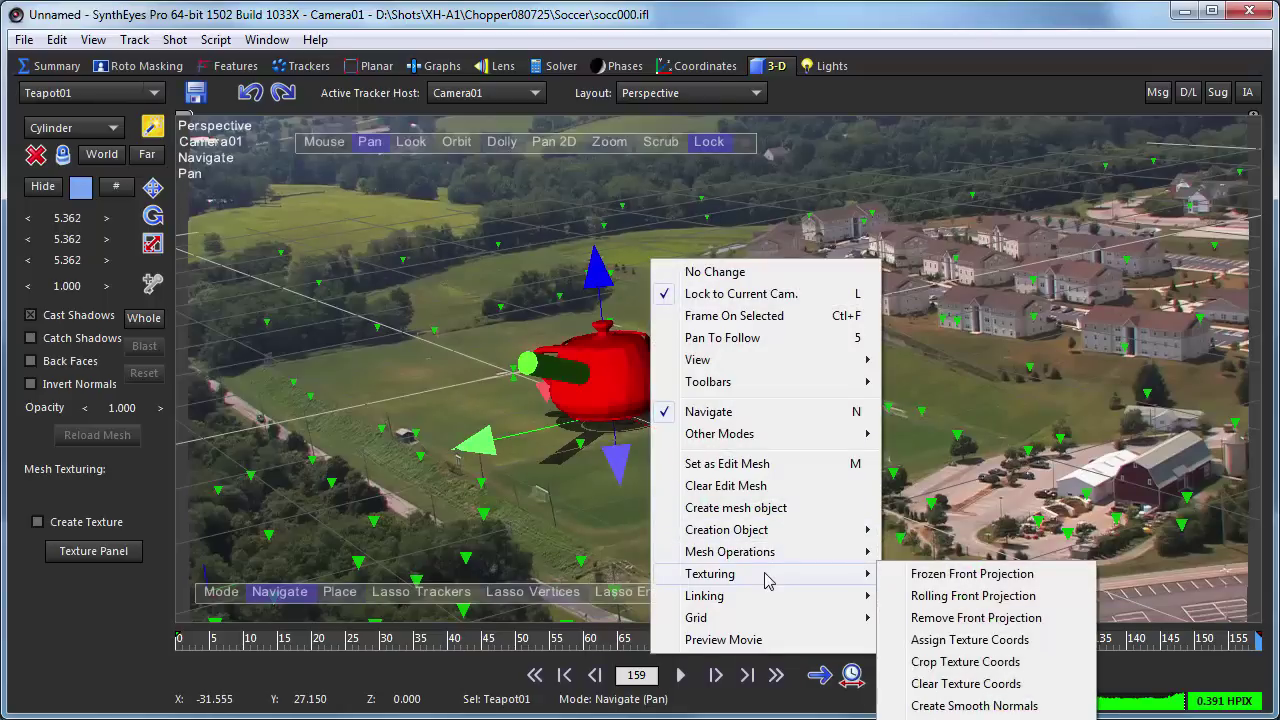
click(940, 706)
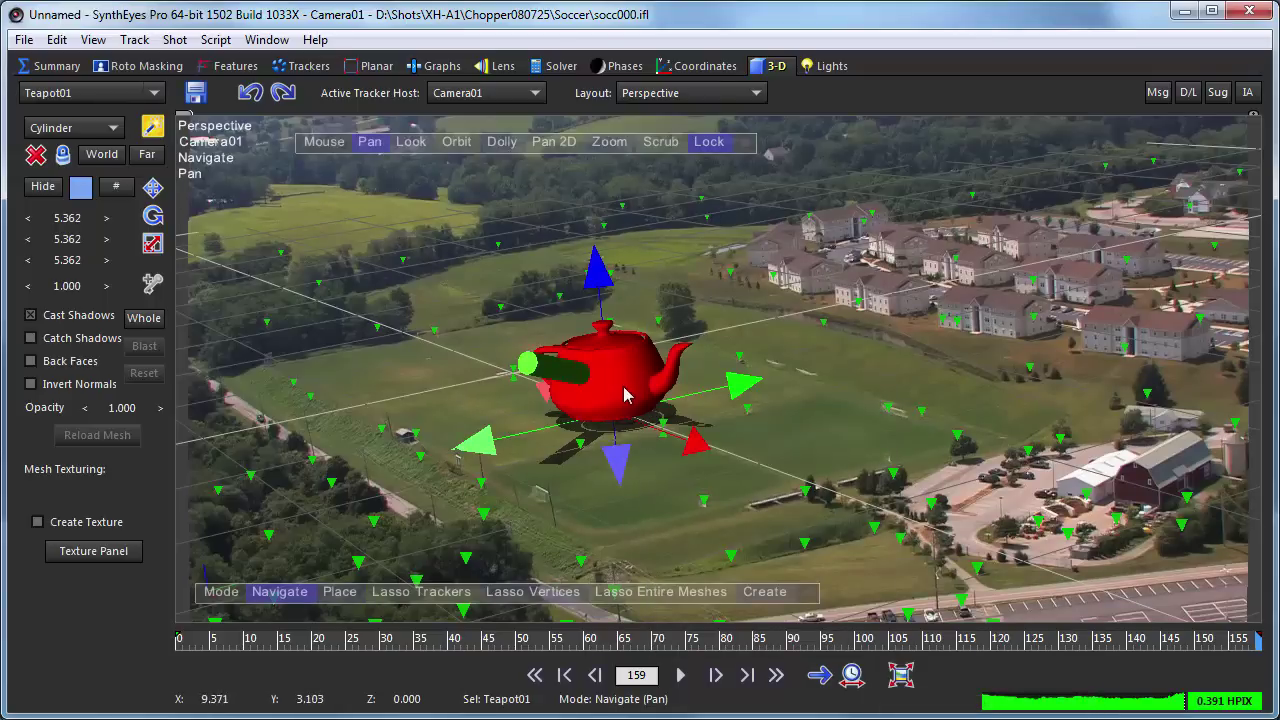
Slide the cylinder slightly left on the teapot with Place on mesh.
click(552, 368)
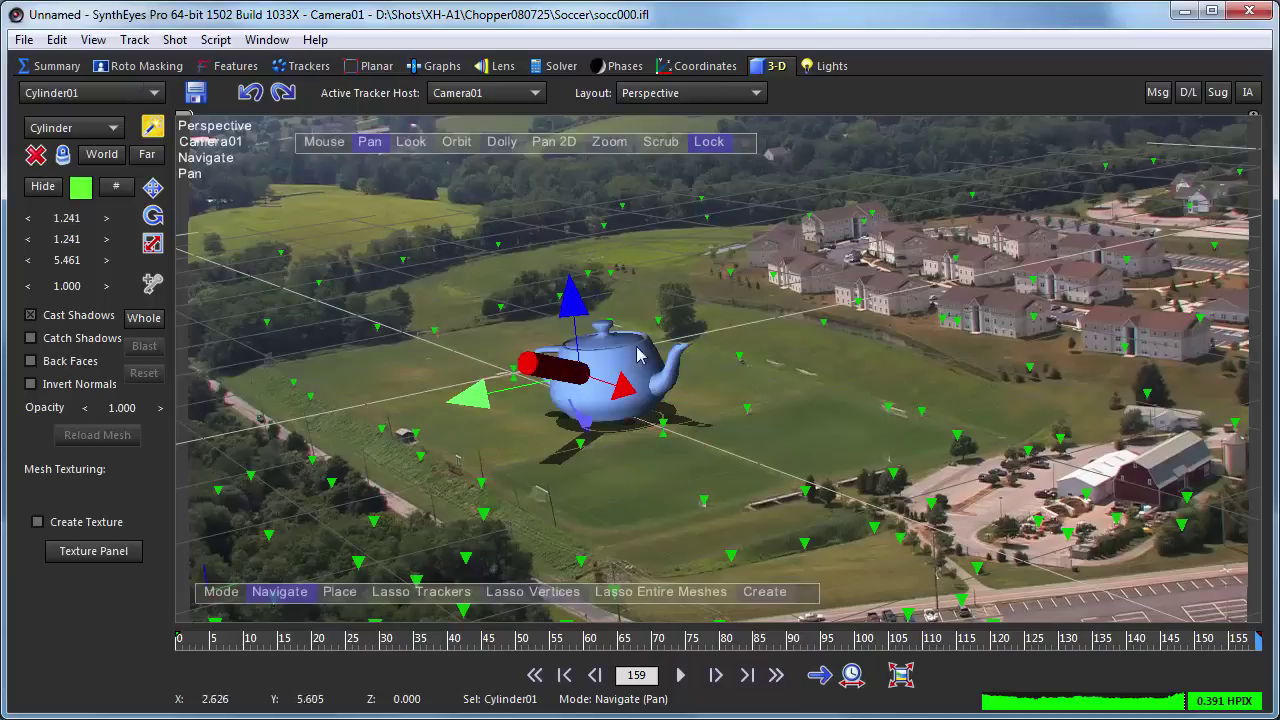
right_click(640, 197)
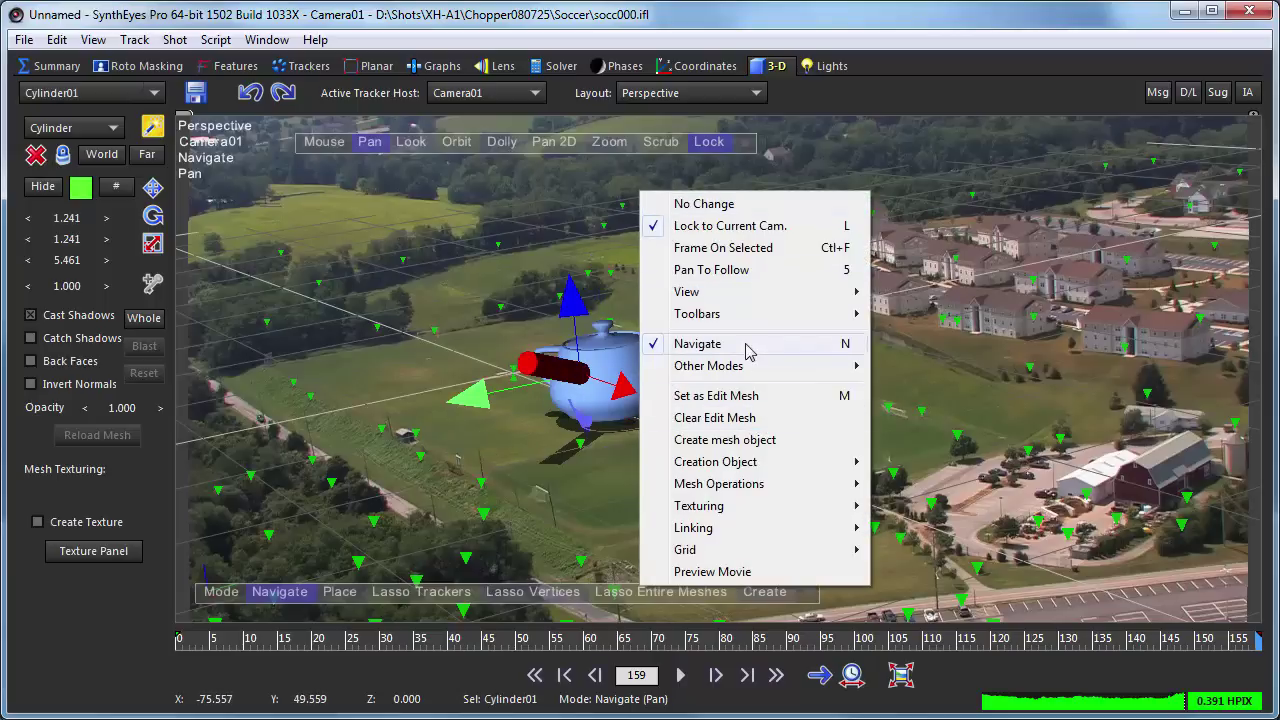
mouse_move(754, 368)
click(918, 365)
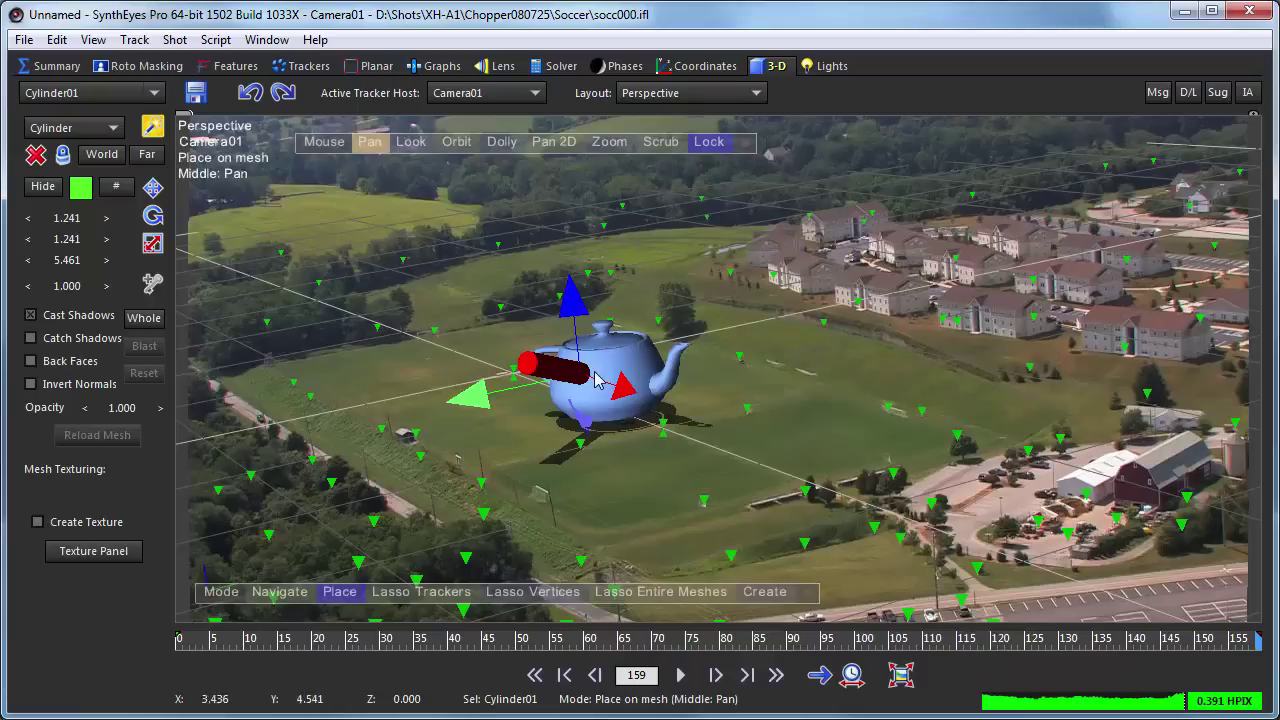
drag(590, 375, 575, 365)
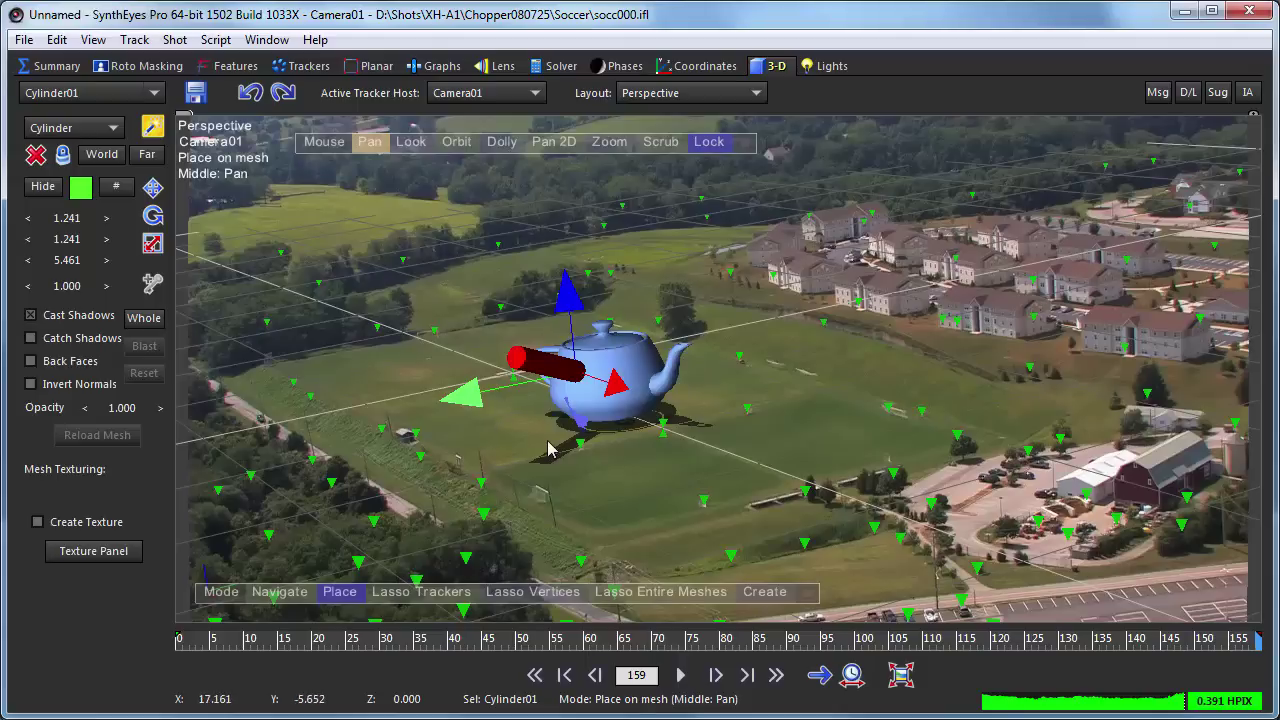
Set the lens to Known, copying the solved FOV 34.396 as the seed FOV.
click(497, 66)
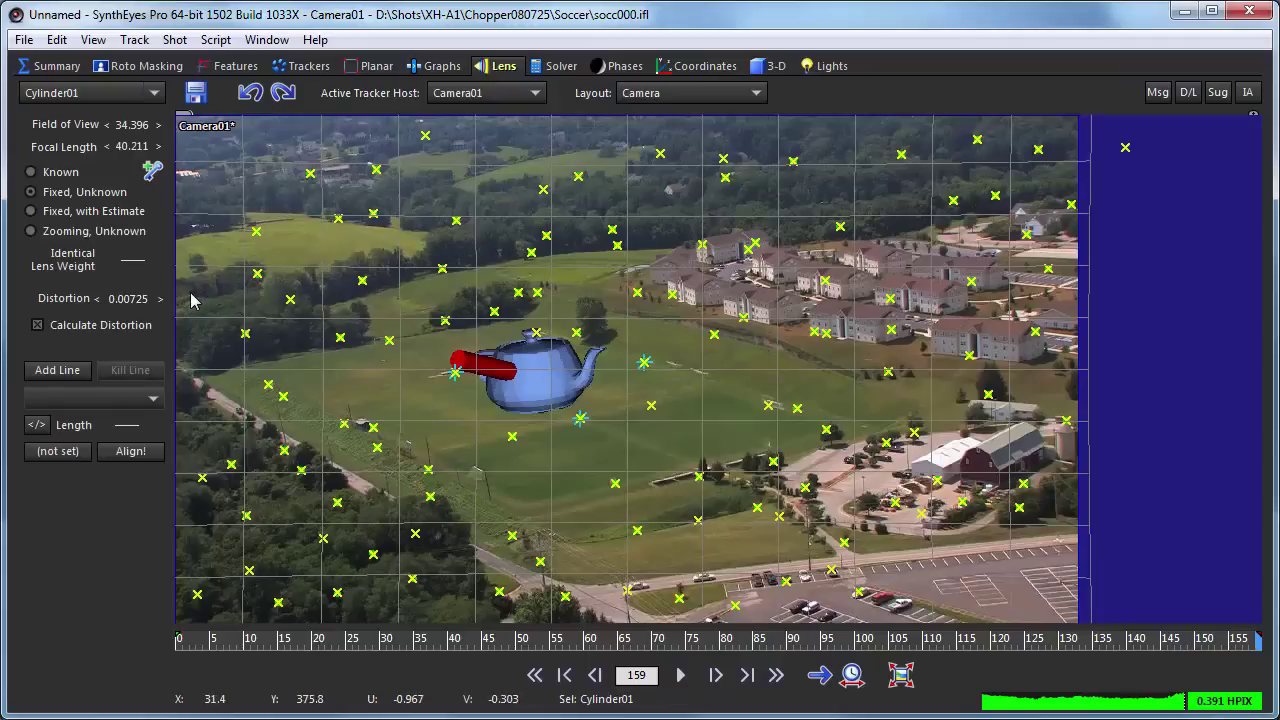
click(61, 173)
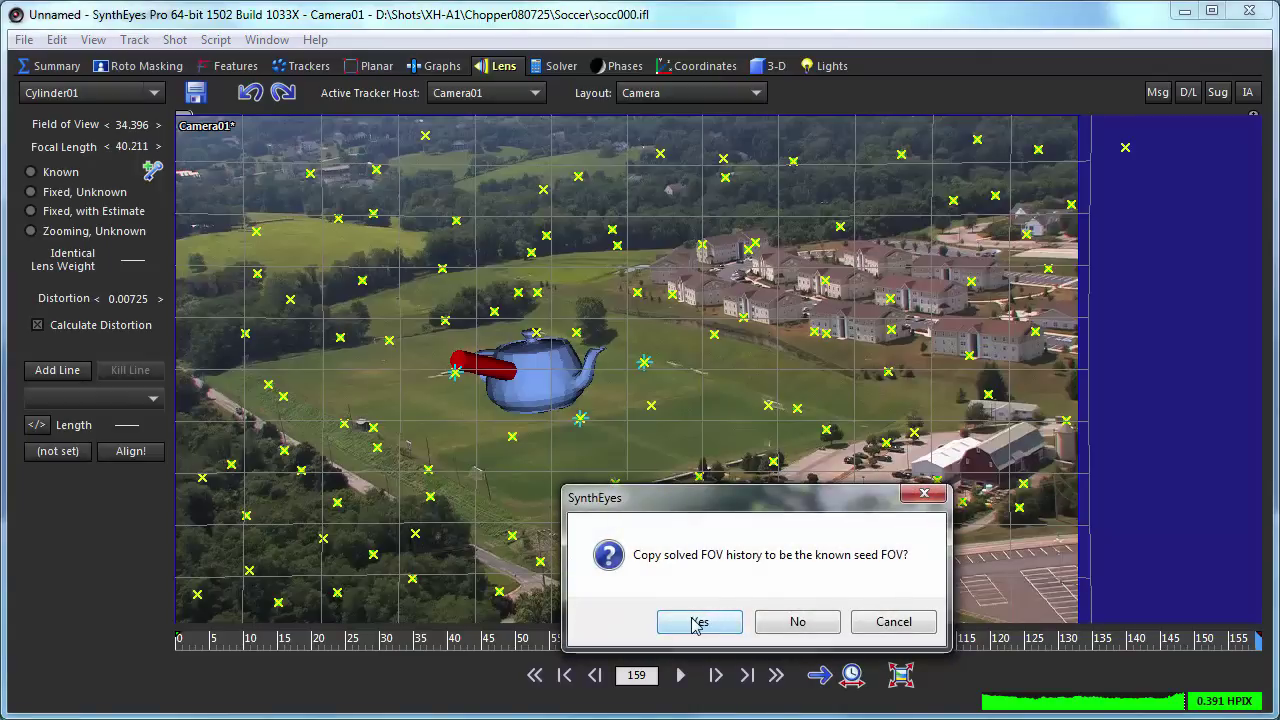
click(697, 623)
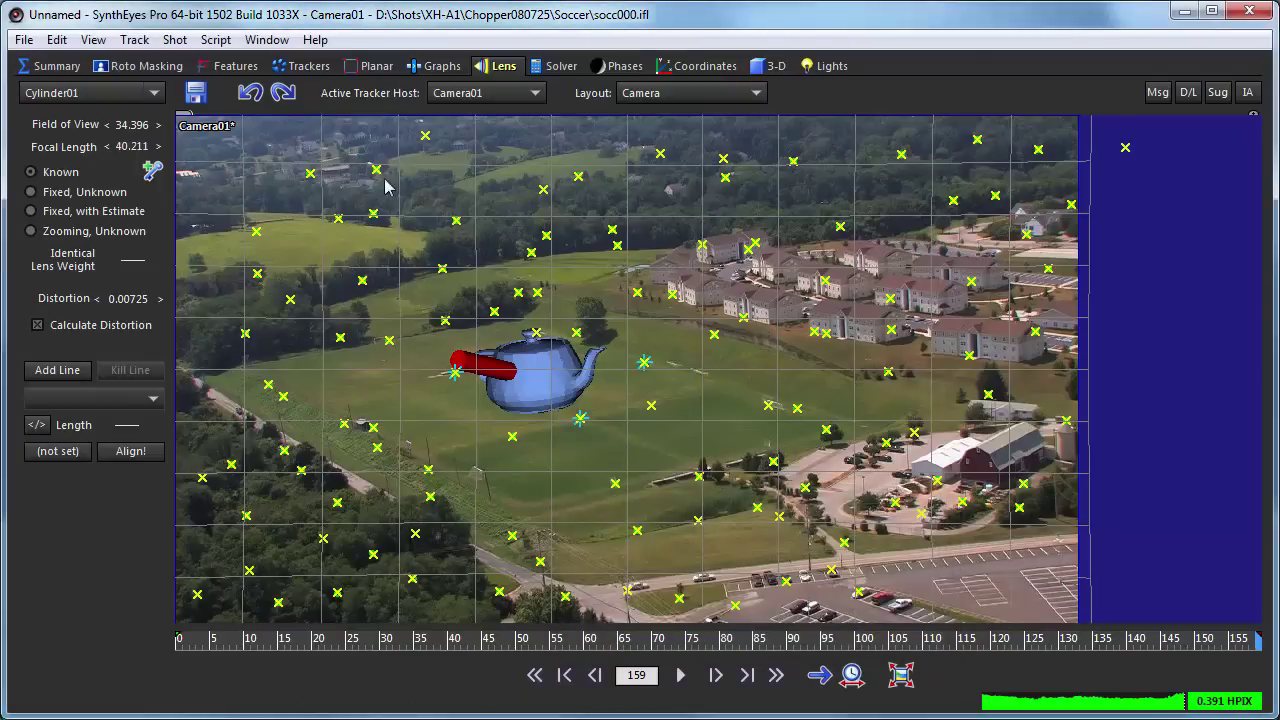
Start a new planar tracker with its type set to 3D Known FOV.
click(366, 66)
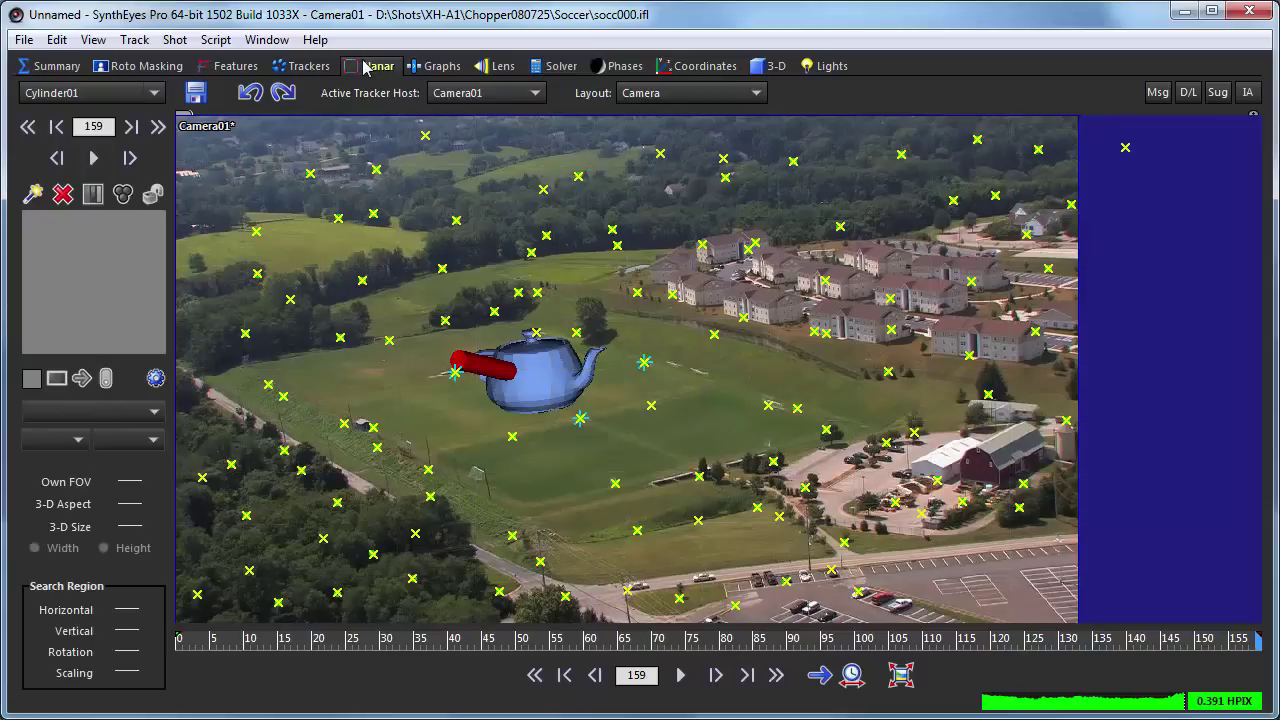
click(35, 198)
click(75, 411)
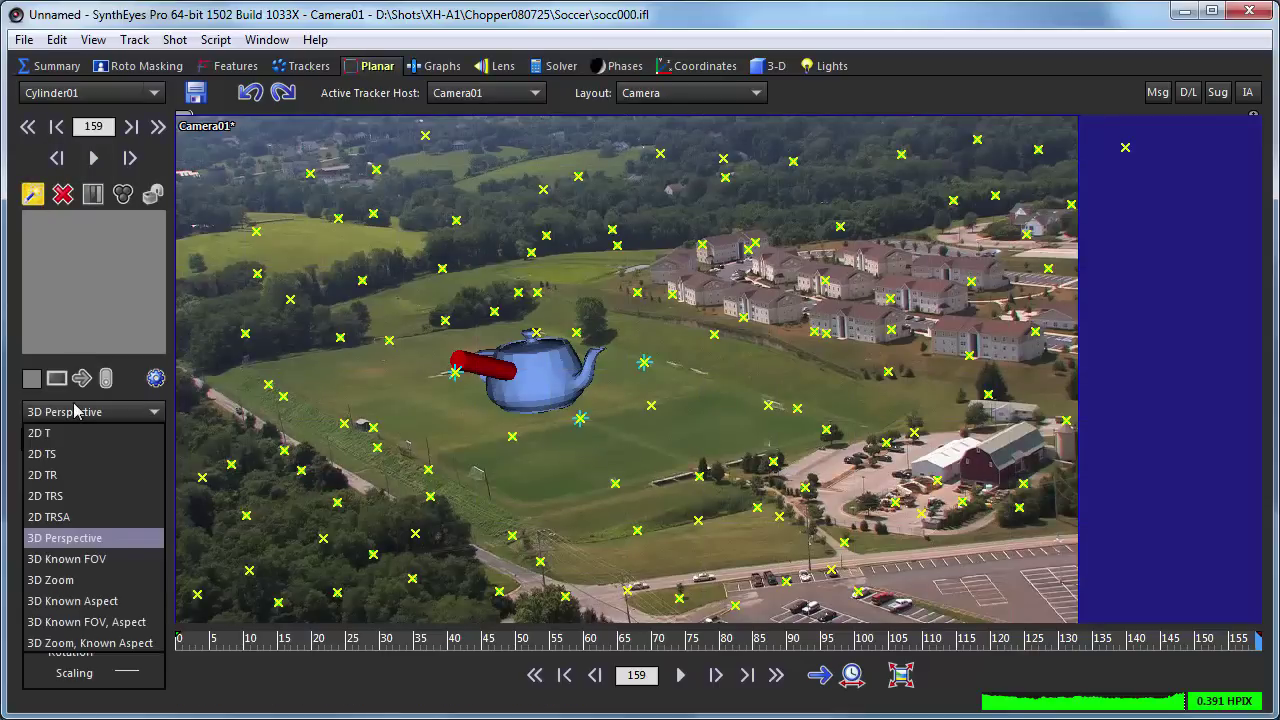
click(70, 559)
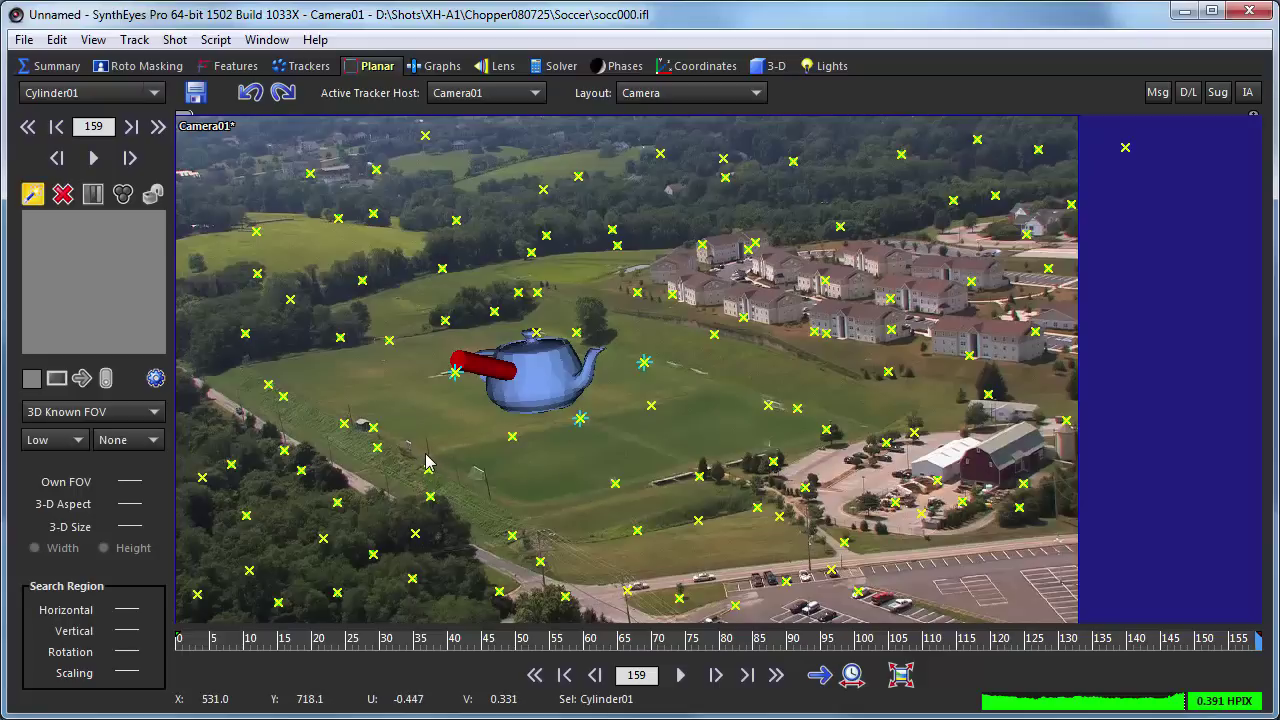
Outline a rectangular patch of field grass with the tracker's corners, refining the top-right corner.
drag(425, 455, 716, 392)
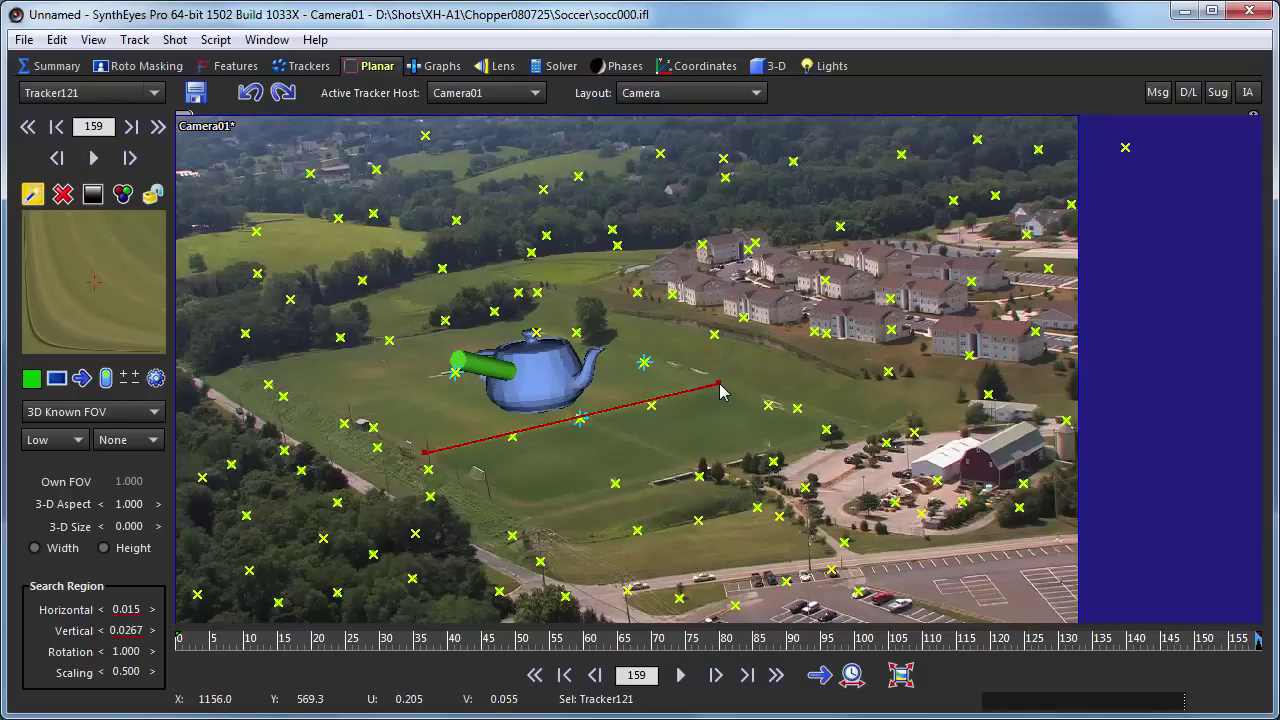
drag(717, 393, 846, 437)
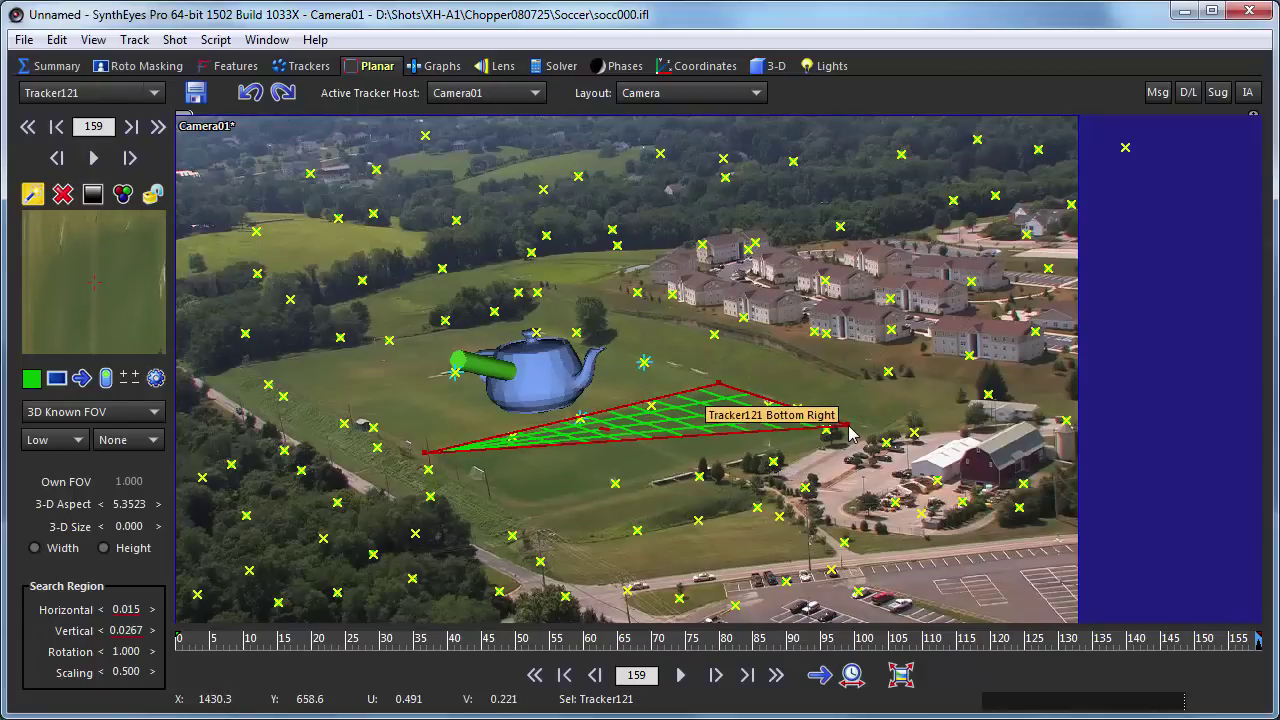
drag(540, 445, 531, 518)
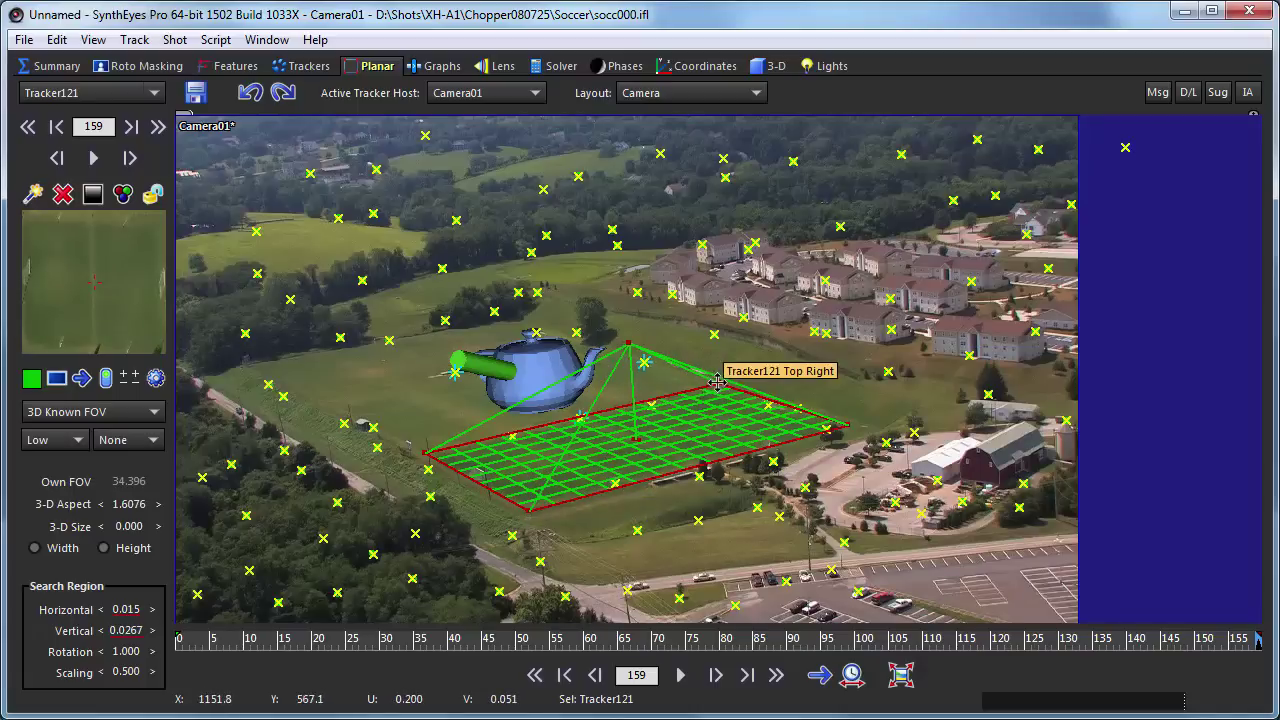
drag(717, 381, 756, 393)
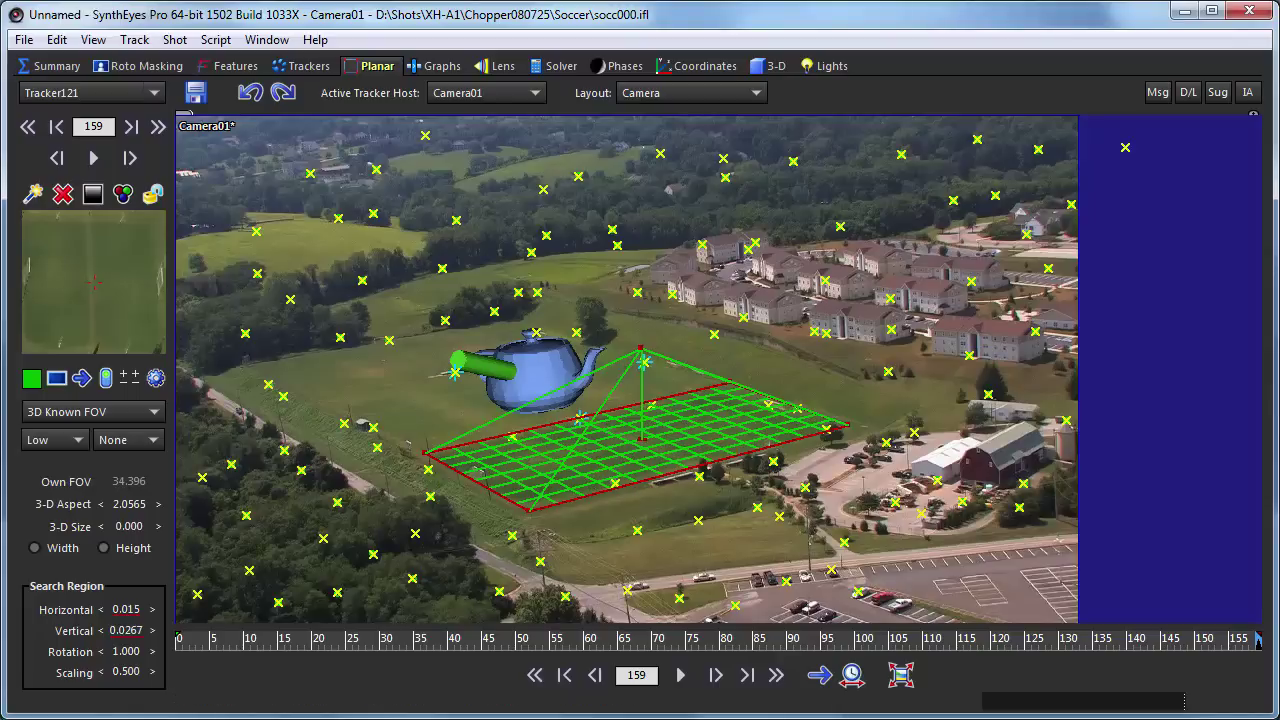
Track Tracker121 backward through the shot to frame 0 and lock it.
click(82, 380)
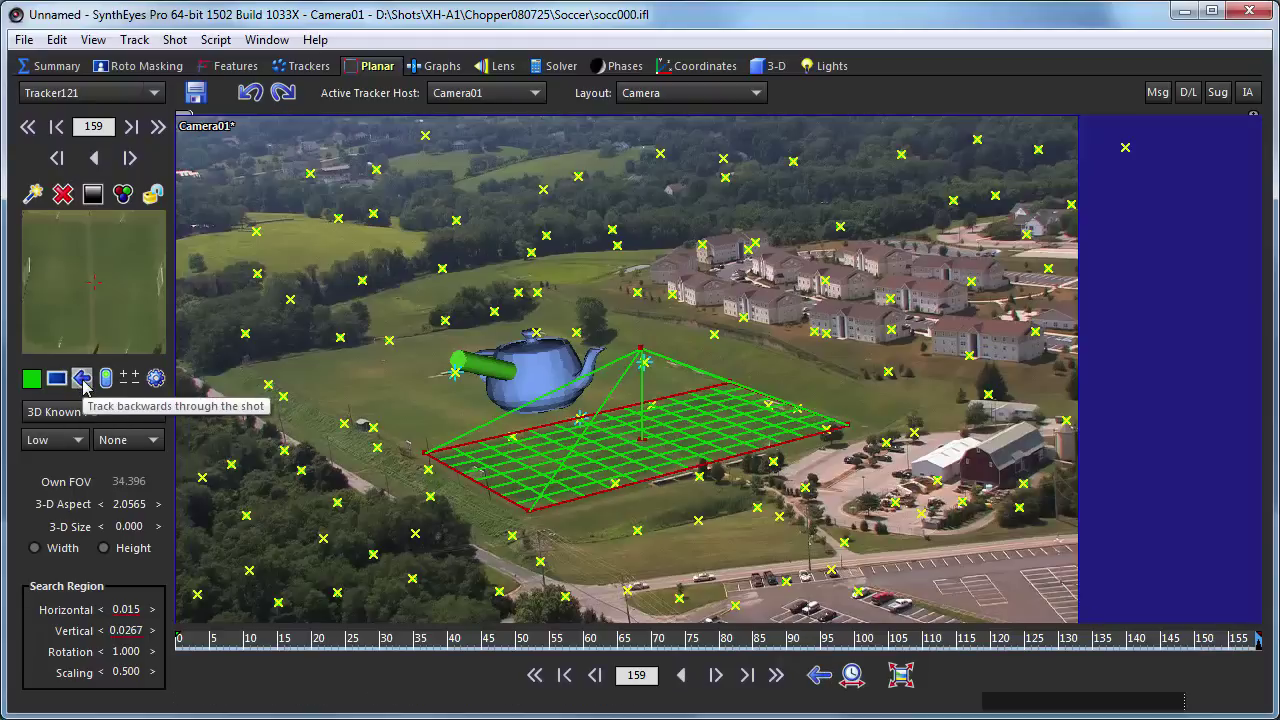
click(94, 158)
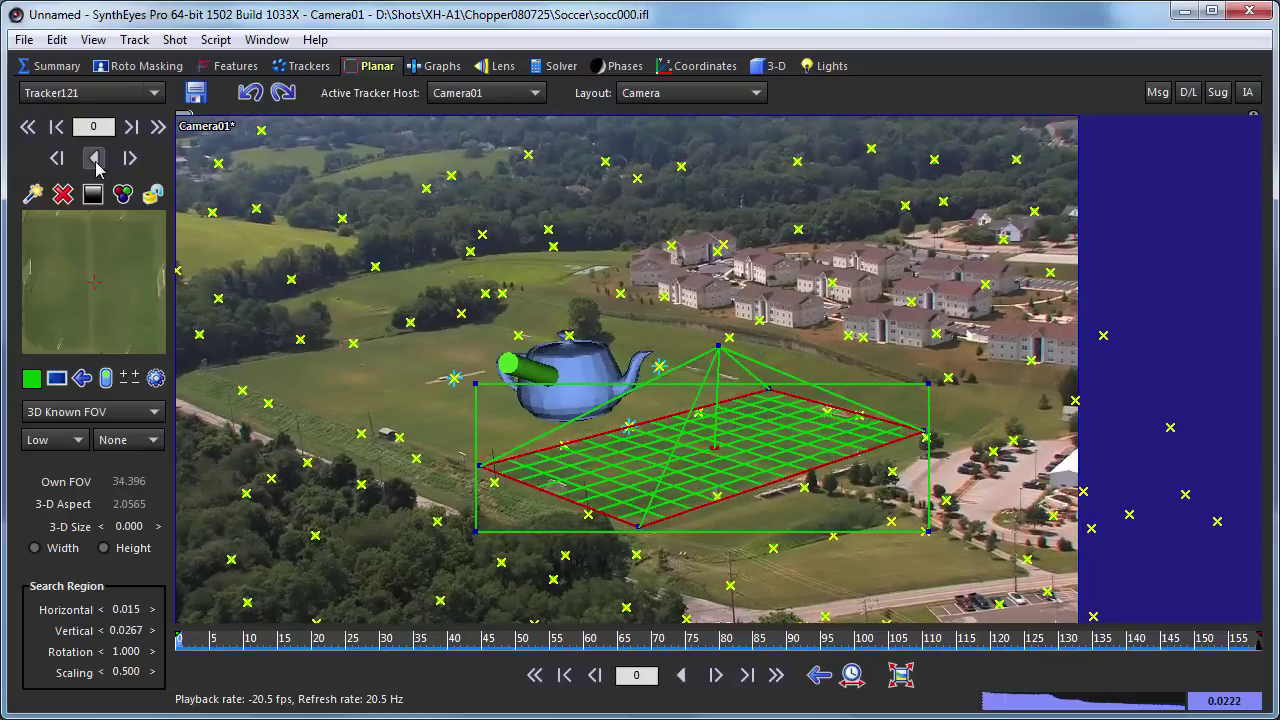
click(153, 195)
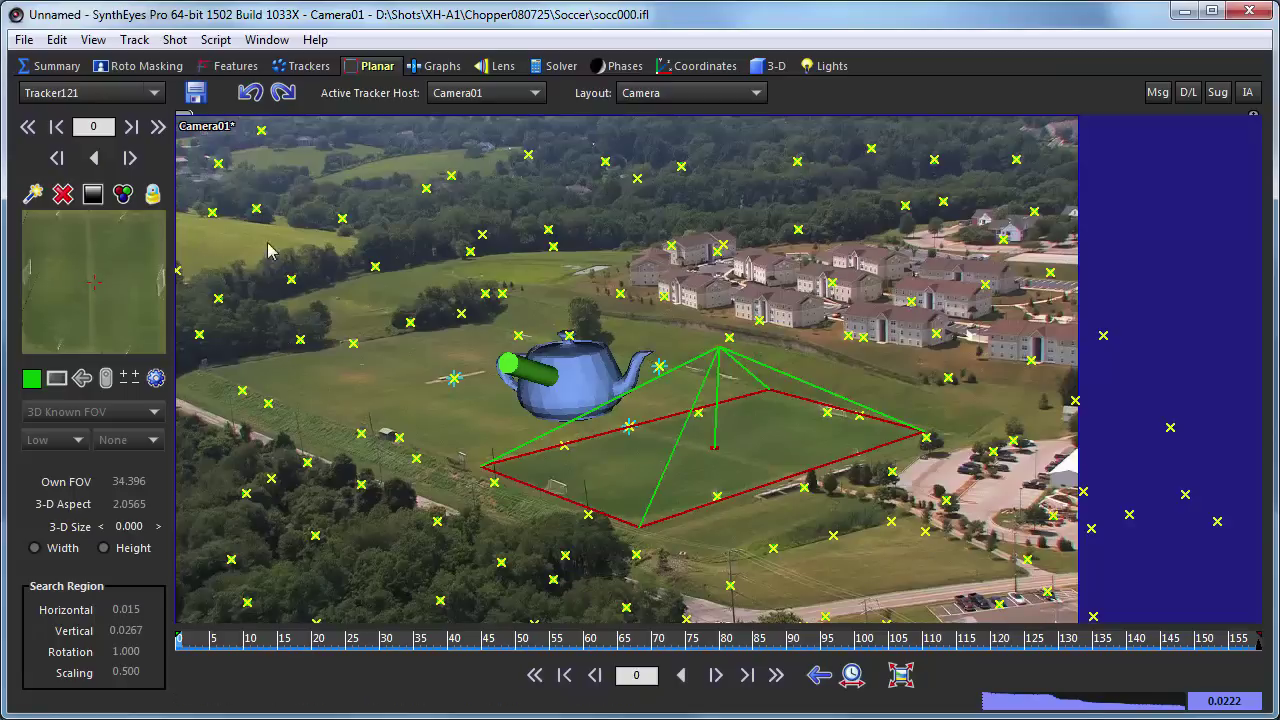
Set the lens workflow to Redistorted(2) and scrub from frame 50 to check the track.
click(52, 66)
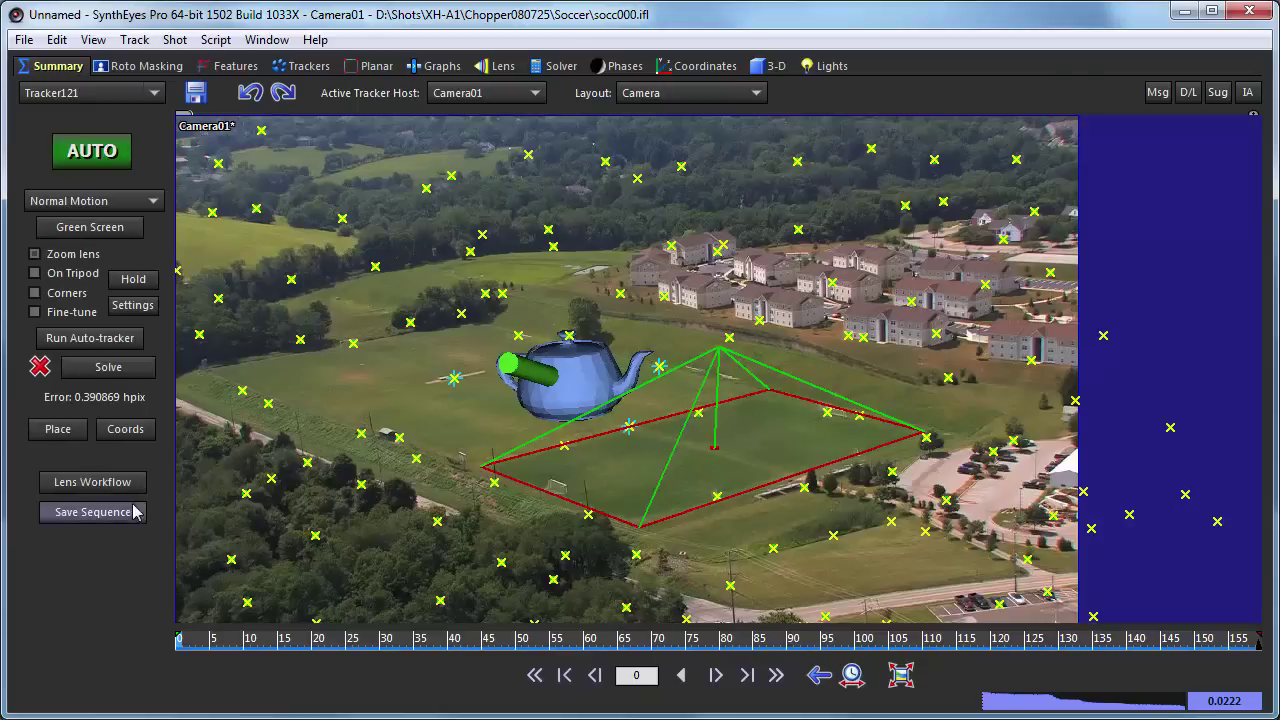
click(103, 483)
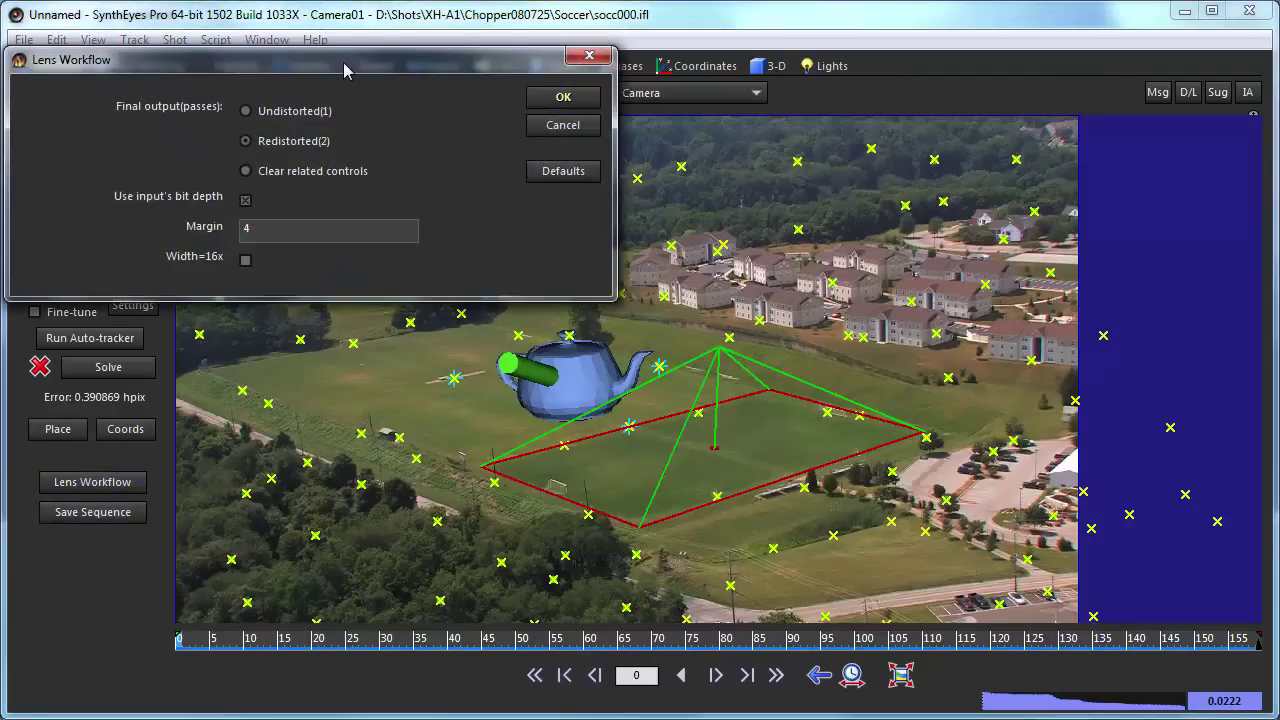
drag(344, 70, 433, 146)
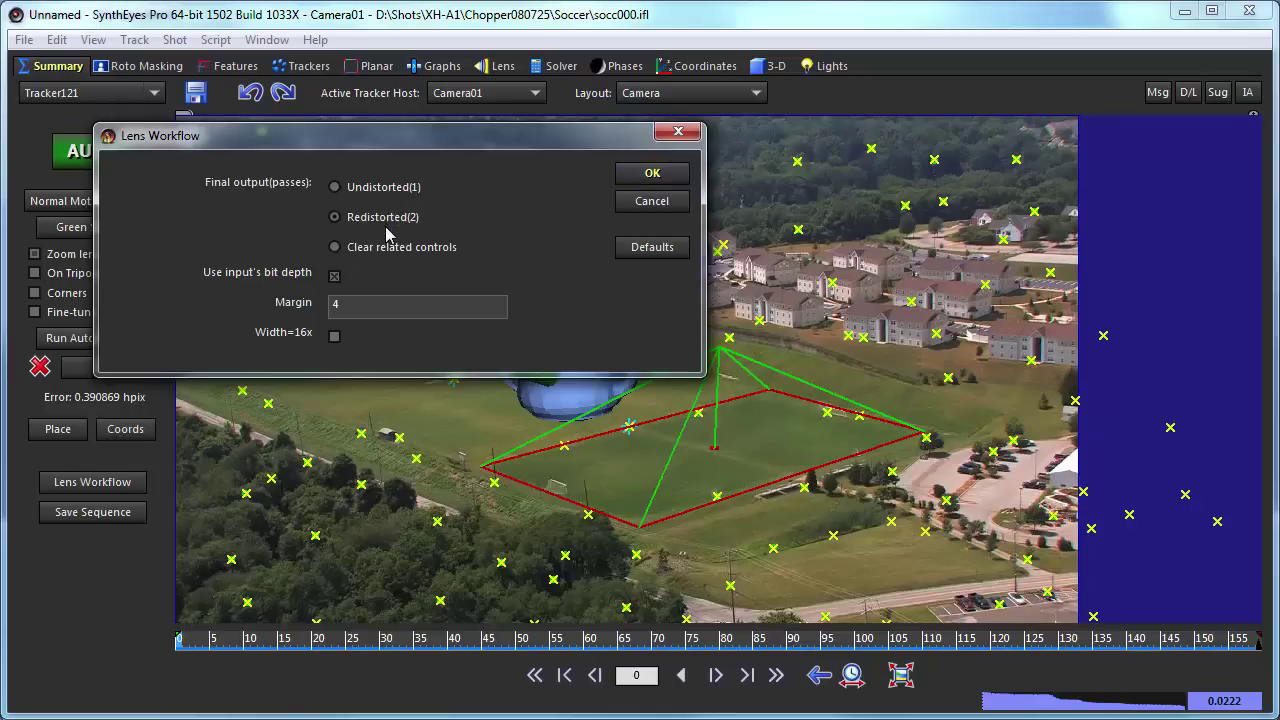
click(652, 175)
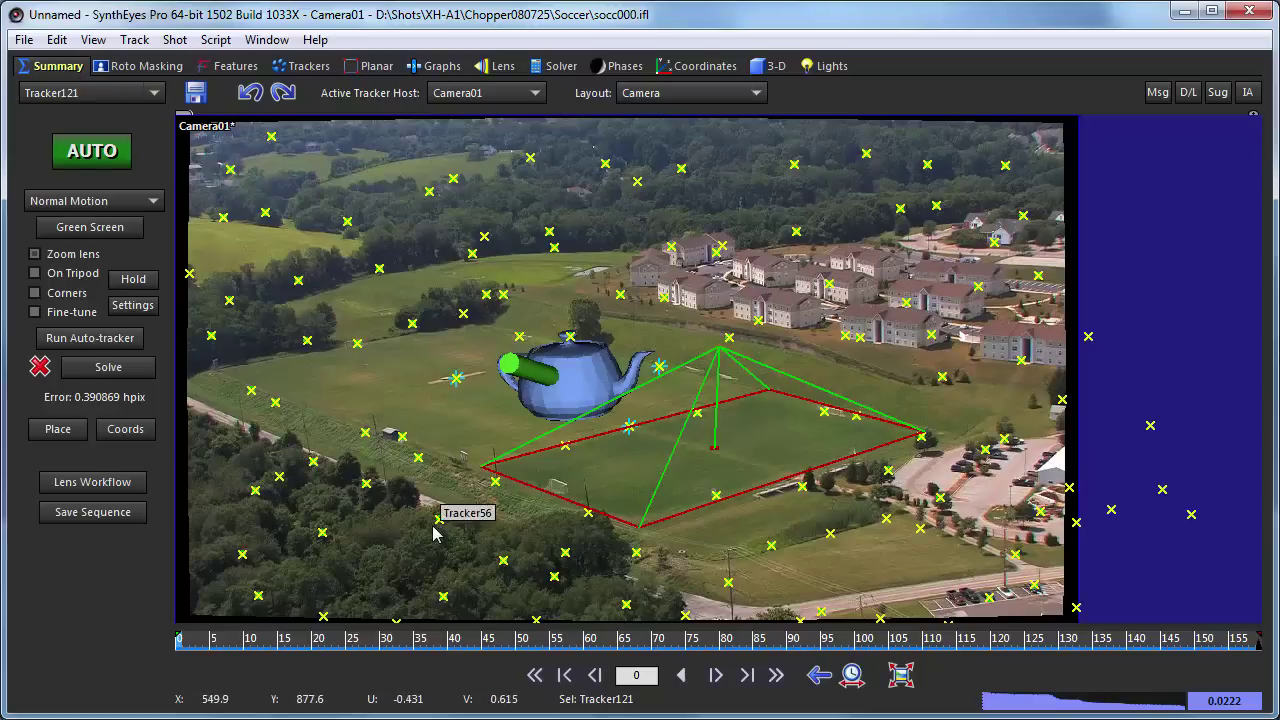
click(520, 640)
drag(458, 638, 540, 640)
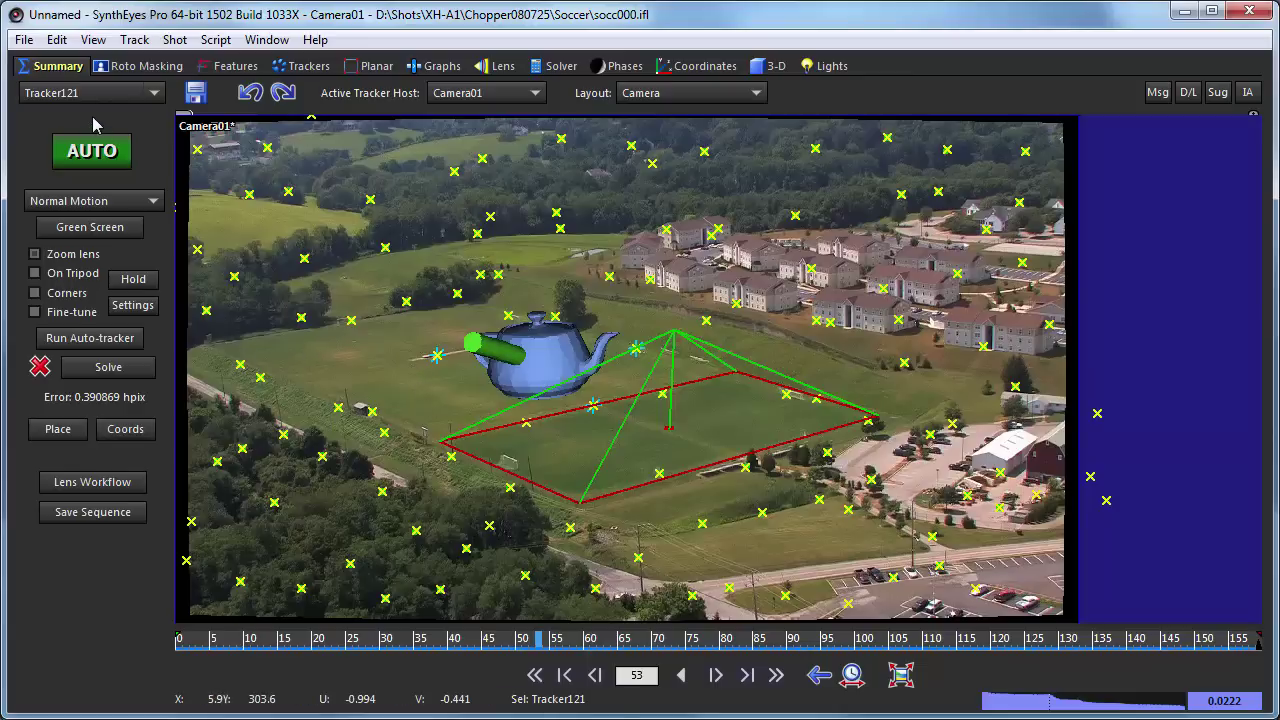
Export the SynthEyes scene as Fusion 7 composition soccTest.comp, overwriting the existing file.
click(23, 39)
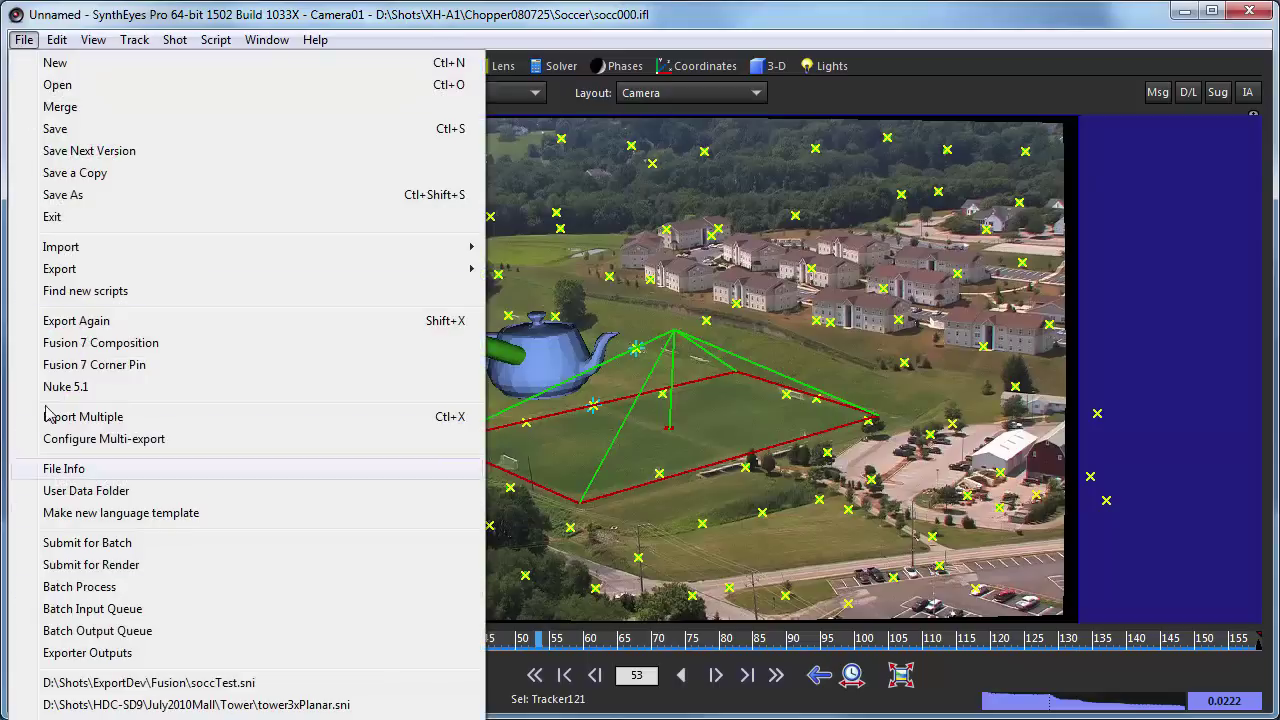
click(72, 345)
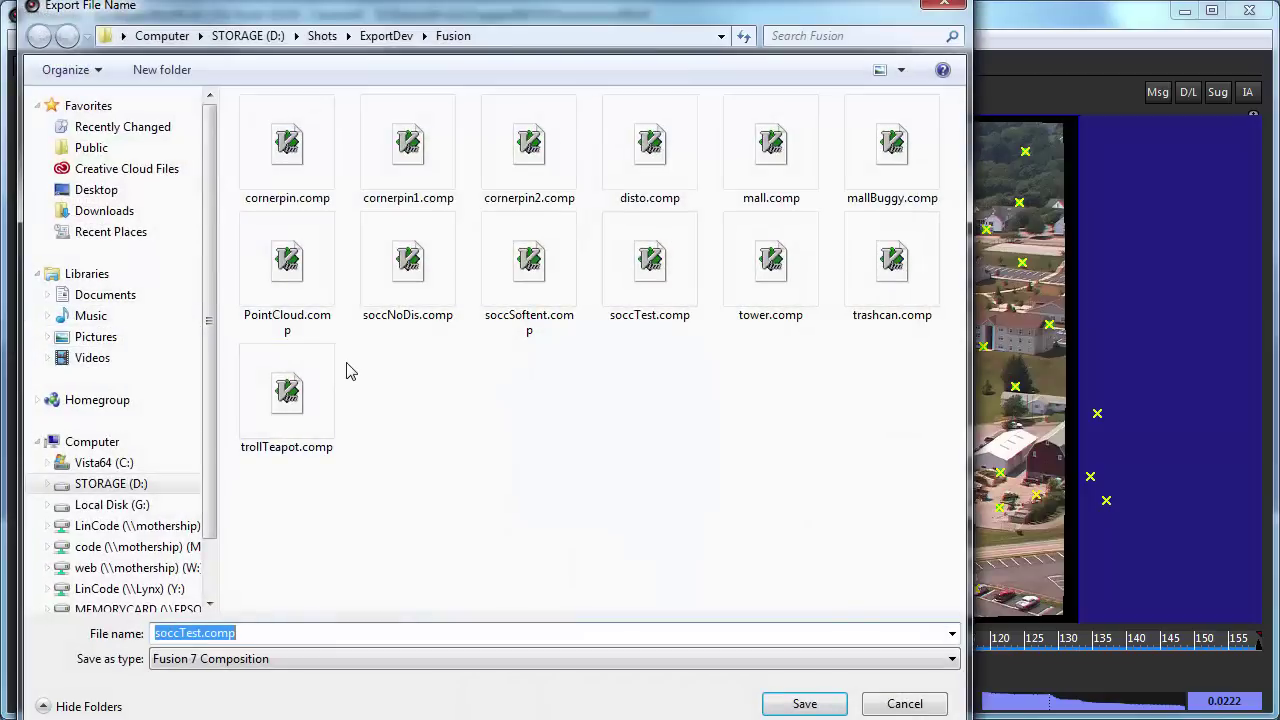
click(691, 292)
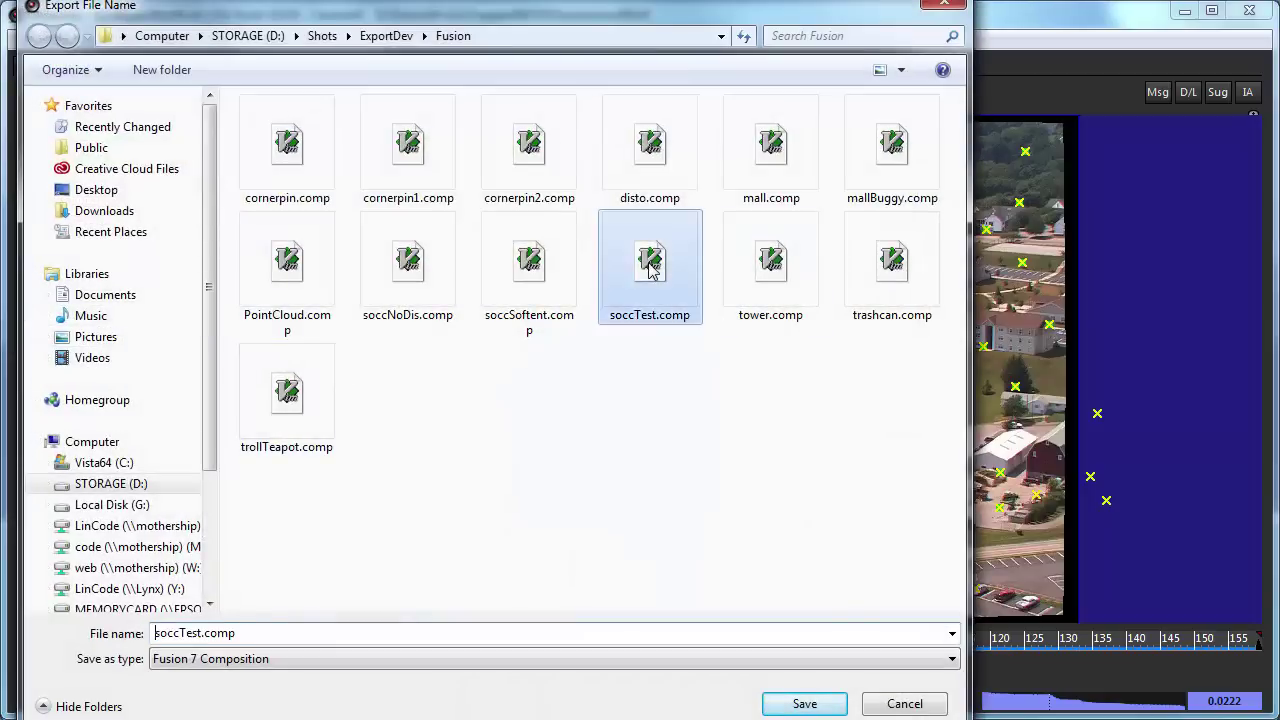
click(795, 705)
click(806, 561)
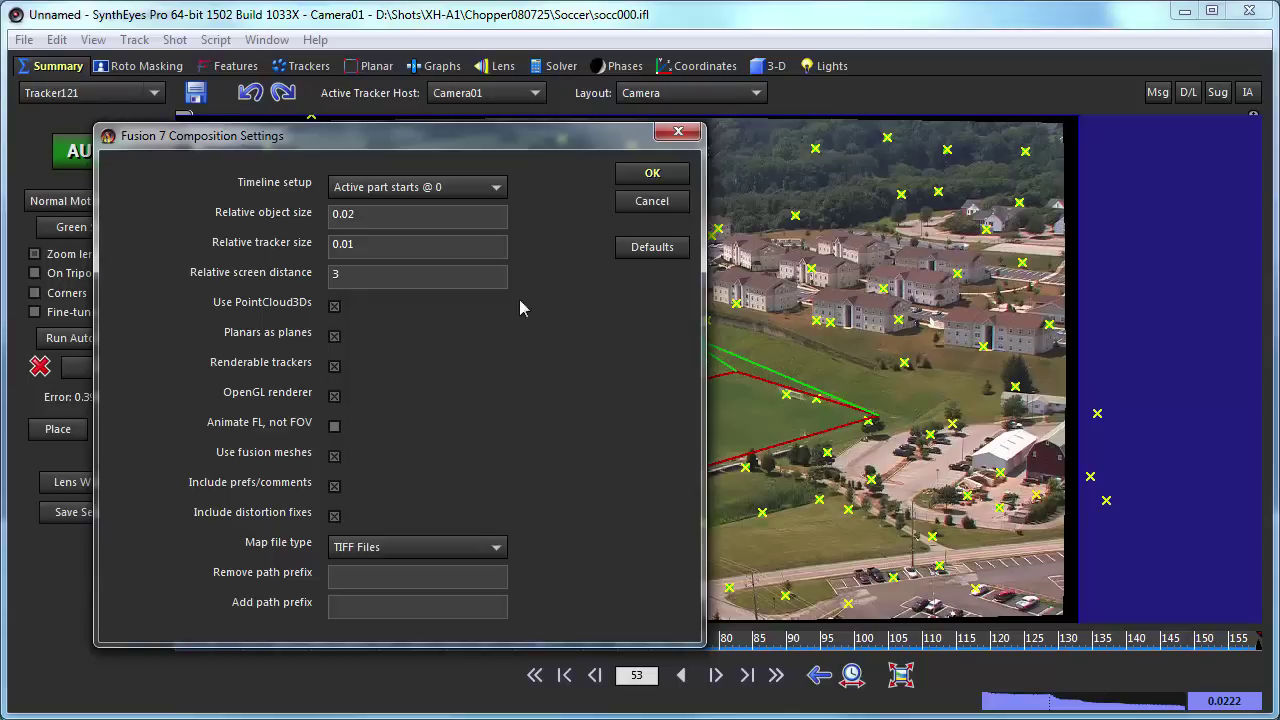
click(641, 178)
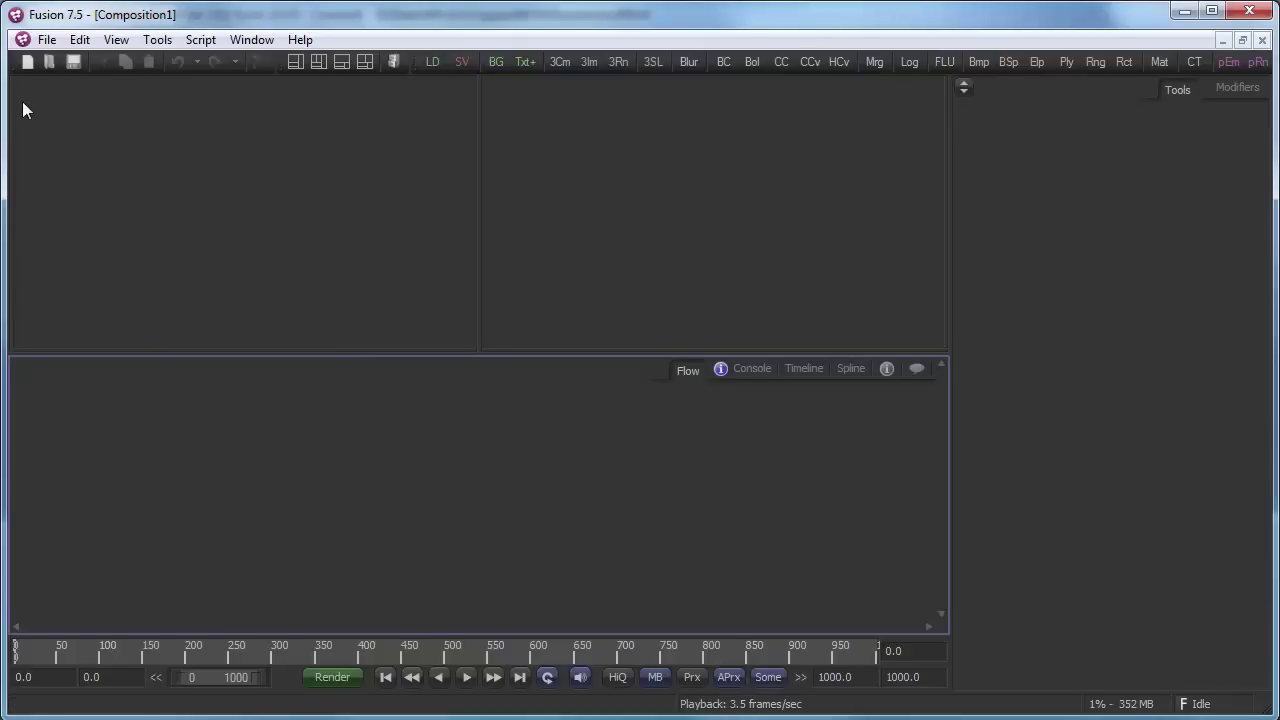
Open soccTest.comp in Fusion 7.5 from the recent files list.
click(47, 40)
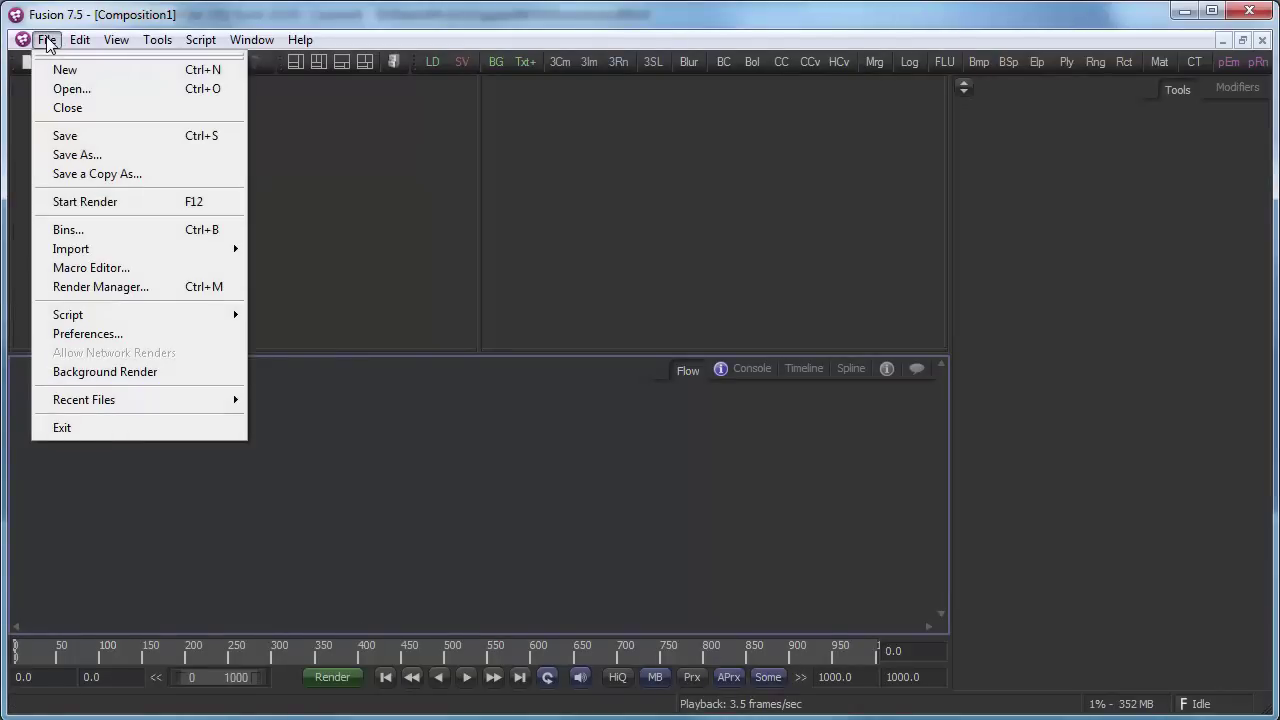
mouse_move(72, 408)
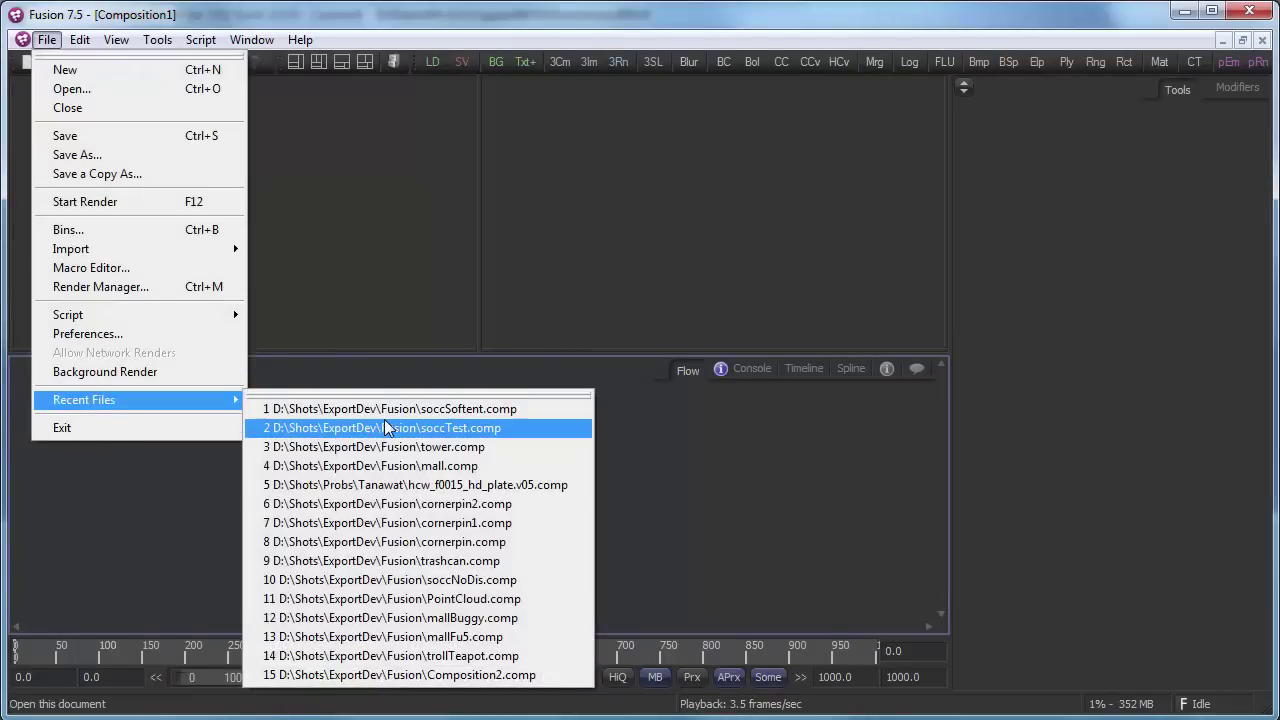
click(381, 428)
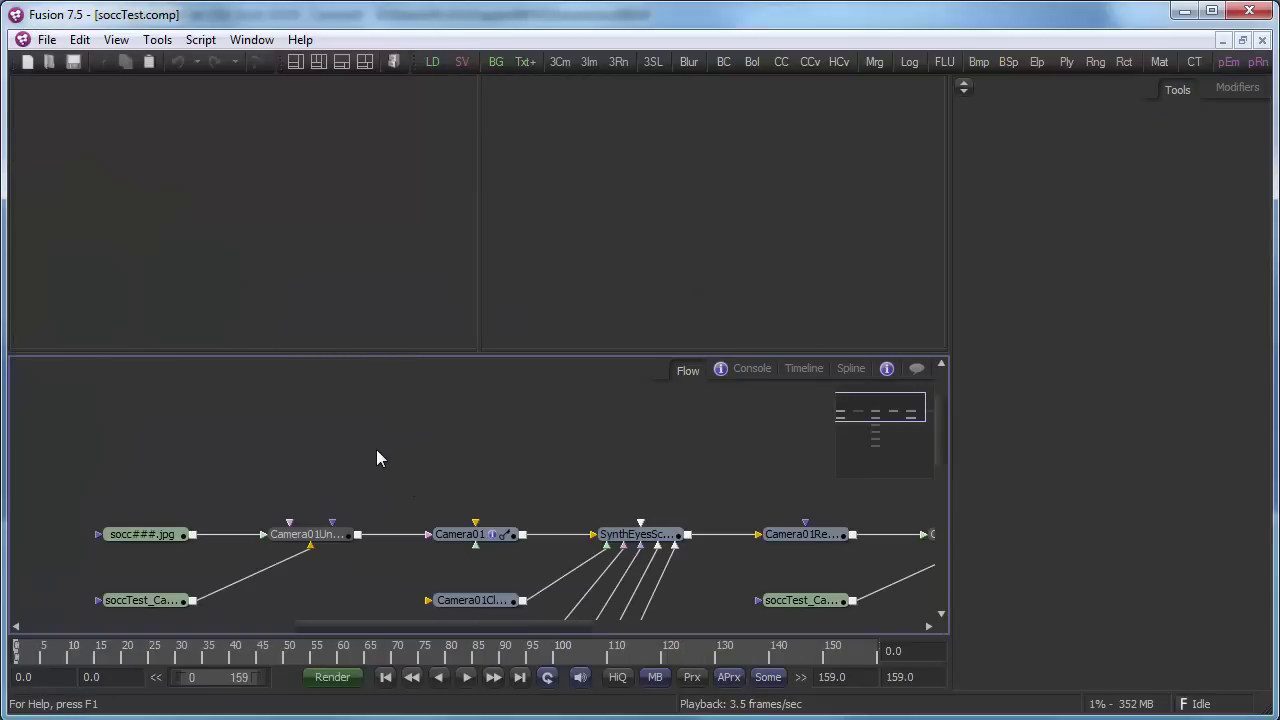
Show the Camera01Redistorter output, fitted, in the right viewer.
ctrl+scroll(376, 458, down, 4)
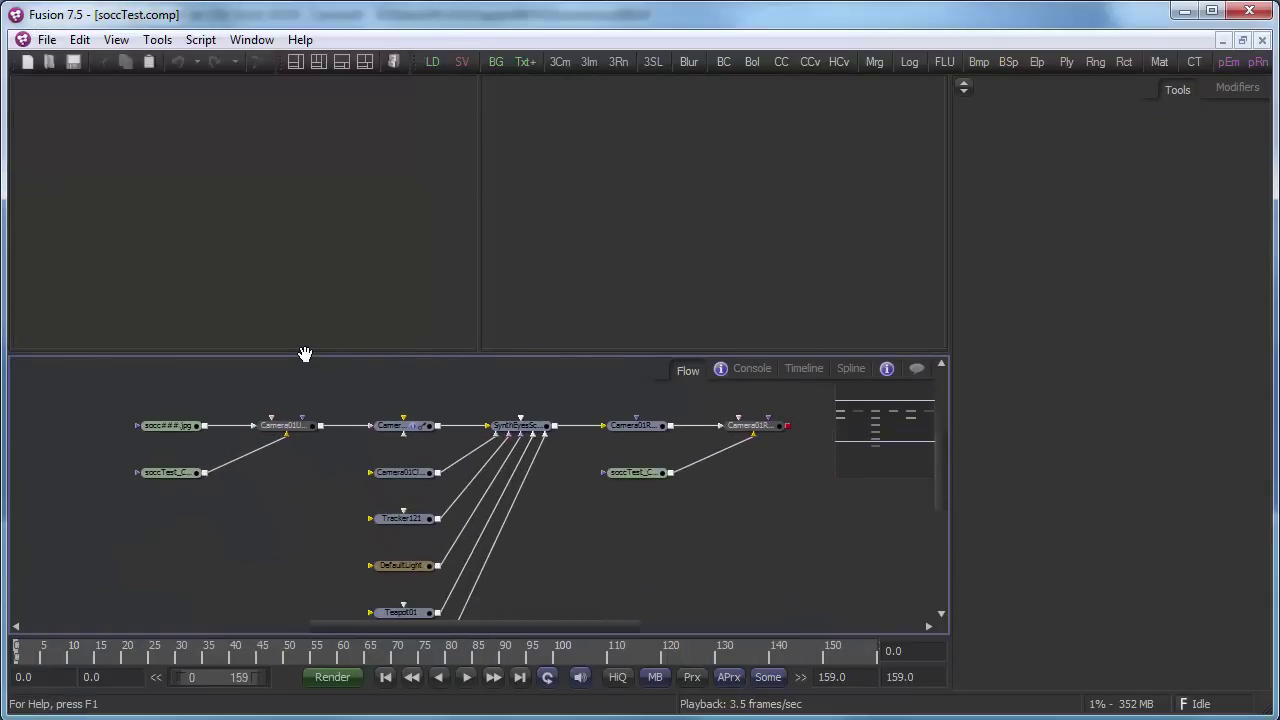
middle_drag(305, 354, 311, 349)
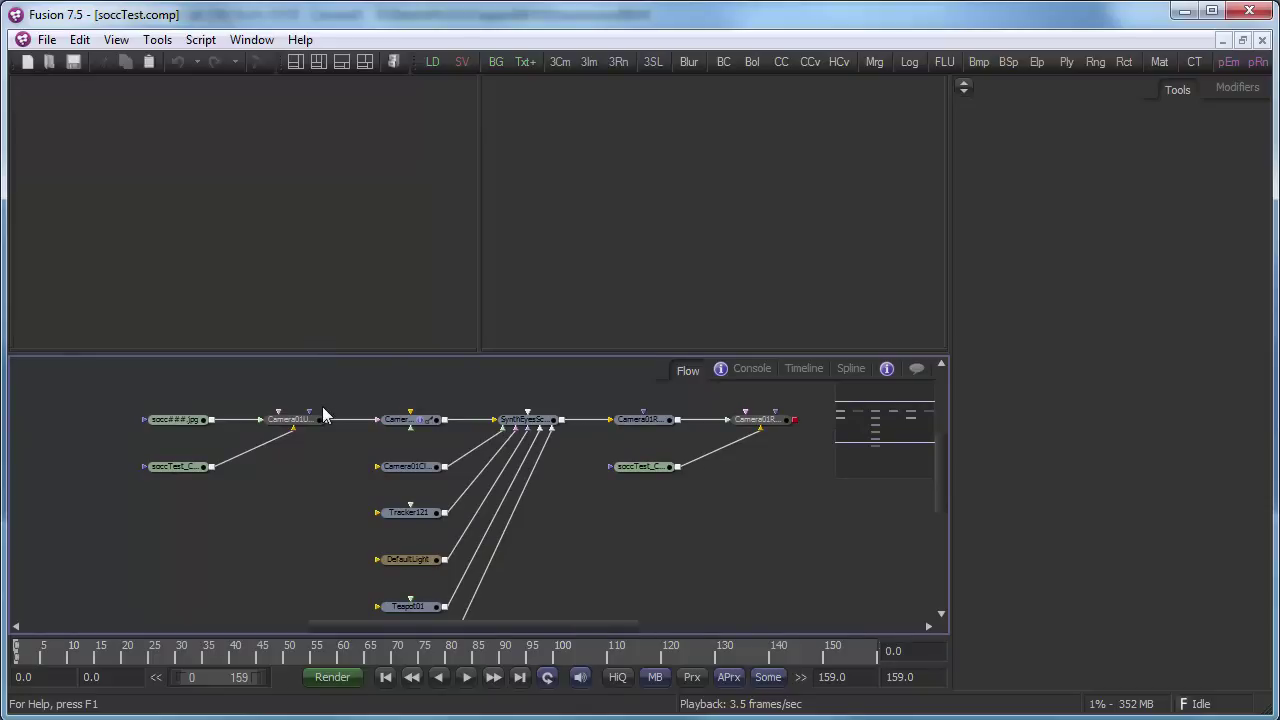
click(764, 423)
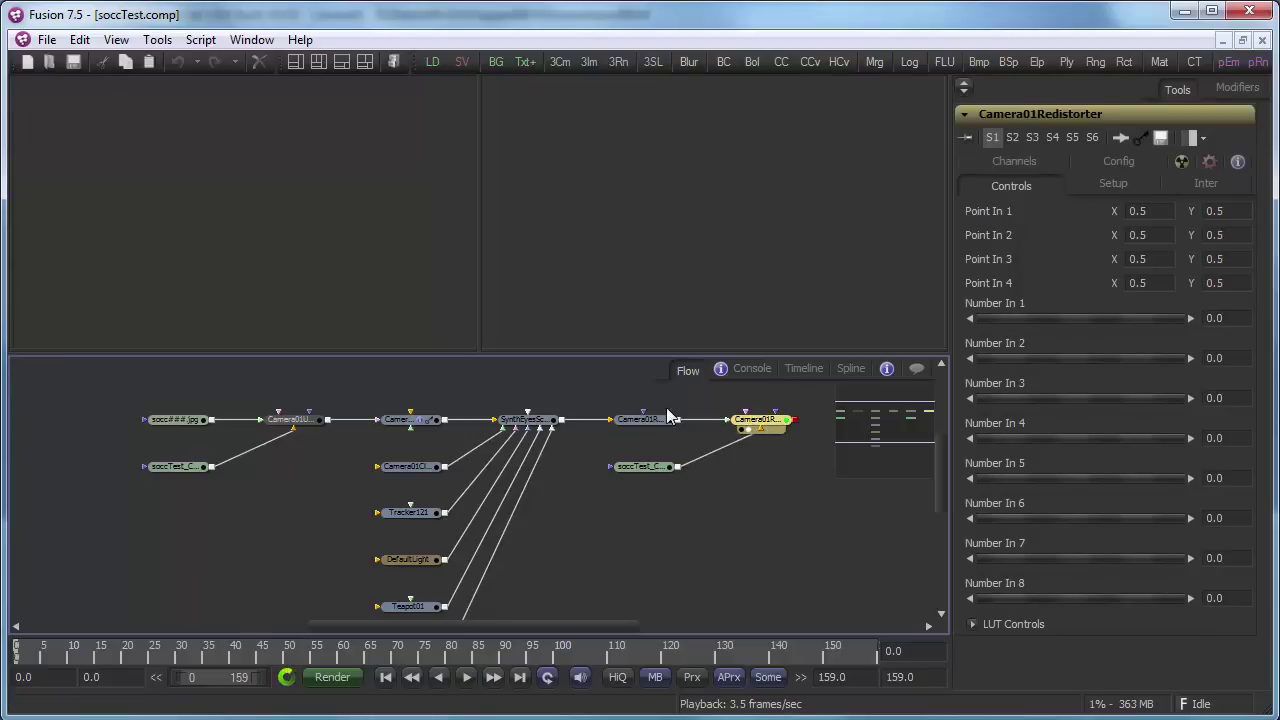
key(2)
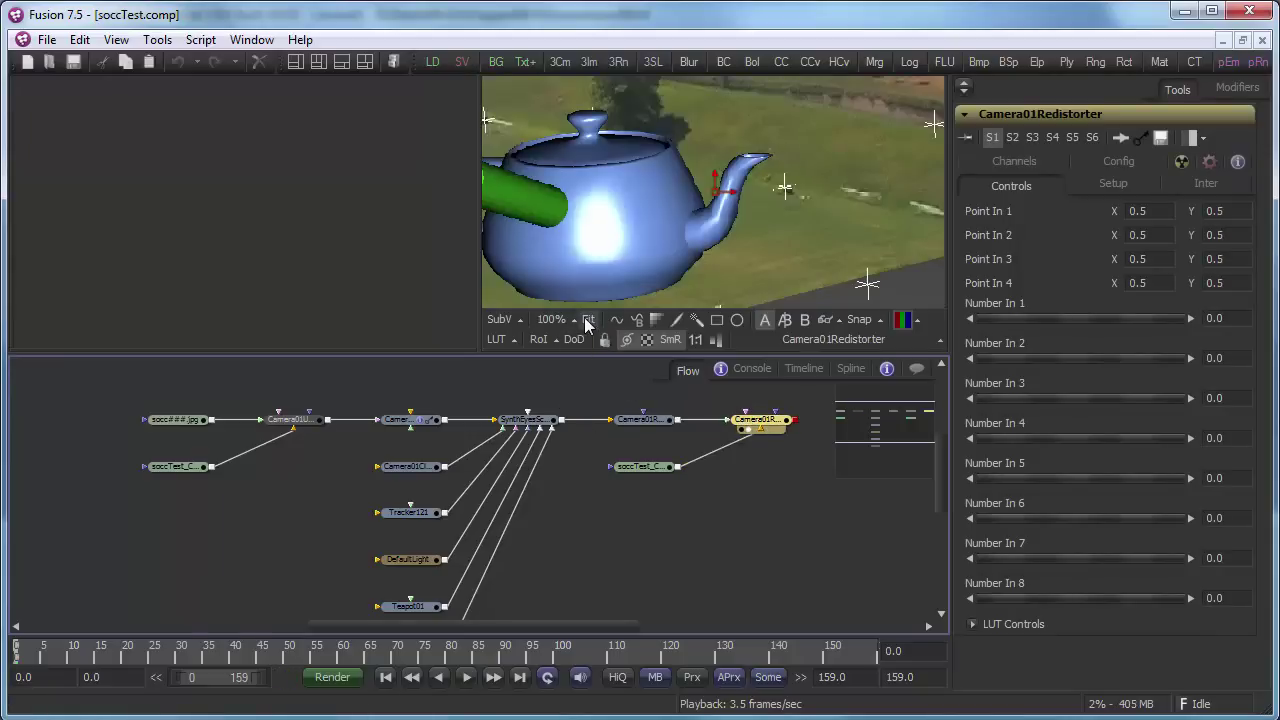
click(588, 320)
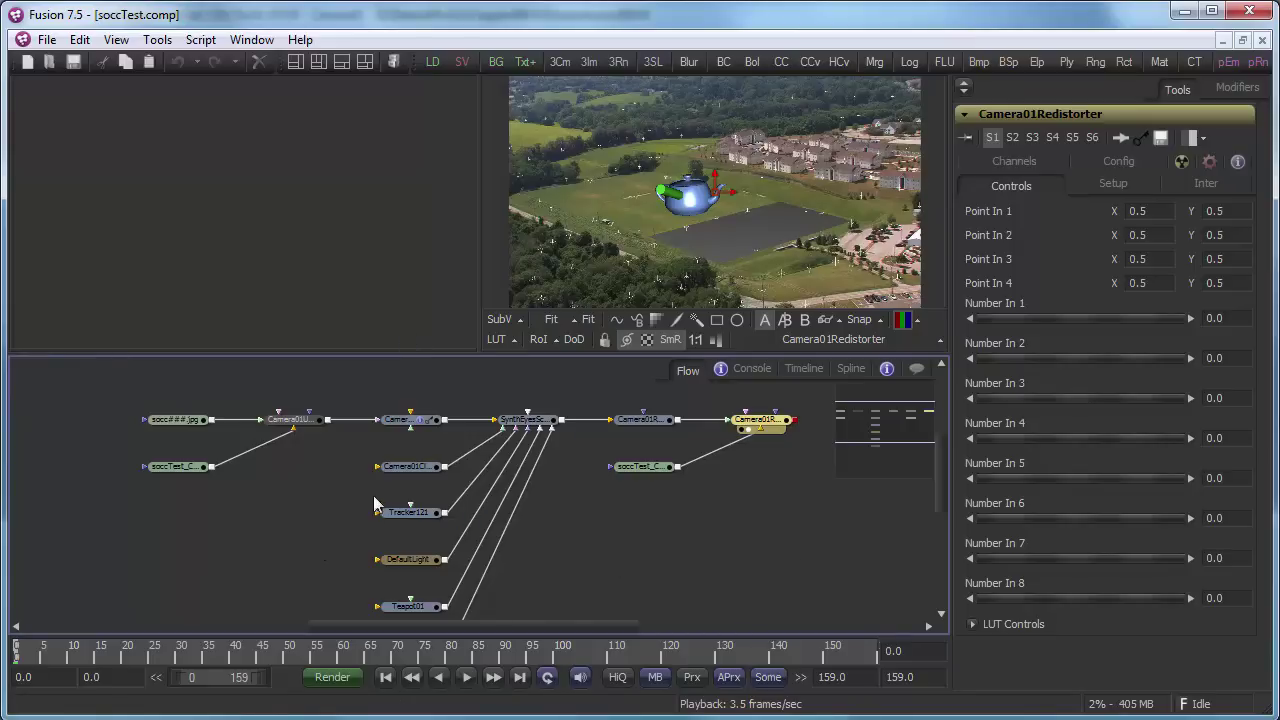
Turn off Make Renderable on Camera01Cloud3D, then select the Tracker121 plane node.
click(405, 473)
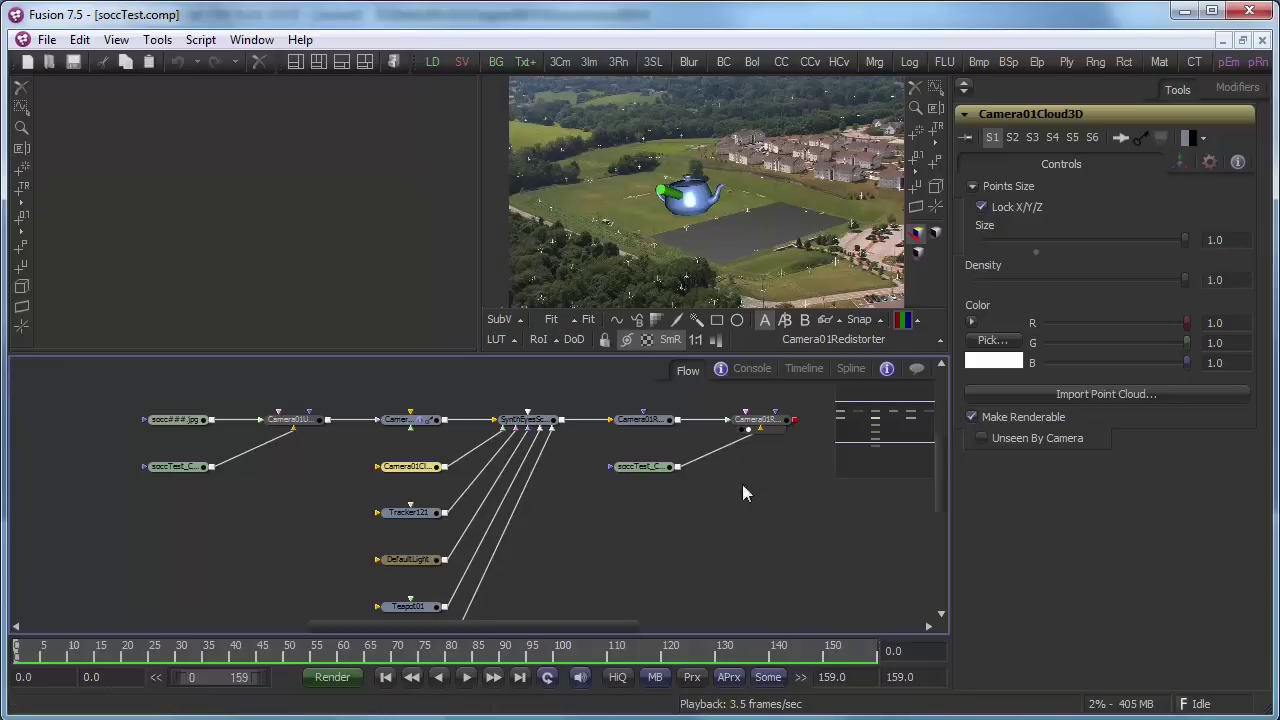
click(972, 416)
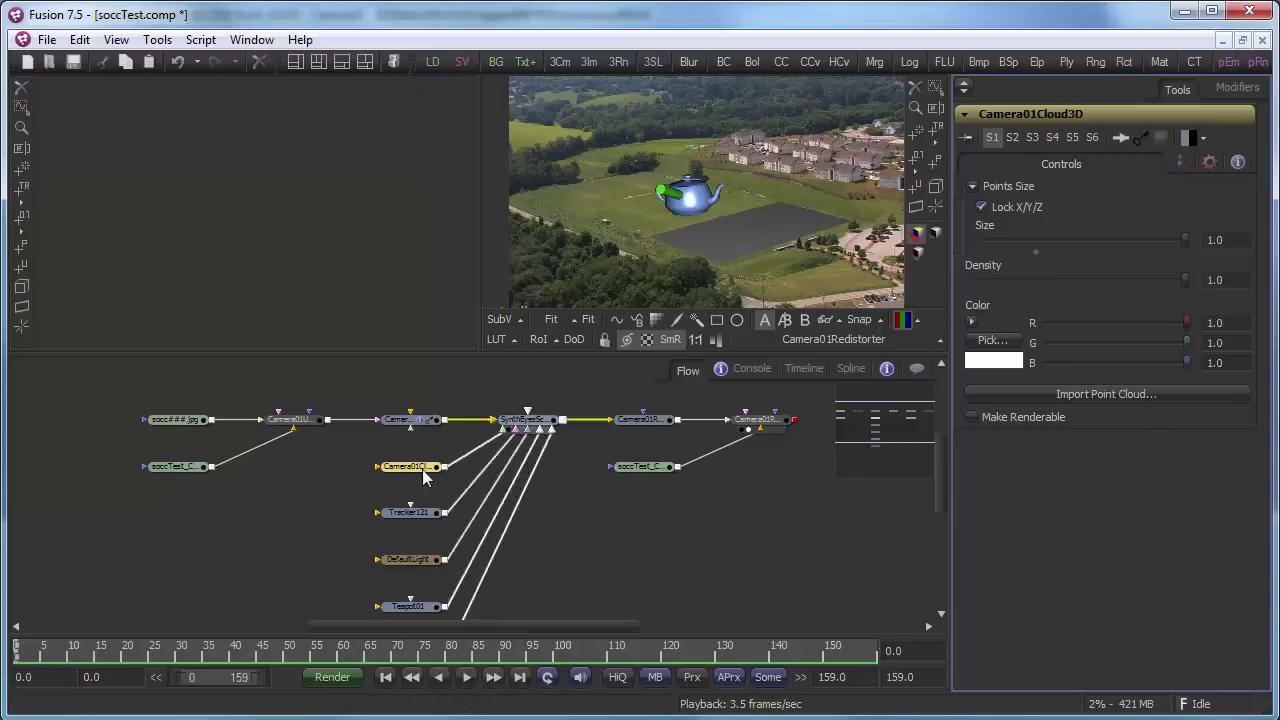
click(395, 514)
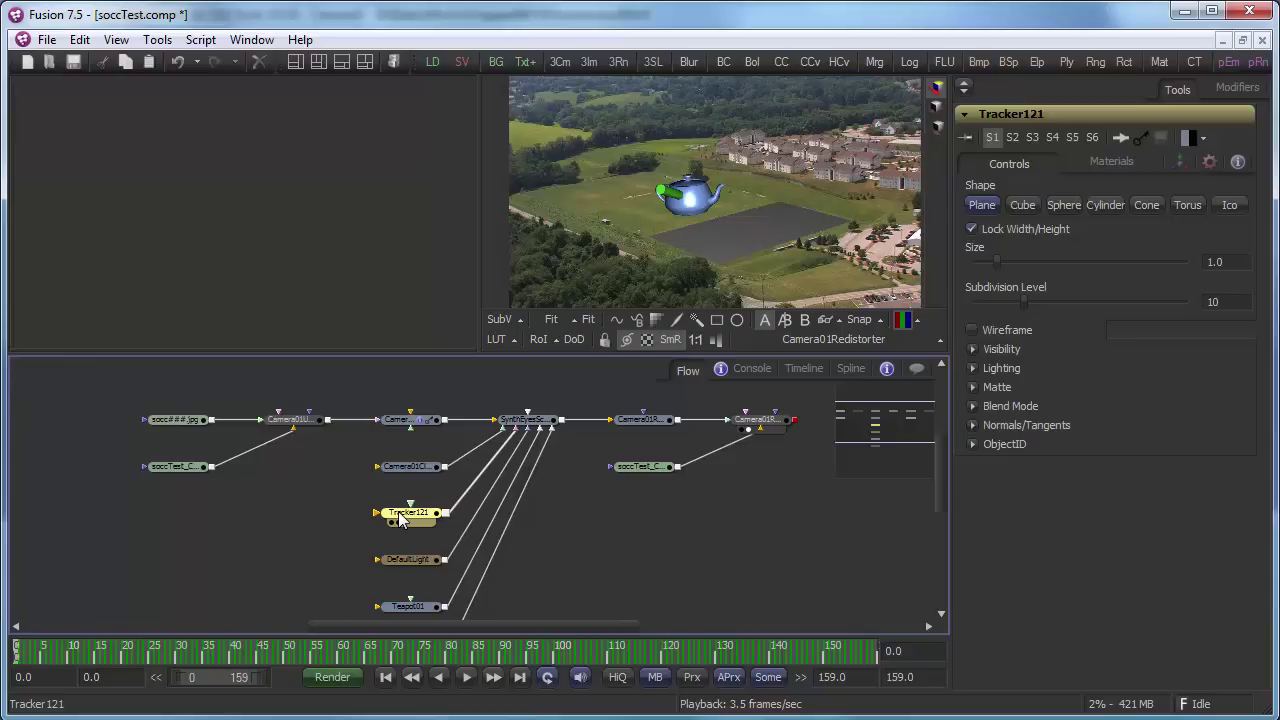
Add a Loader with ssontech.png and connect it to Tracker121's input.
click(260, 505)
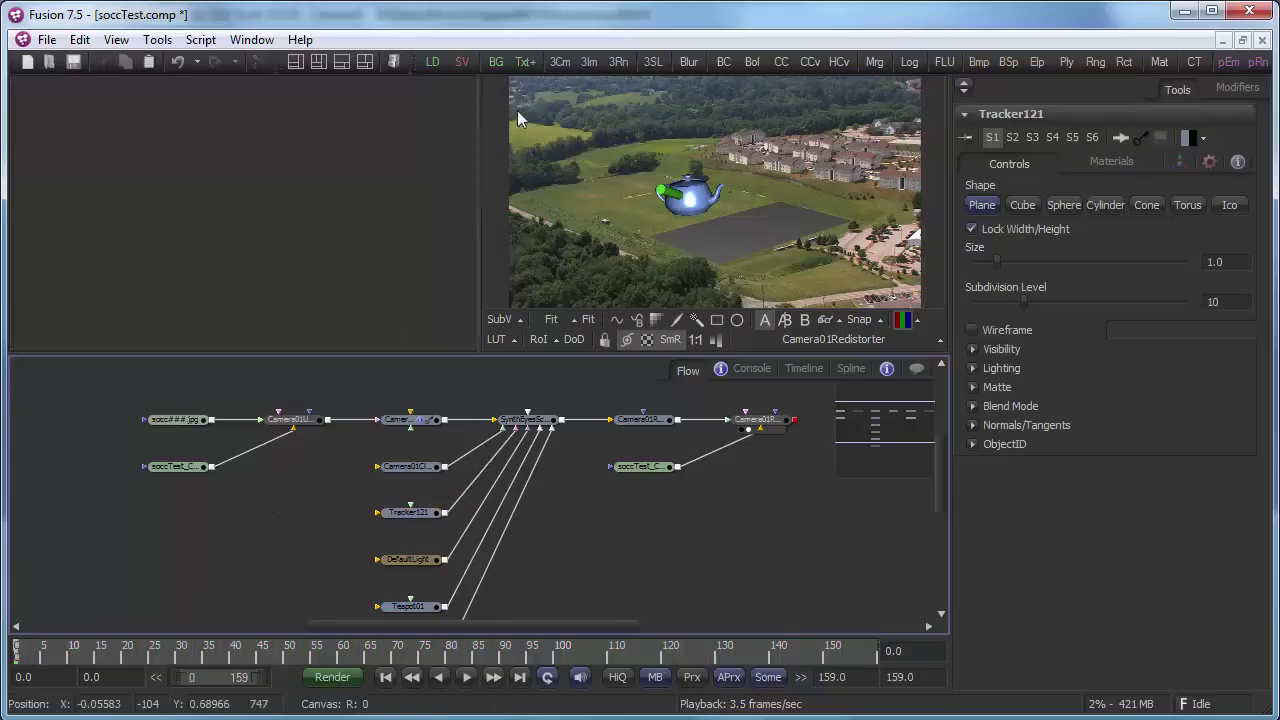
click(432, 63)
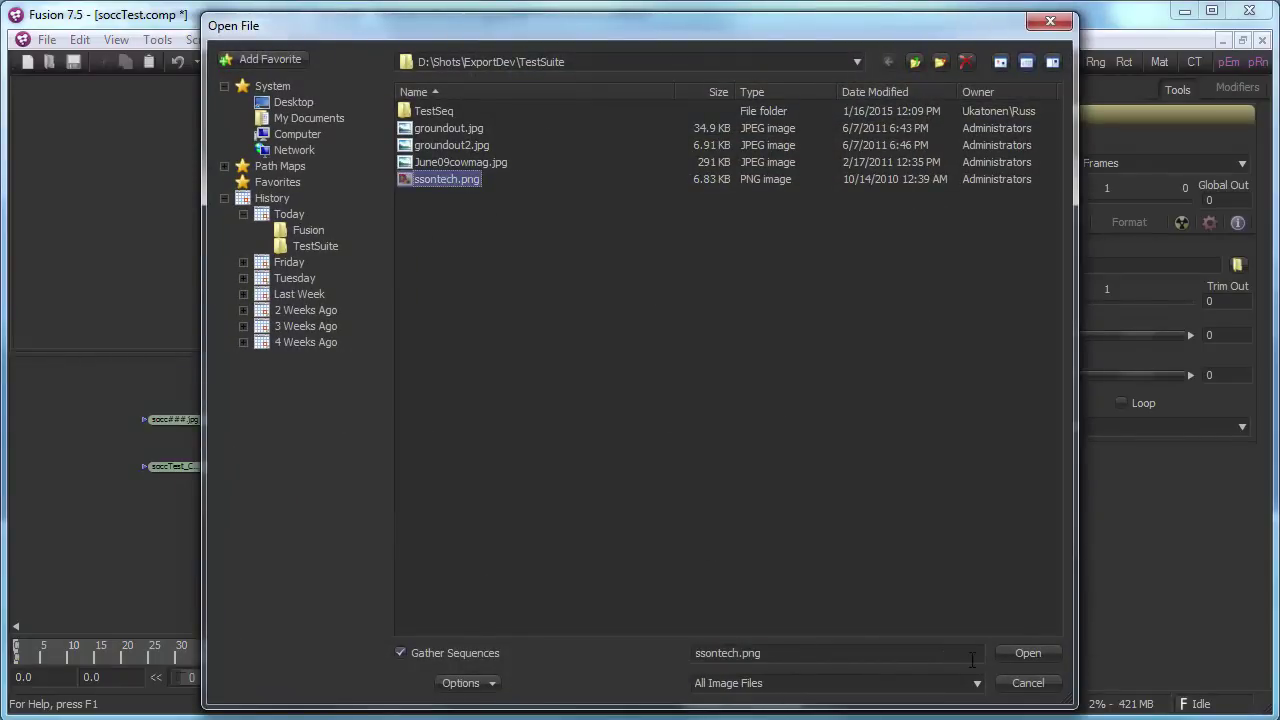
click(1020, 652)
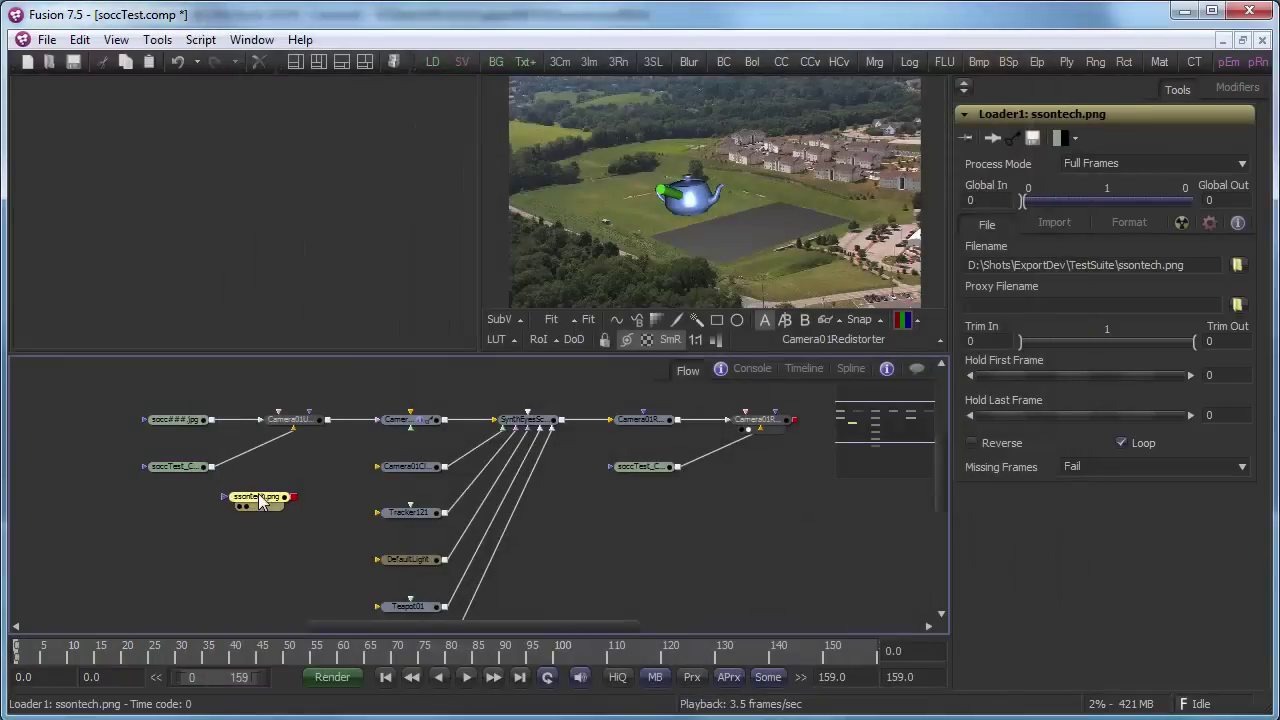
drag(260, 500, 379, 516)
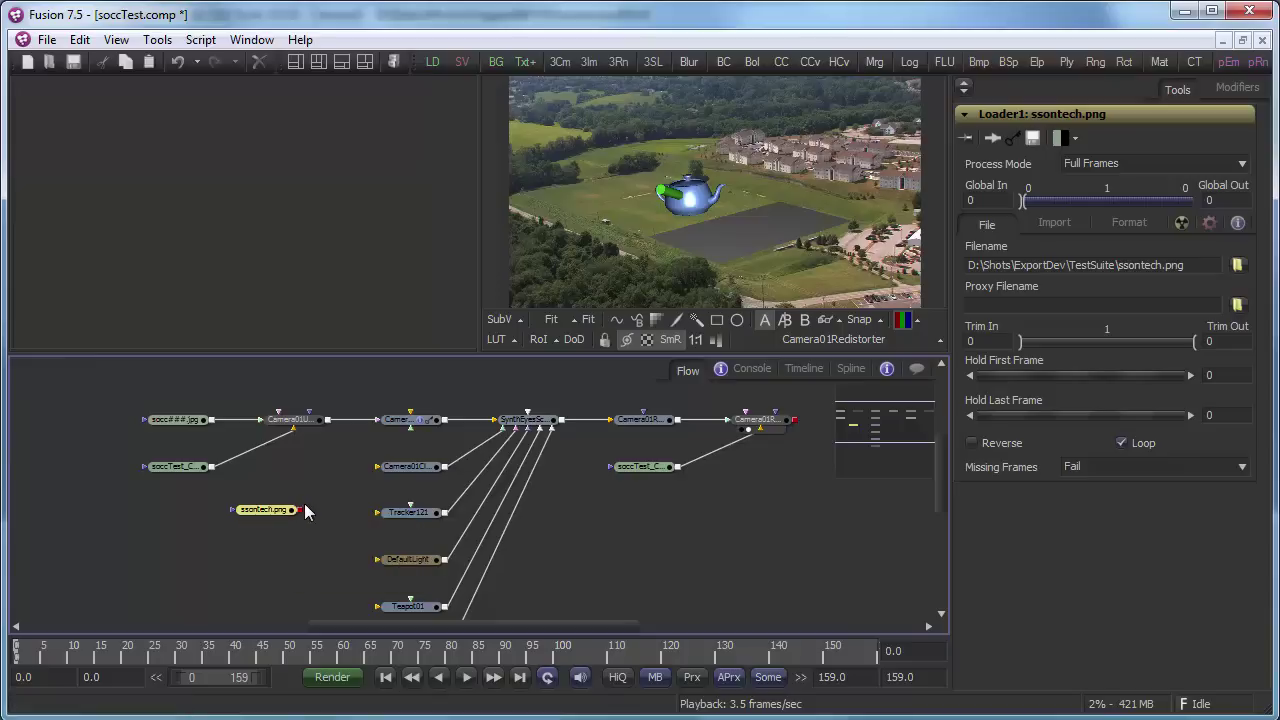
drag(300, 511, 406, 510)
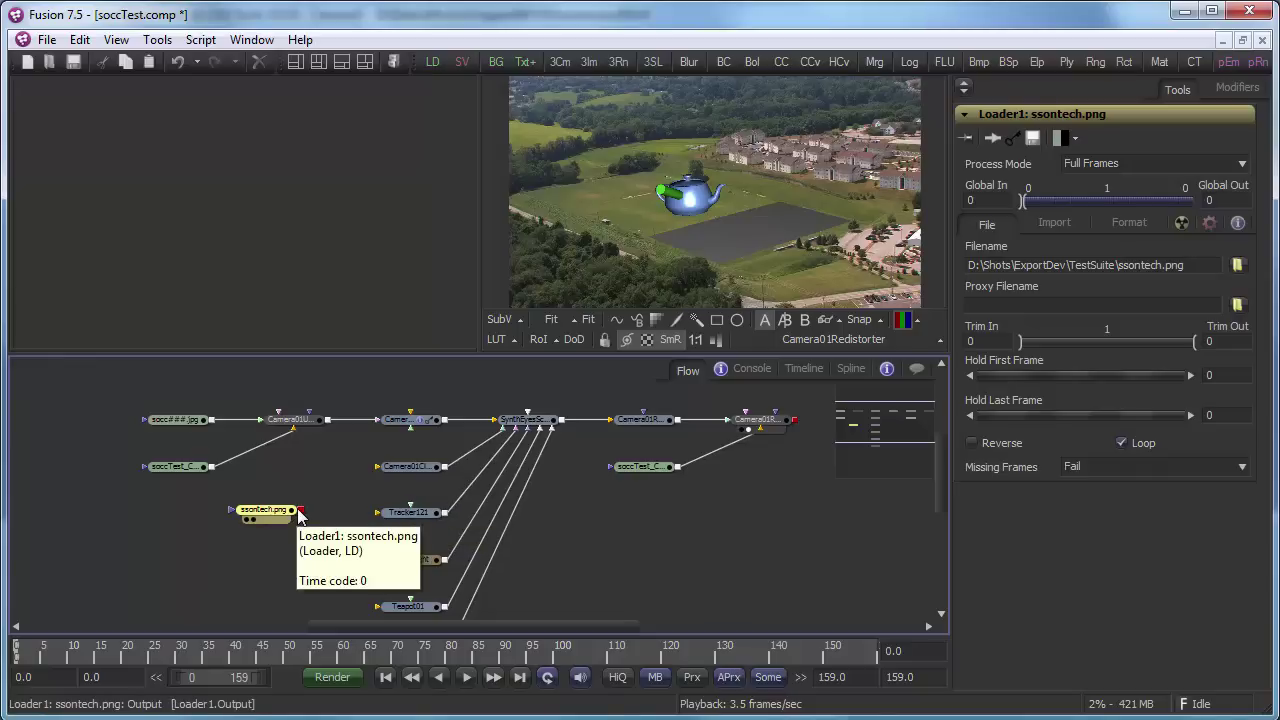
drag(300, 510, 410, 513)
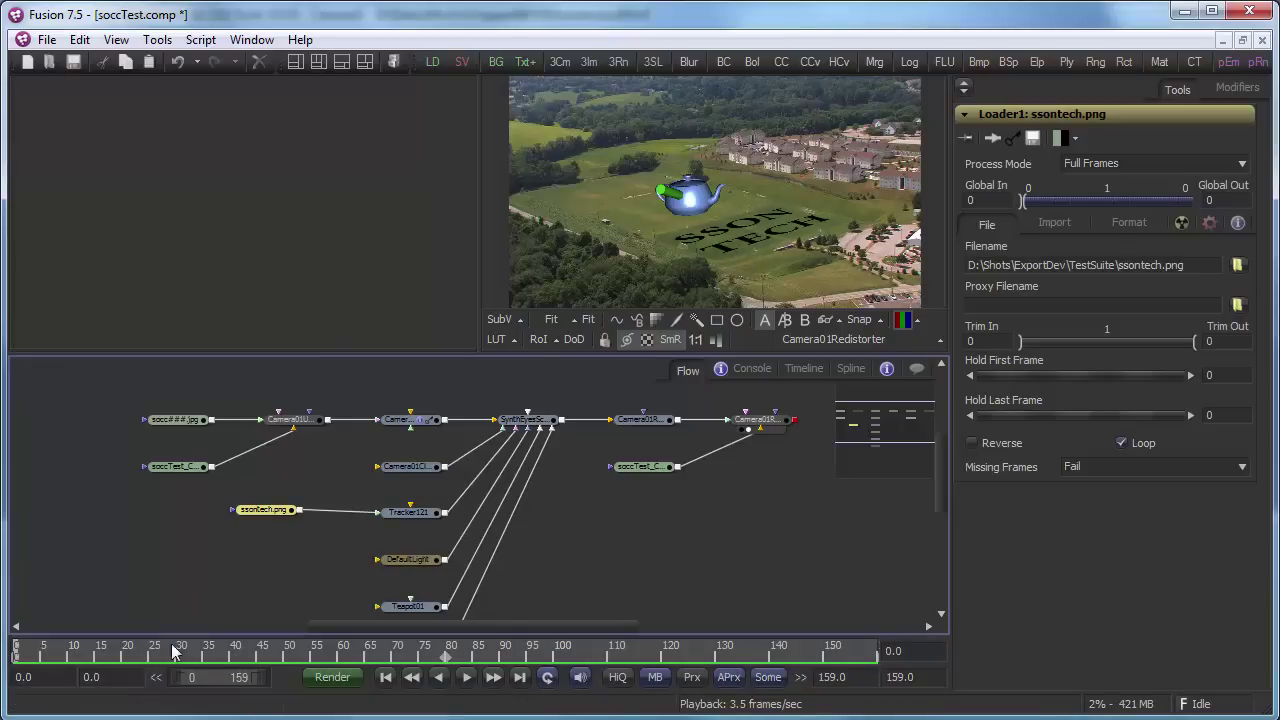
Scrub through frames 67, 99, 123 and back to 5 to check the logo.
drag(141, 652, 380, 652)
click(556, 651)
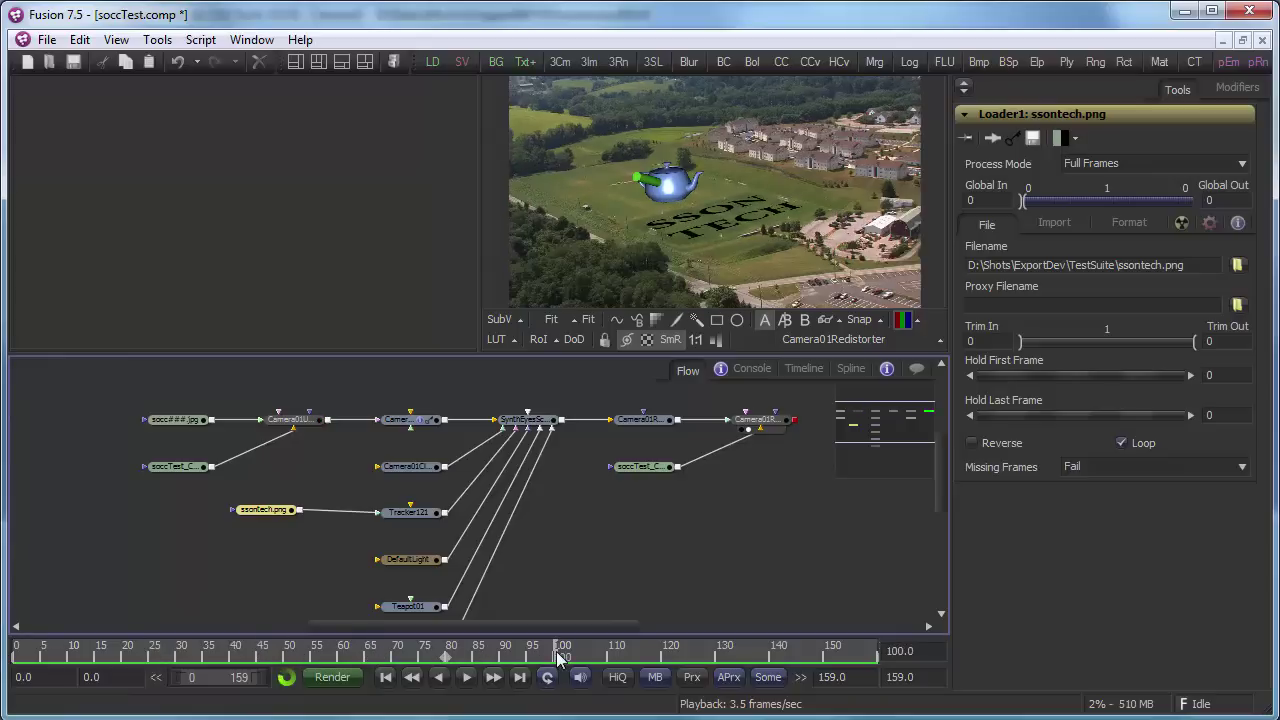
click(681, 651)
drag(103, 652, 43, 655)
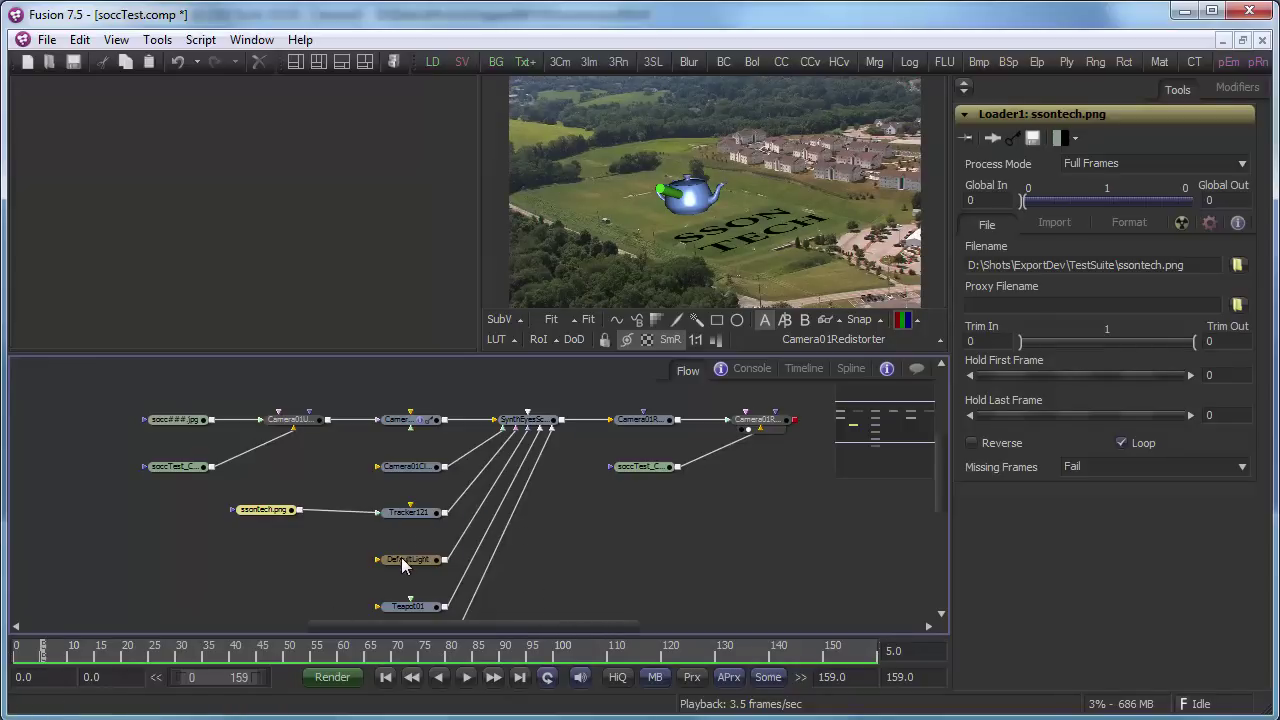
Select the Teapot01 and Cylinder01 nodes and pan the Flow to reveal the top node row.
scroll(349, 551, down, 3)
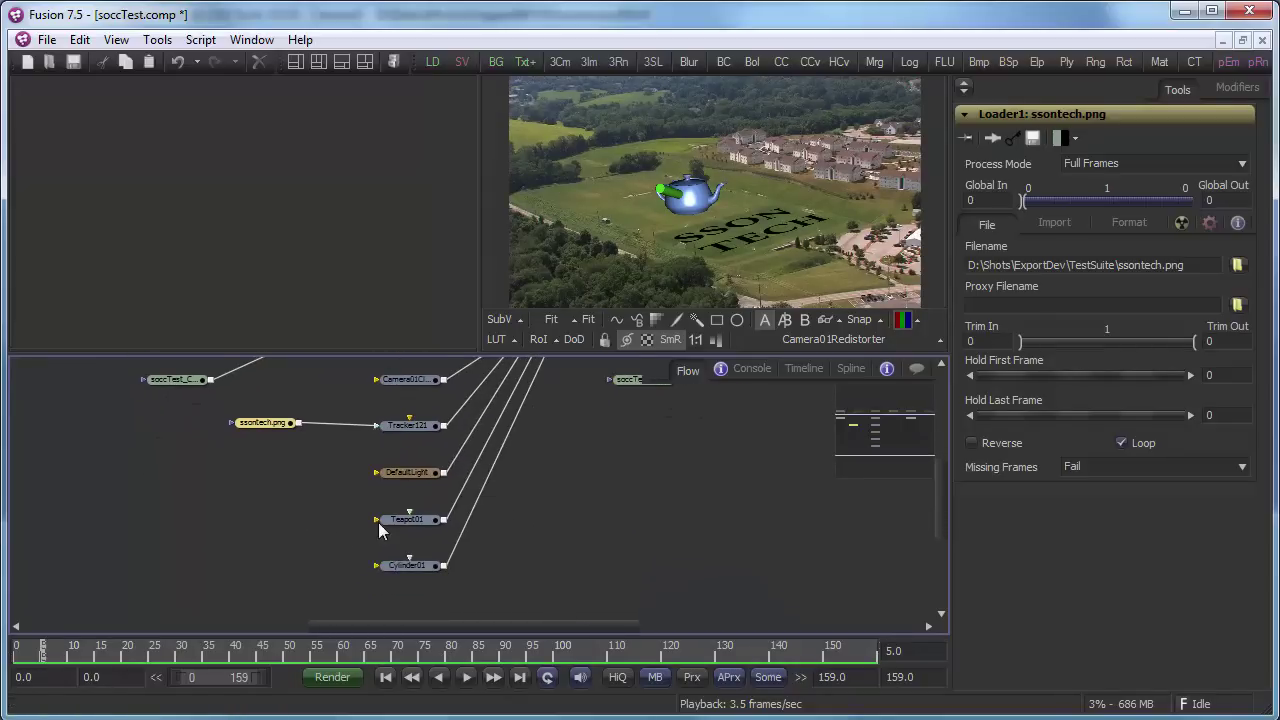
click(411, 527)
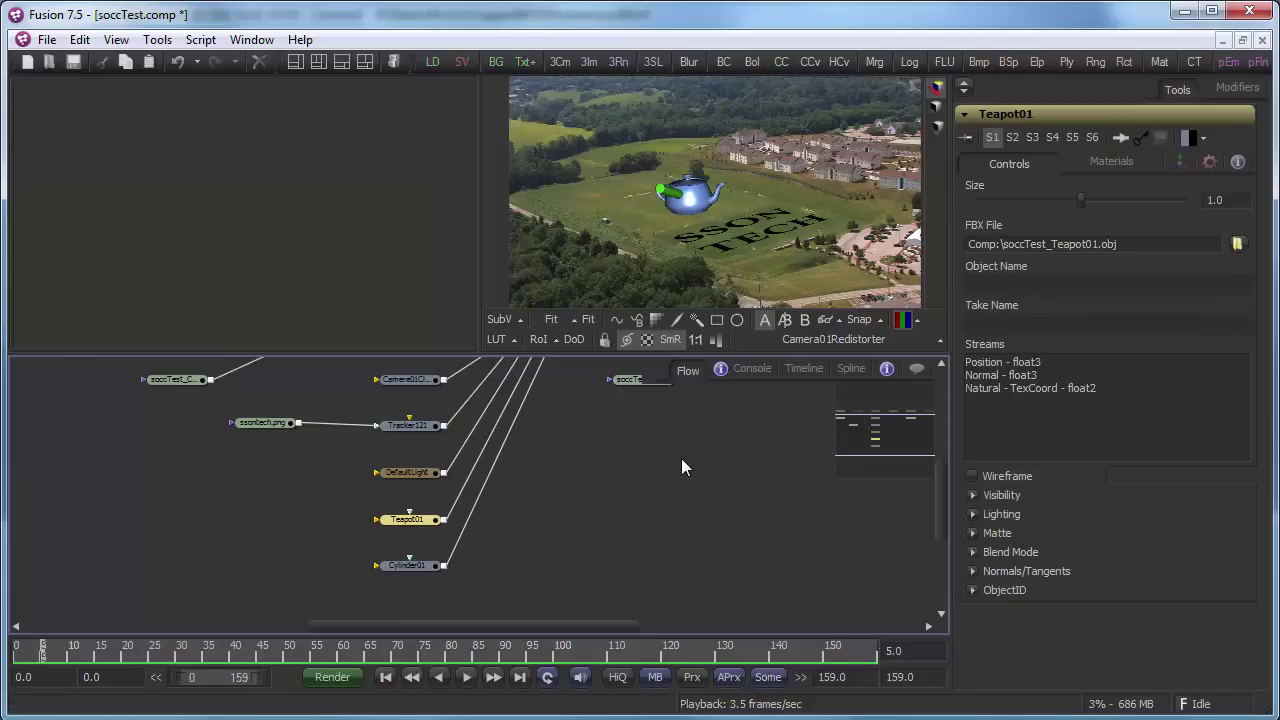
click(403, 566)
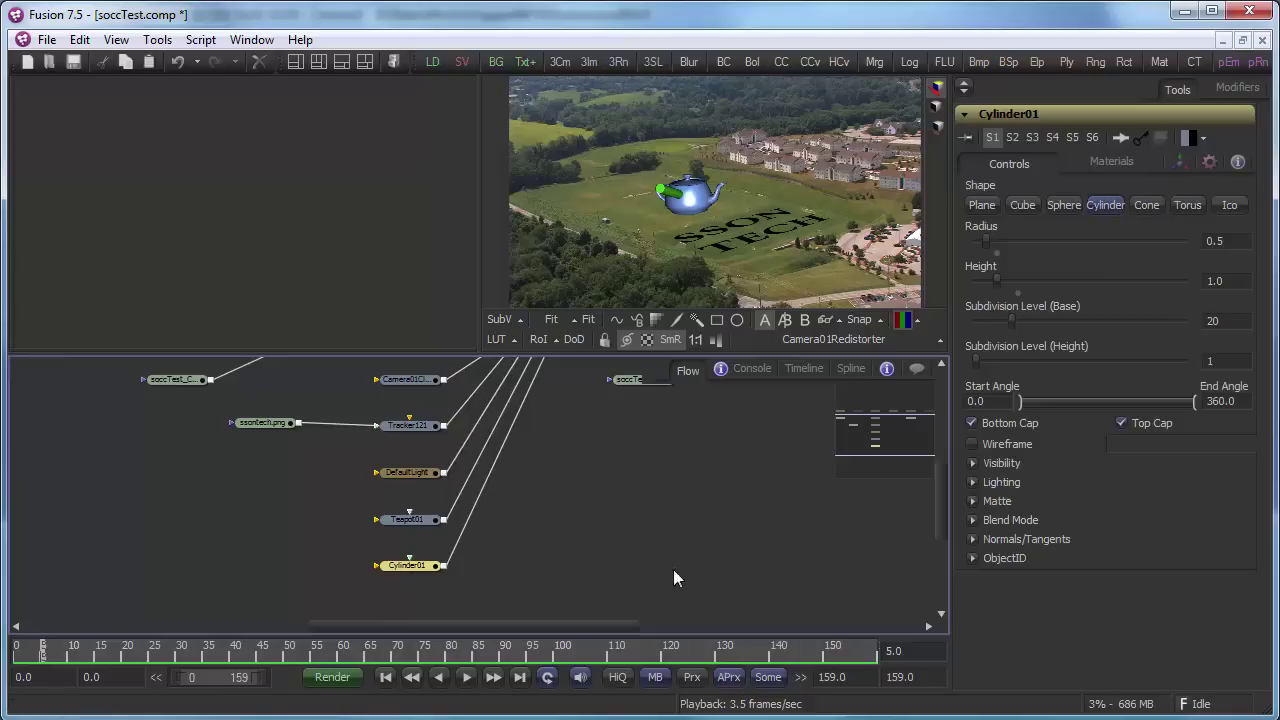
mouse_move(408, 572)
middle_drag(591, 511, 595, 573)
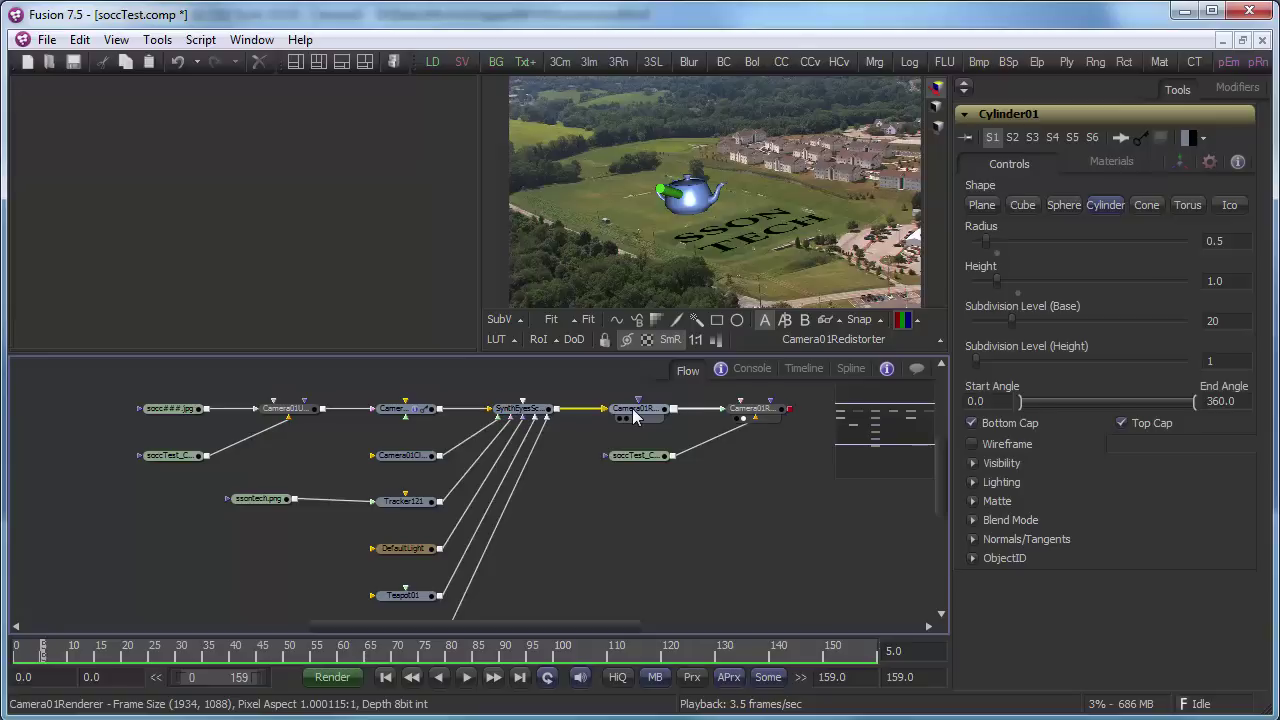
mouse_move(634, 417)
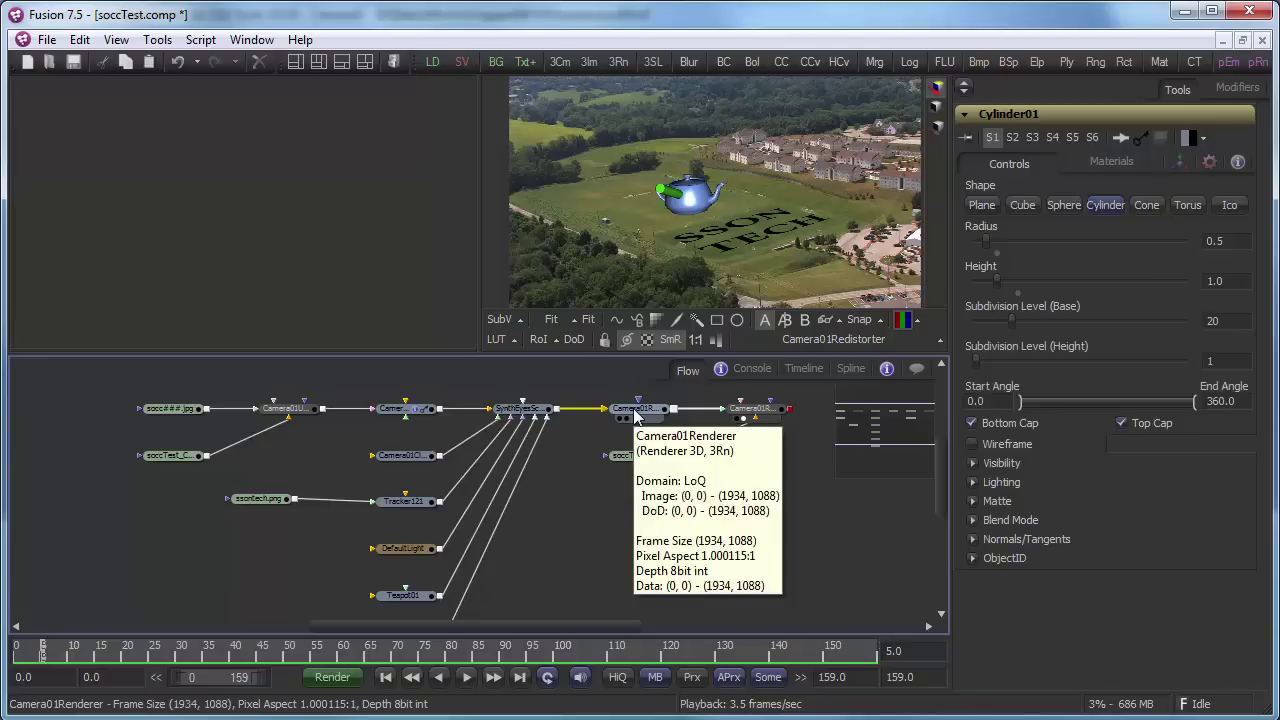
Display Camera01Renderer in the left viewer and orbit around the teapot.
click(634, 410)
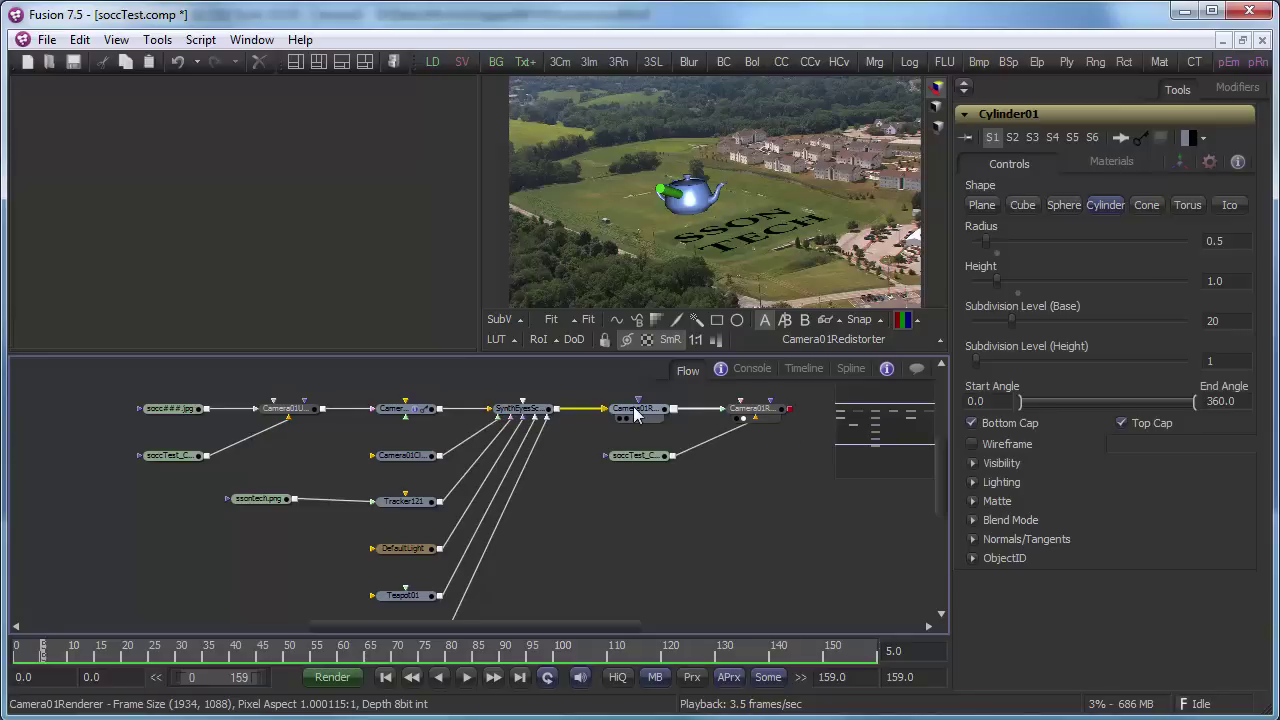
key(1)
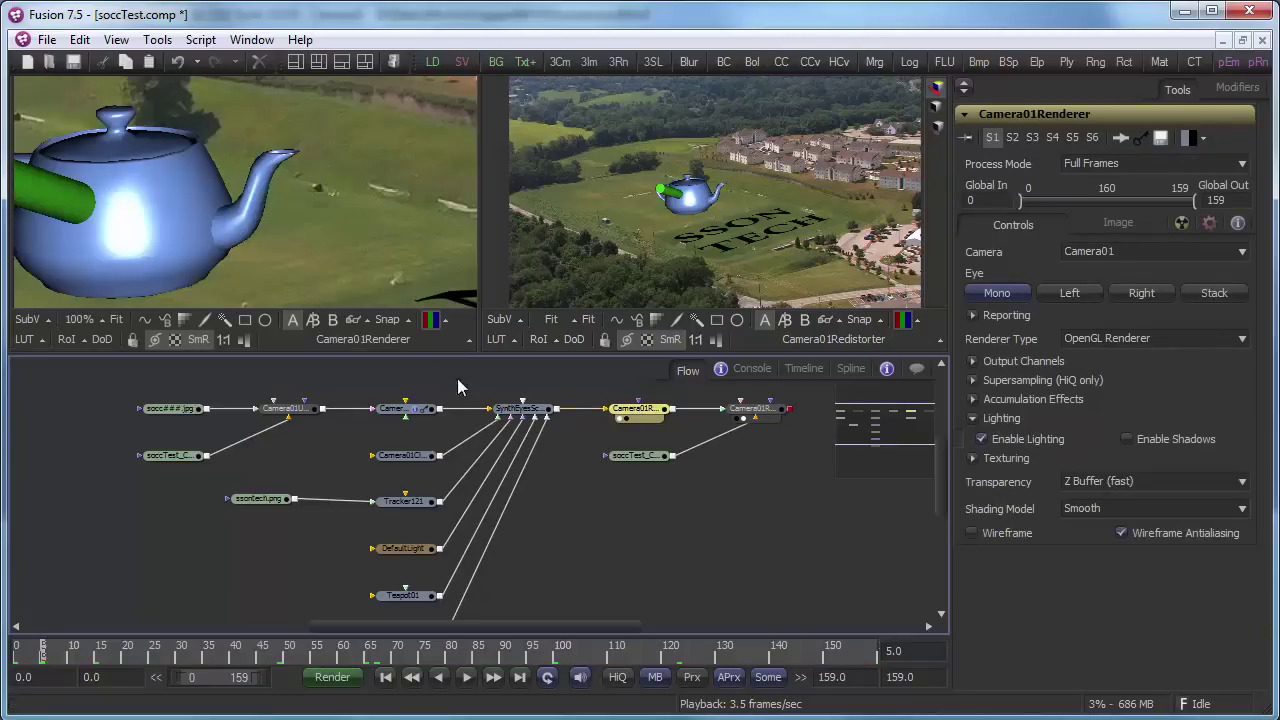
alt+middle_drag(205, 198, 254, 200)
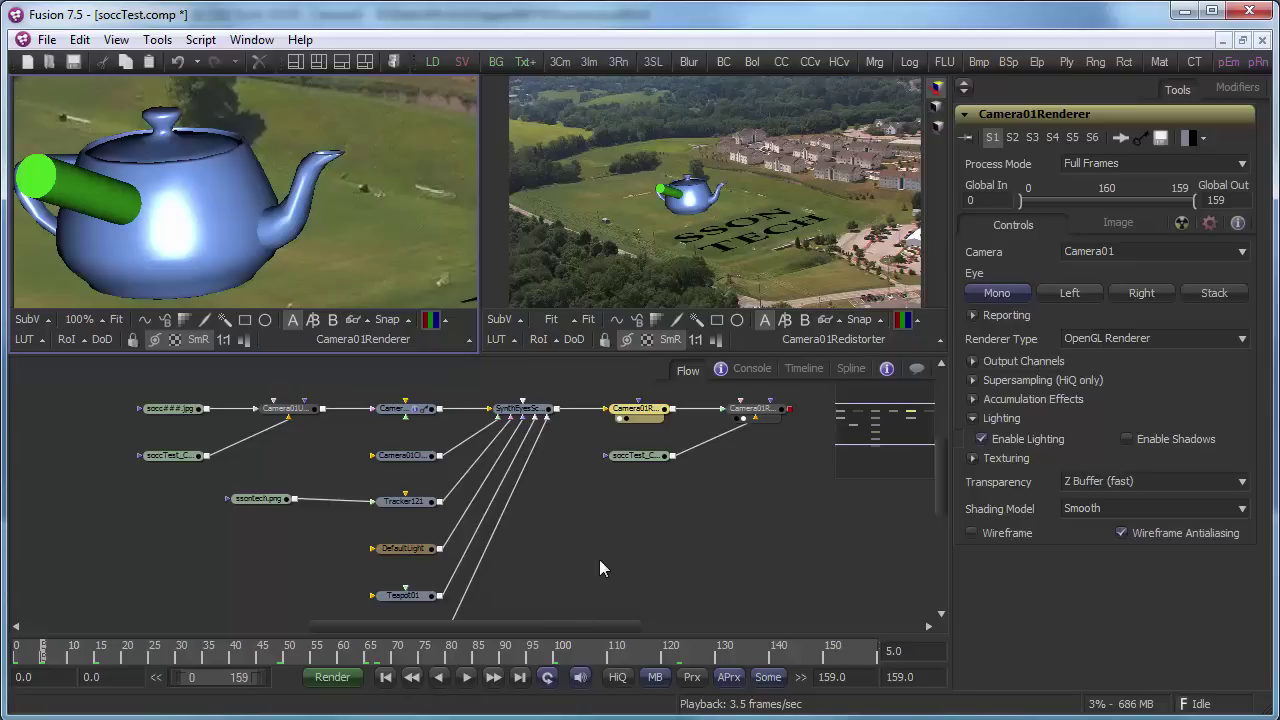
middle_drag(598, 563, 613, 582)
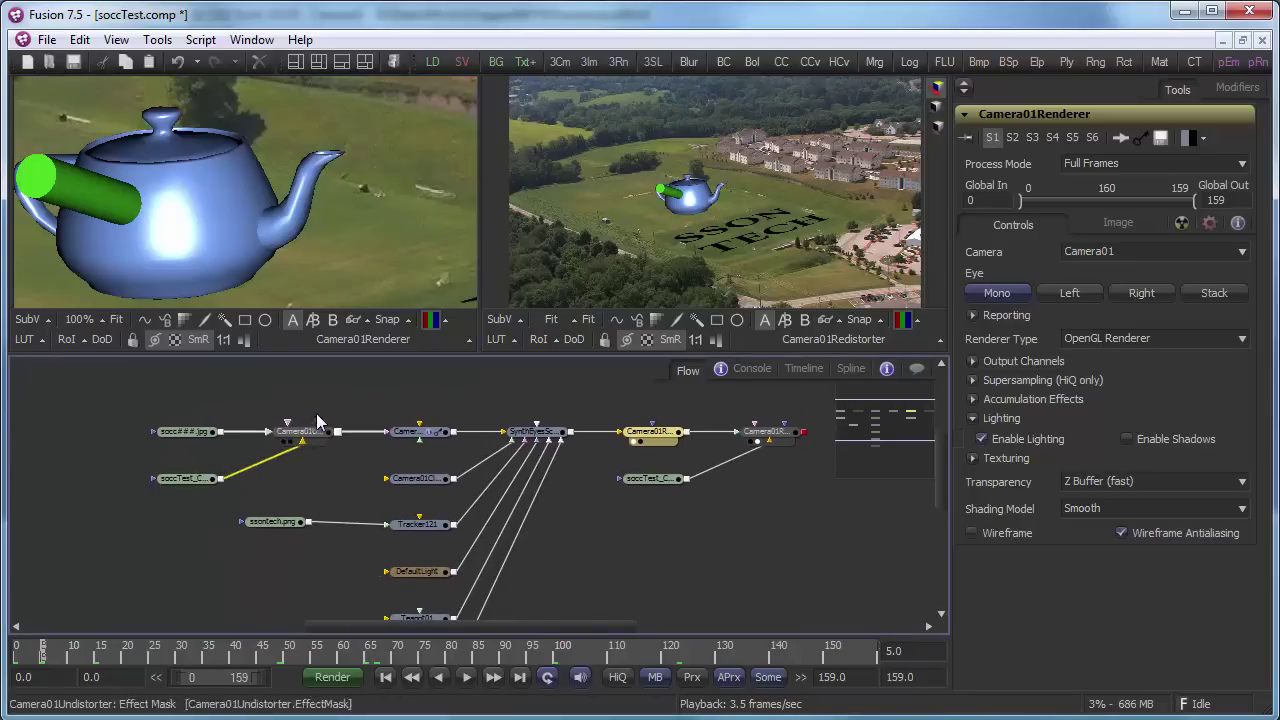
mouse_move(300, 440)
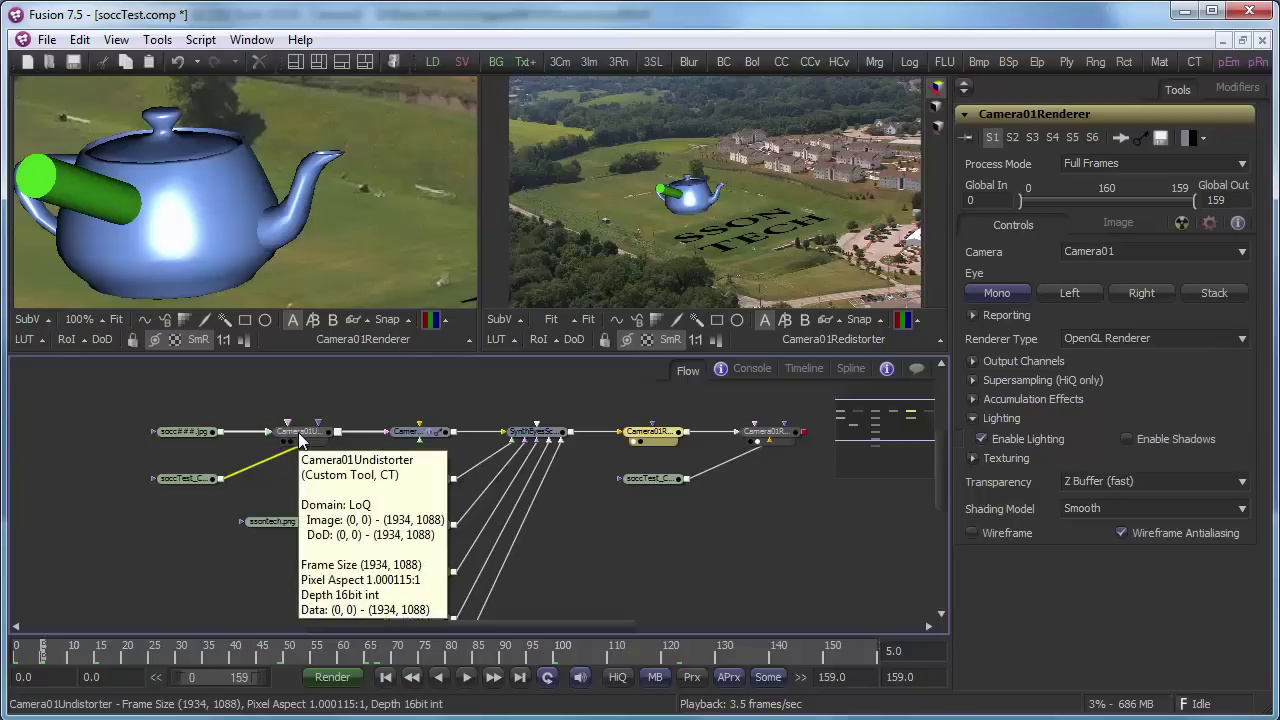
Show the socc###.jpg footage on the left and Camera01Undistorter's output on the right.
click(177, 434)
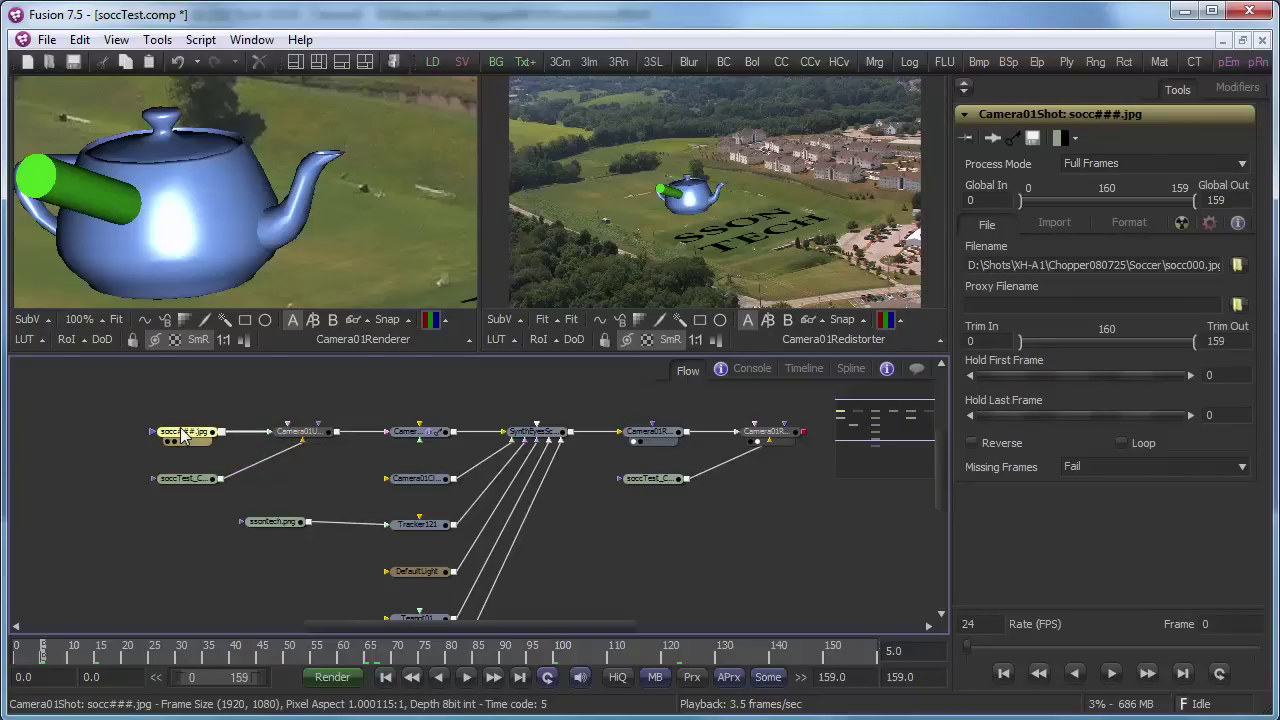
key(1)
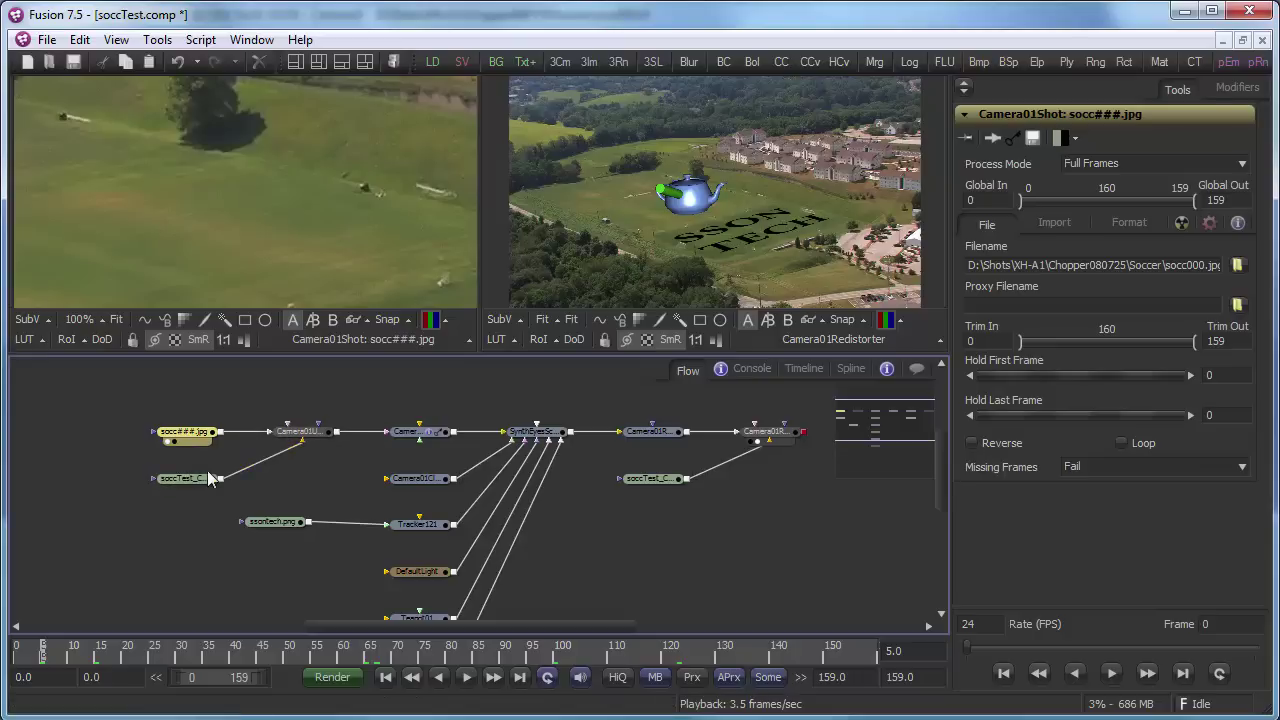
mouse_move(307, 440)
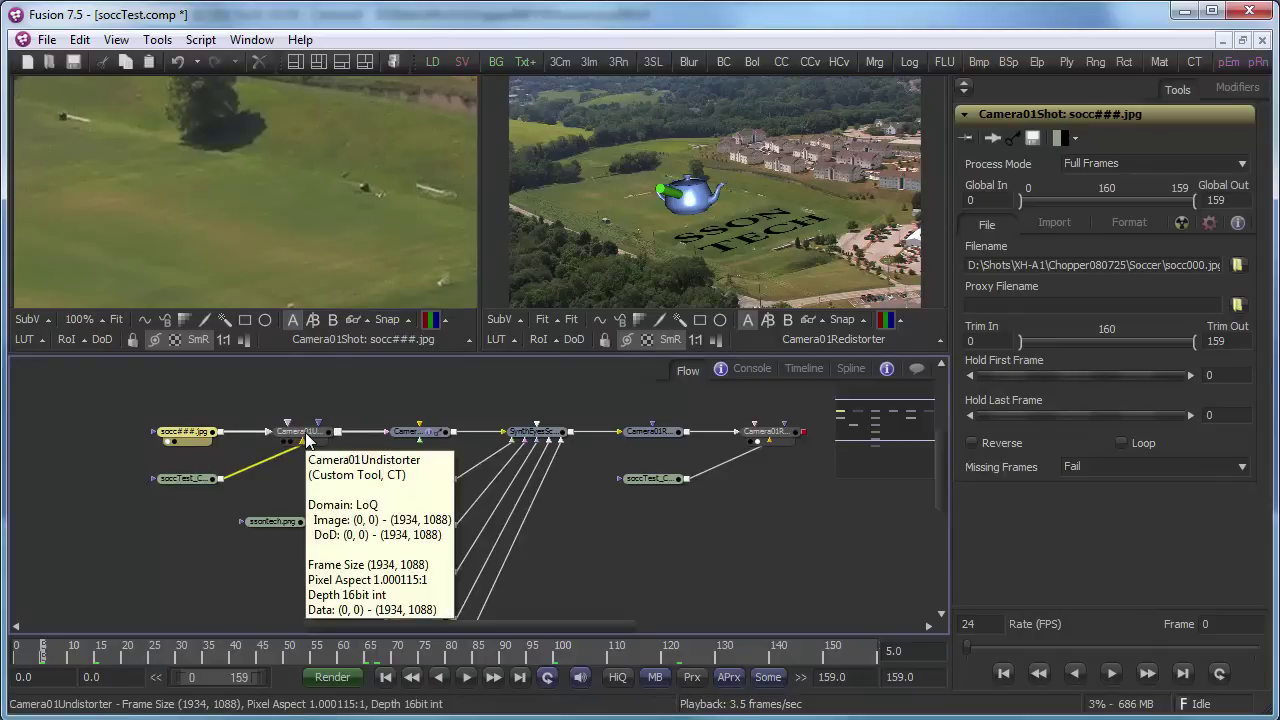
click(309, 437)
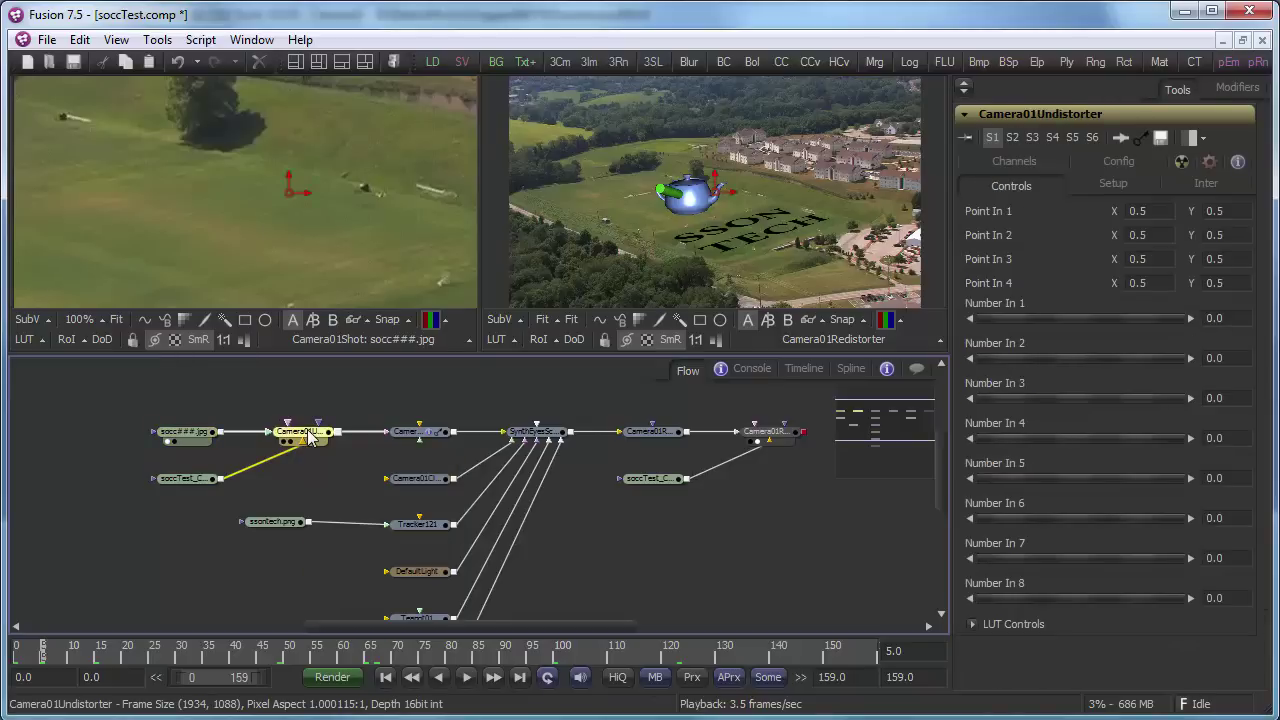
key(2)
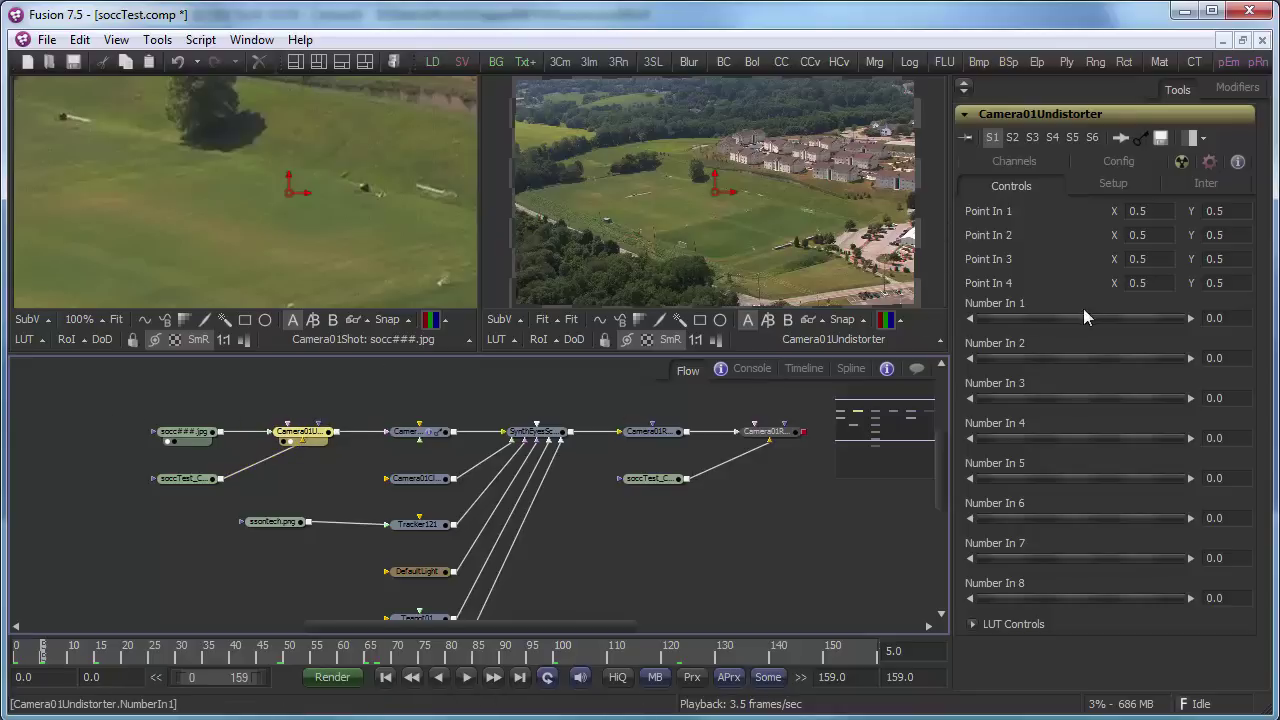
Review the undistorter's Inter and Channels tabs, then show the undistort map on the left.
click(1192, 187)
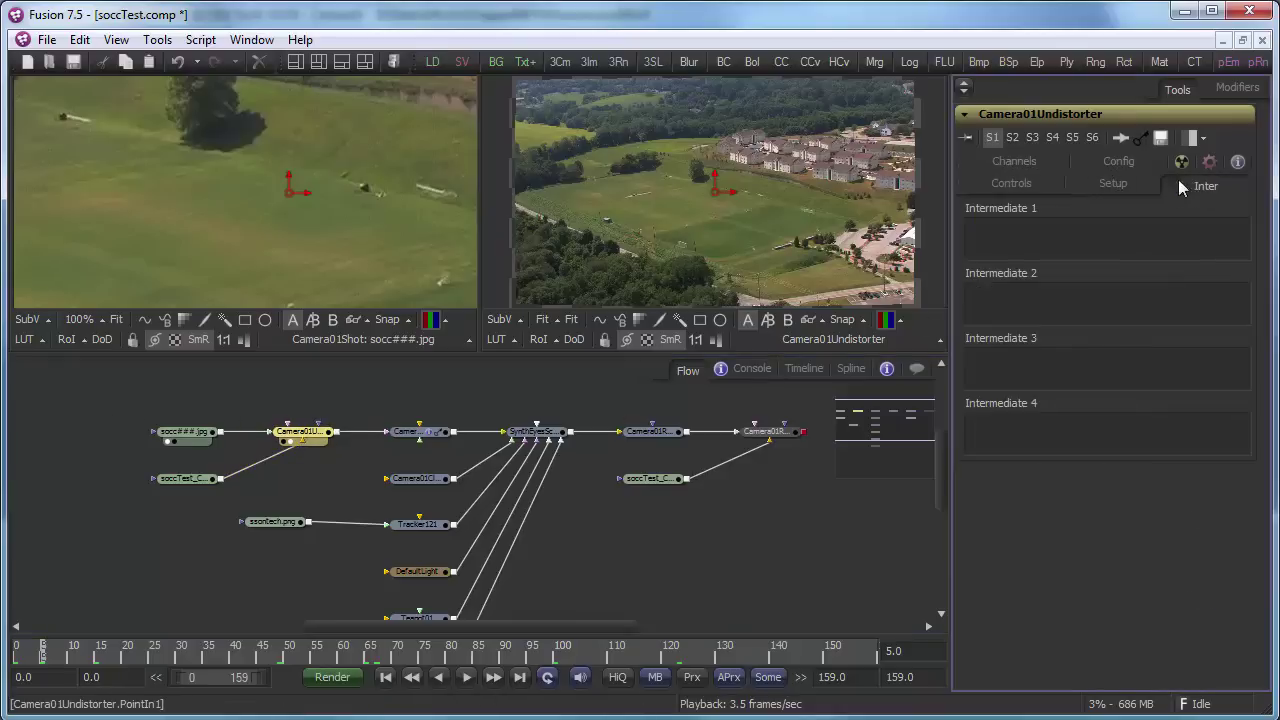
click(1028, 165)
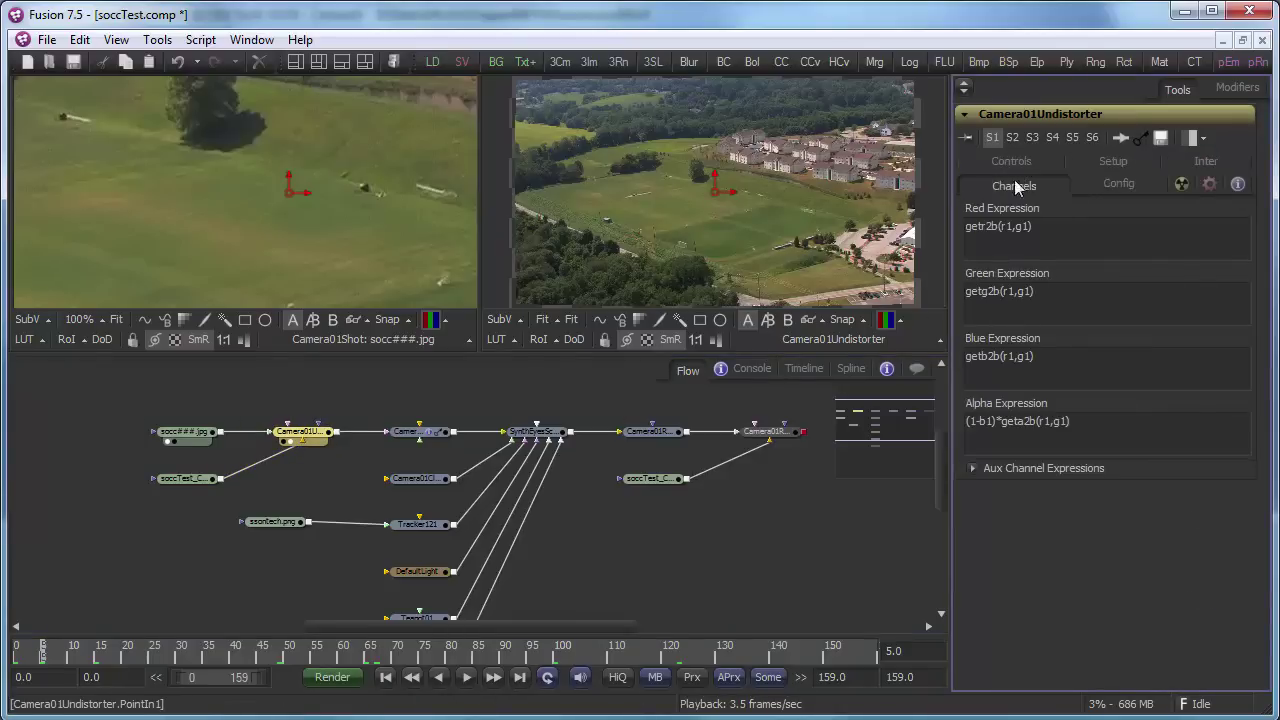
click(185, 481)
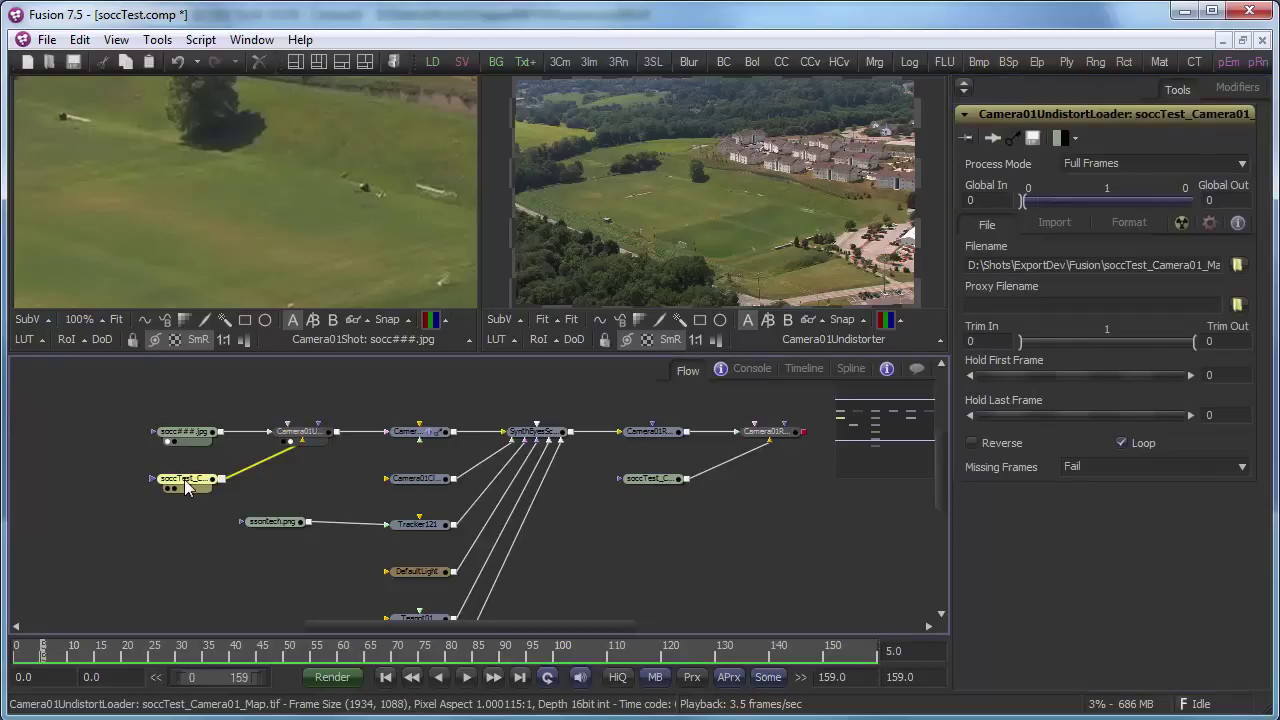
key(1)
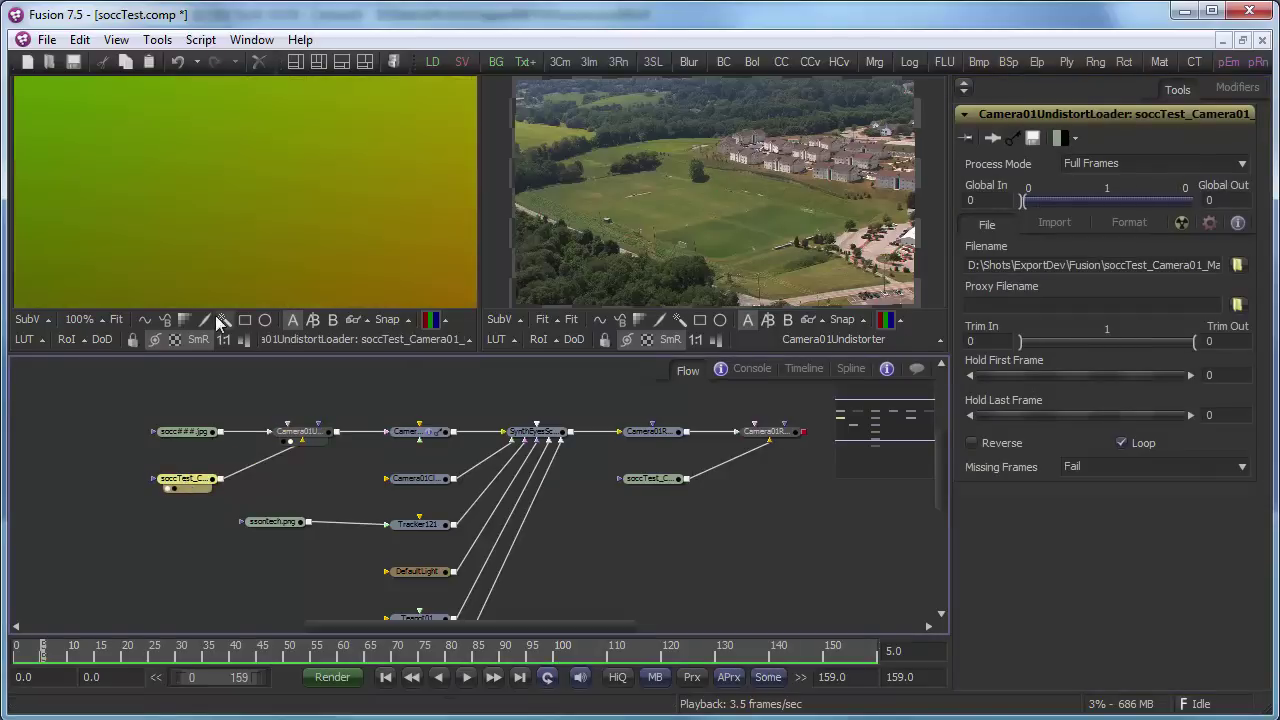
Fit the map in the left viewer and show Camera01Renderer in viewer 2.
click(115, 321)
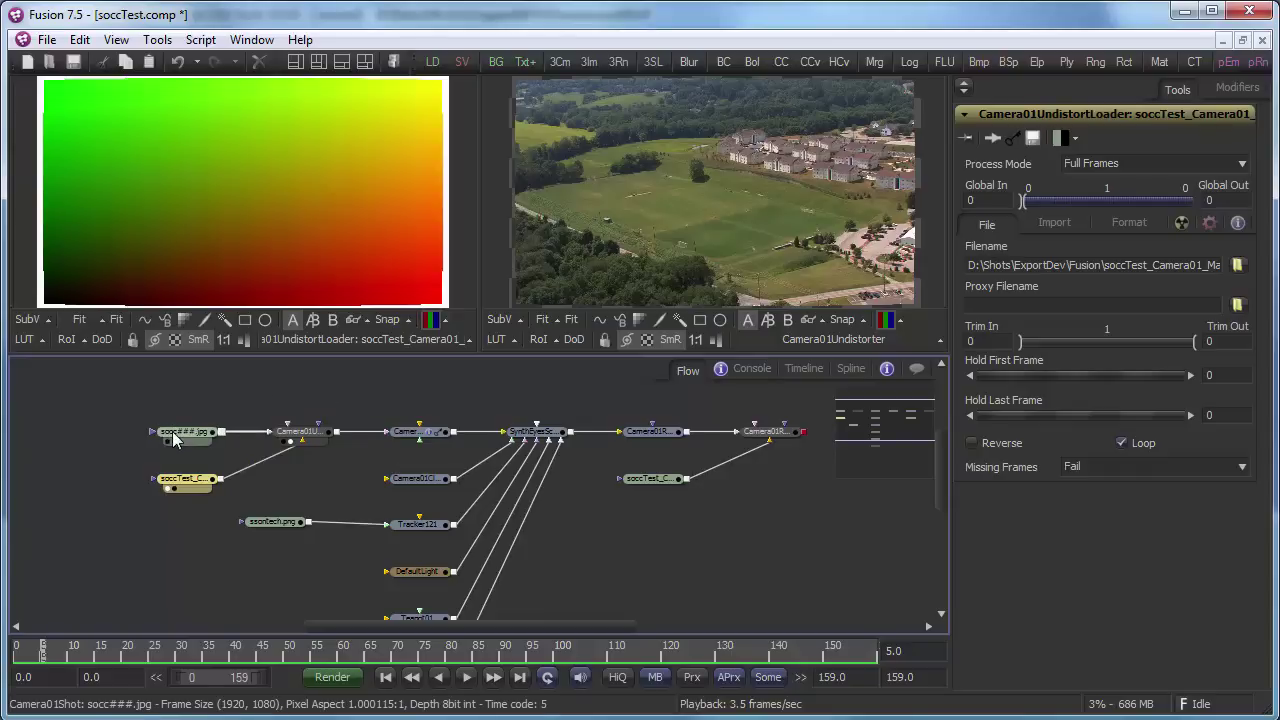
mouse_move(303, 438)
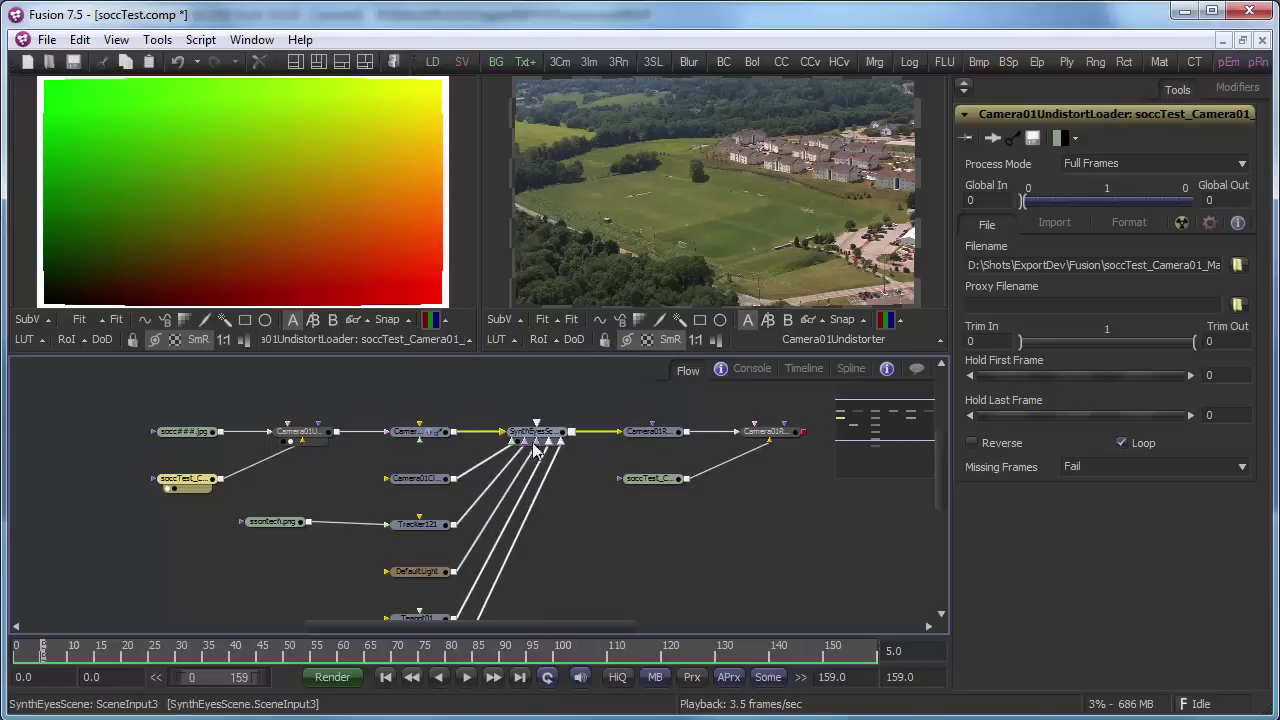
click(649, 434)
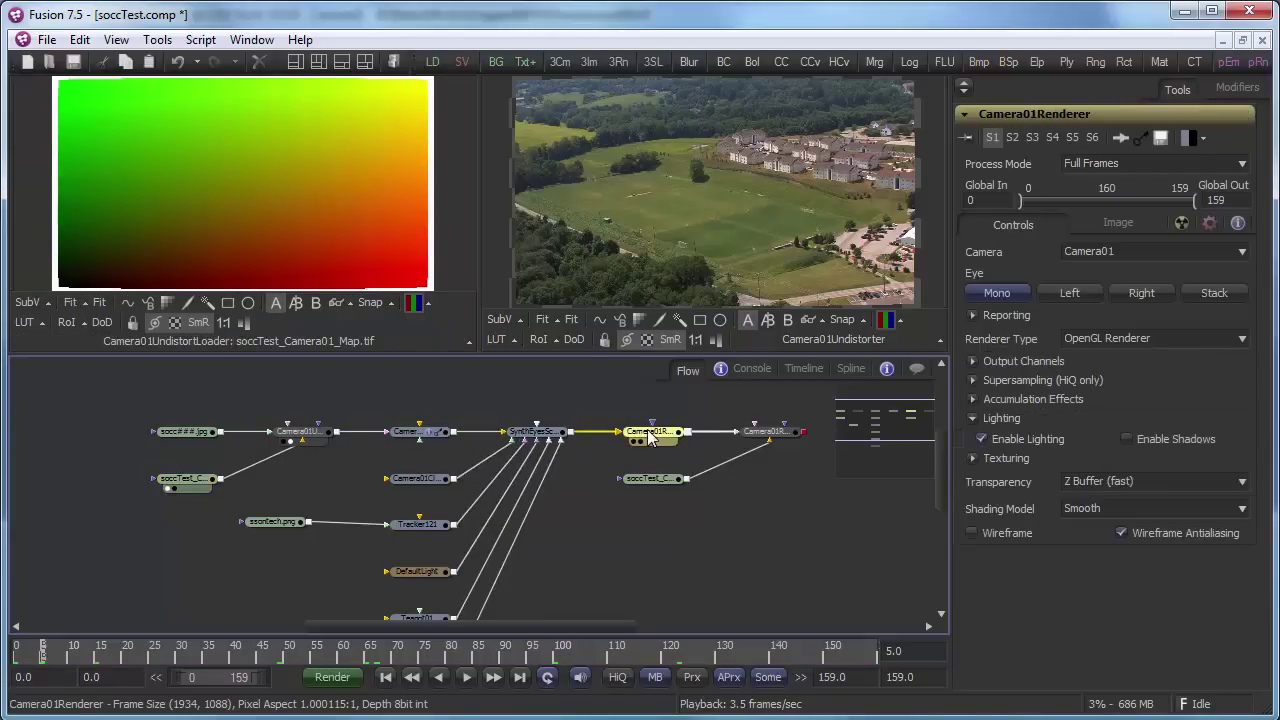
click(641, 441)
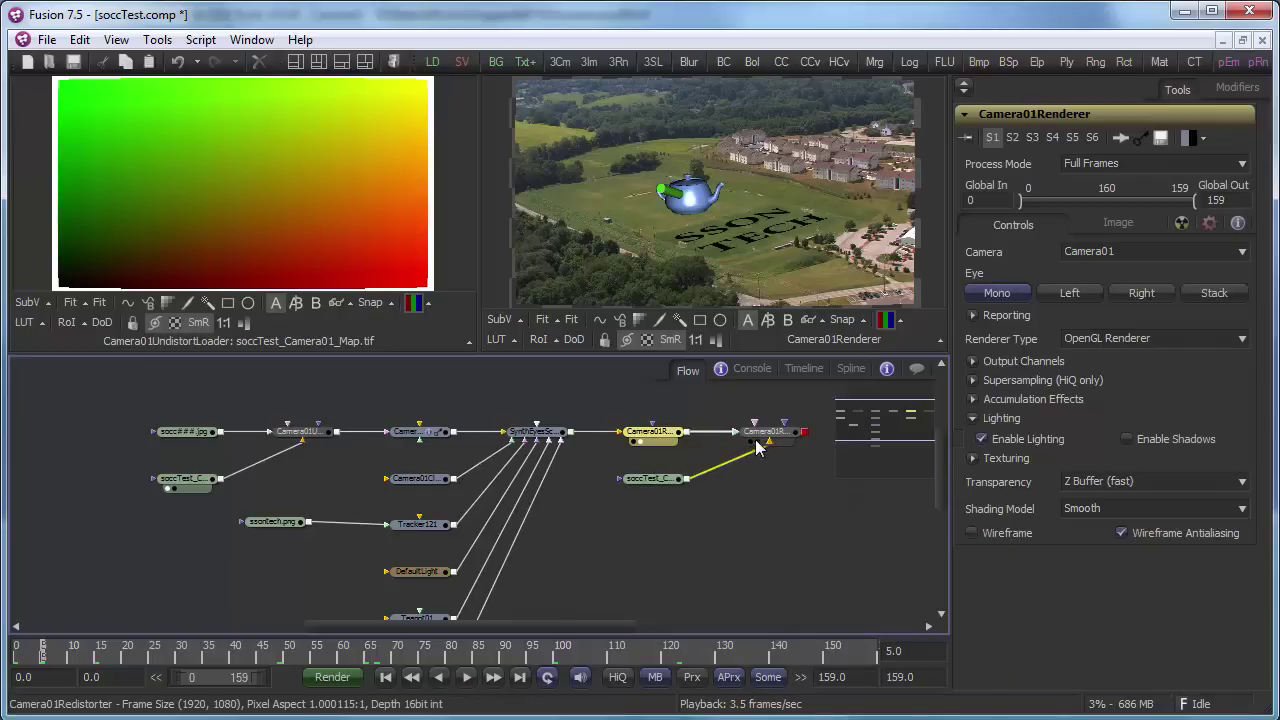
Show Camera01RedistortLoader's map in the left viewer and select Camera01Redistorter.
click(645, 481)
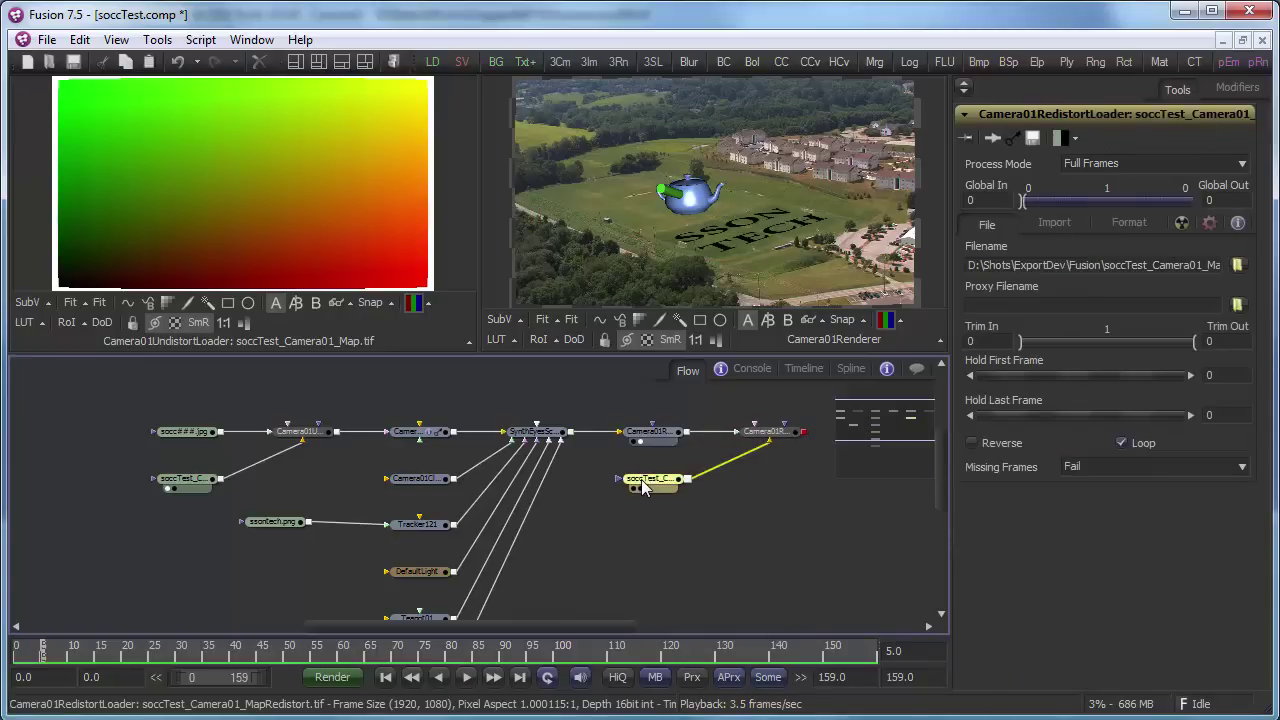
key(1)
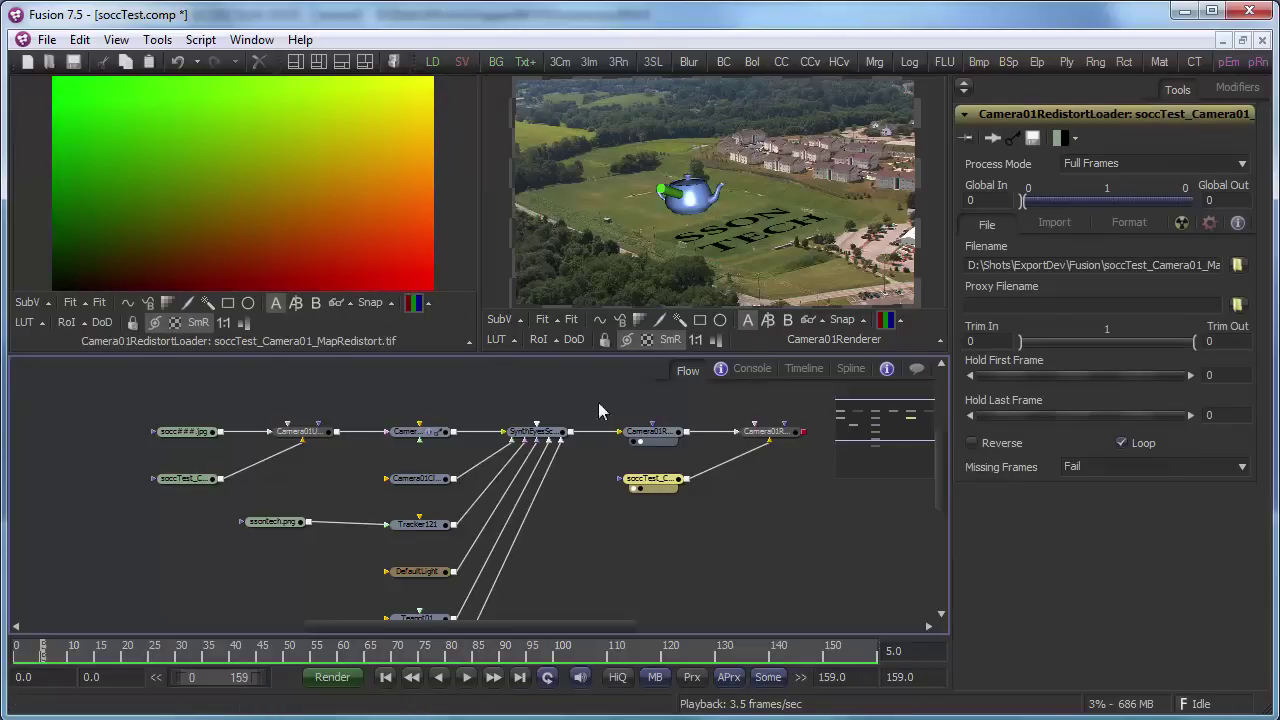
mouse_move(655, 437)
click(768, 432)
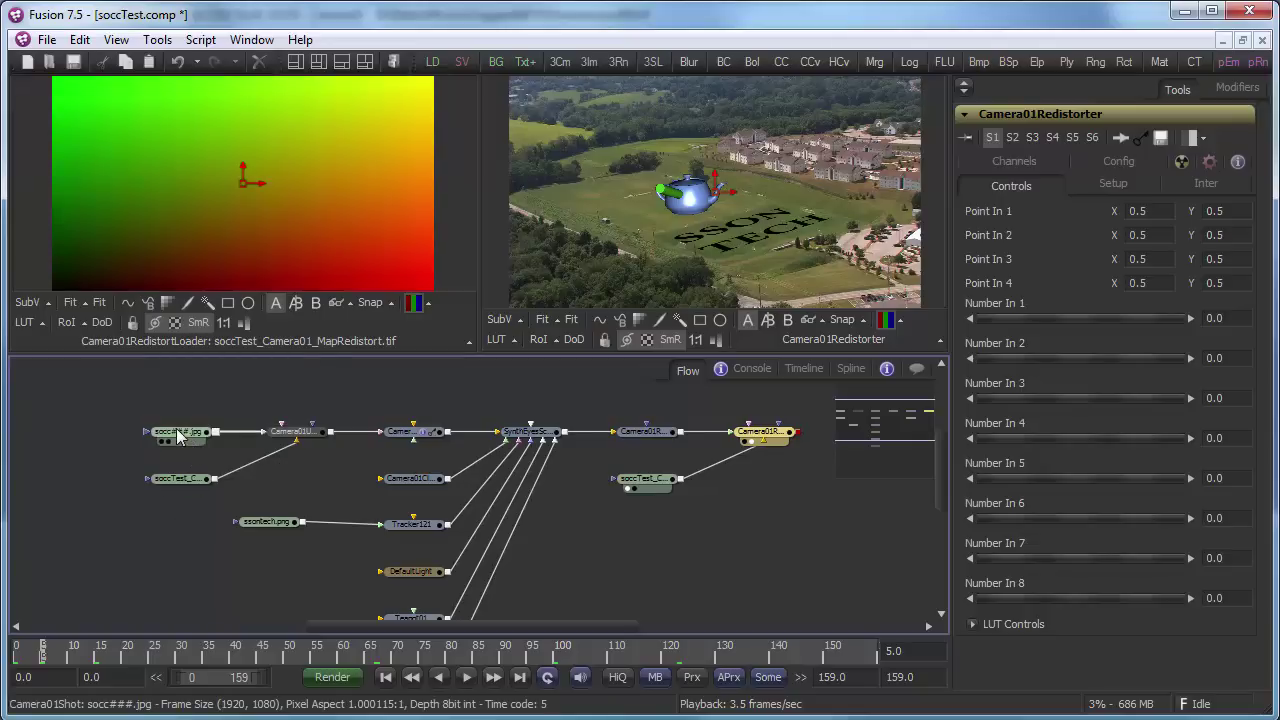
mouse_move(179, 432)
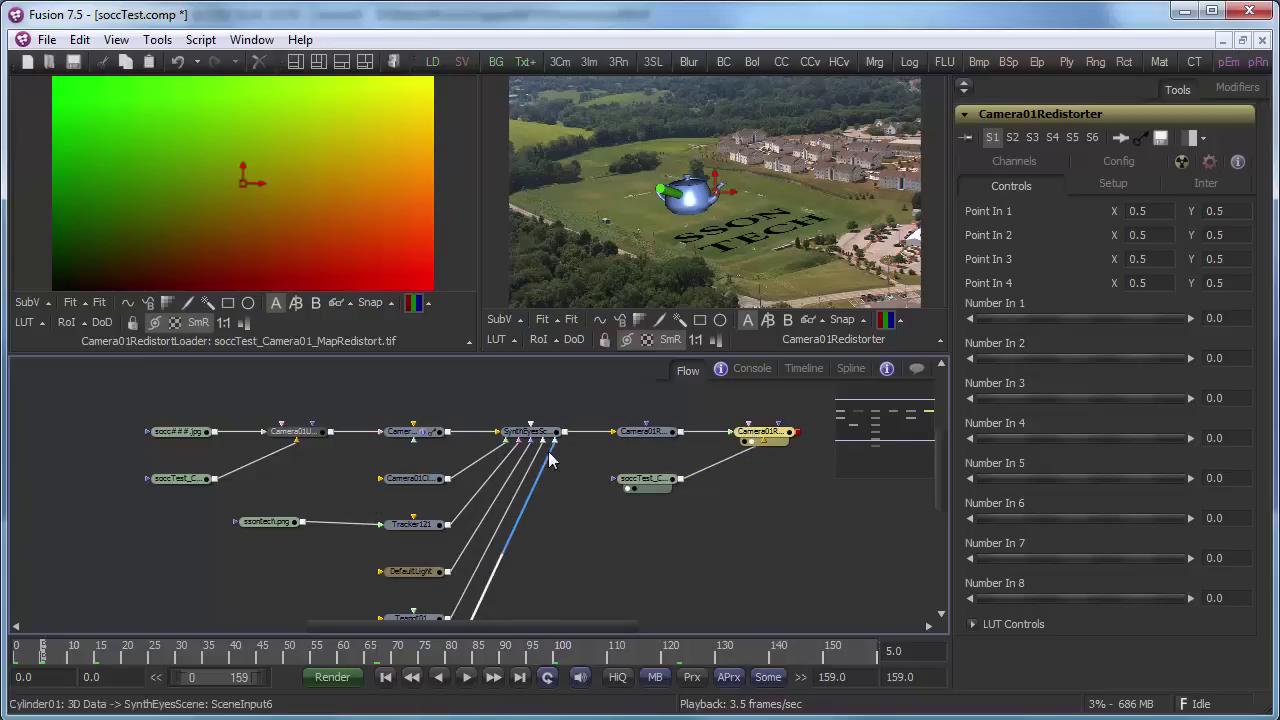
middle_drag(555, 460, 520, 451)
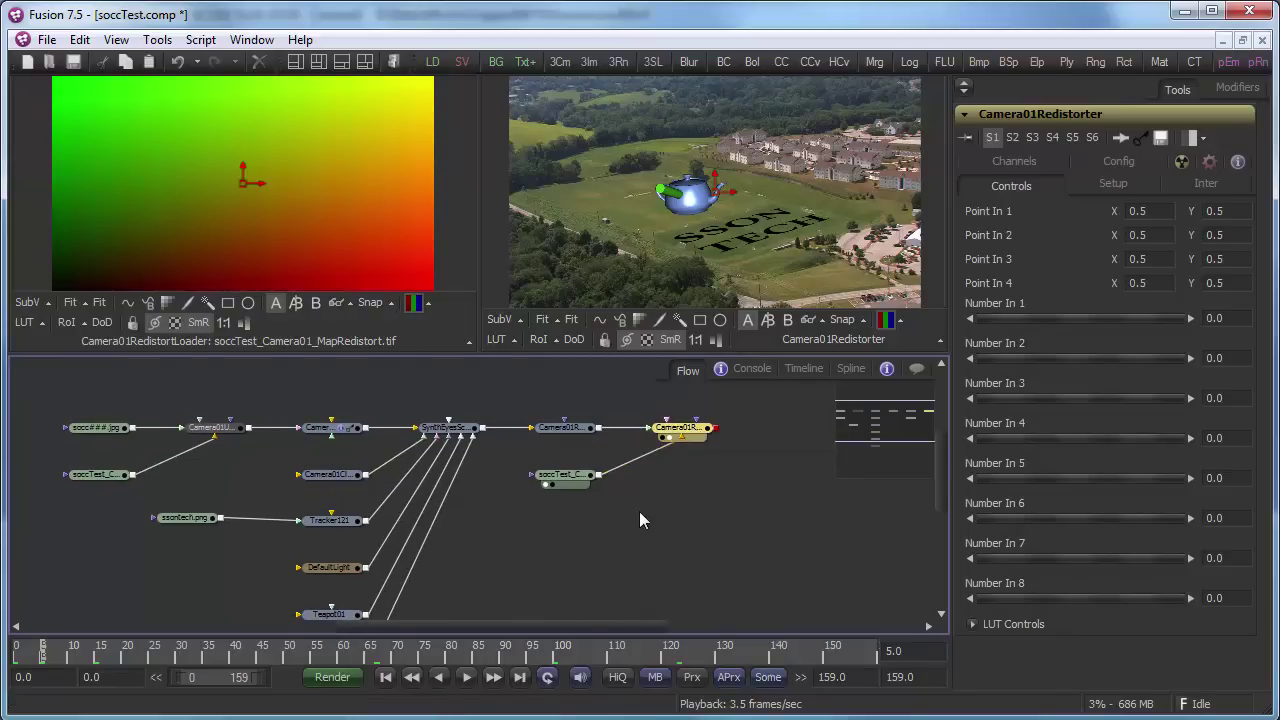
middle_drag(701, 500, 708, 525)
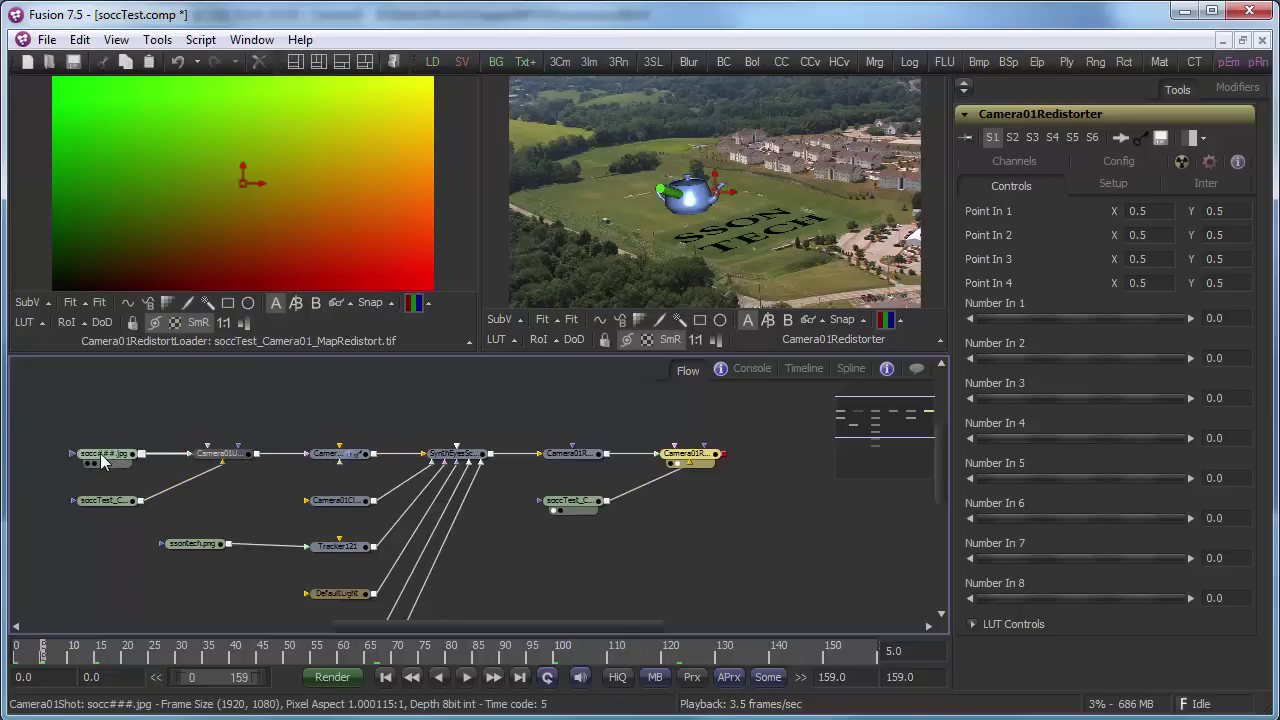
mouse_move(104, 457)
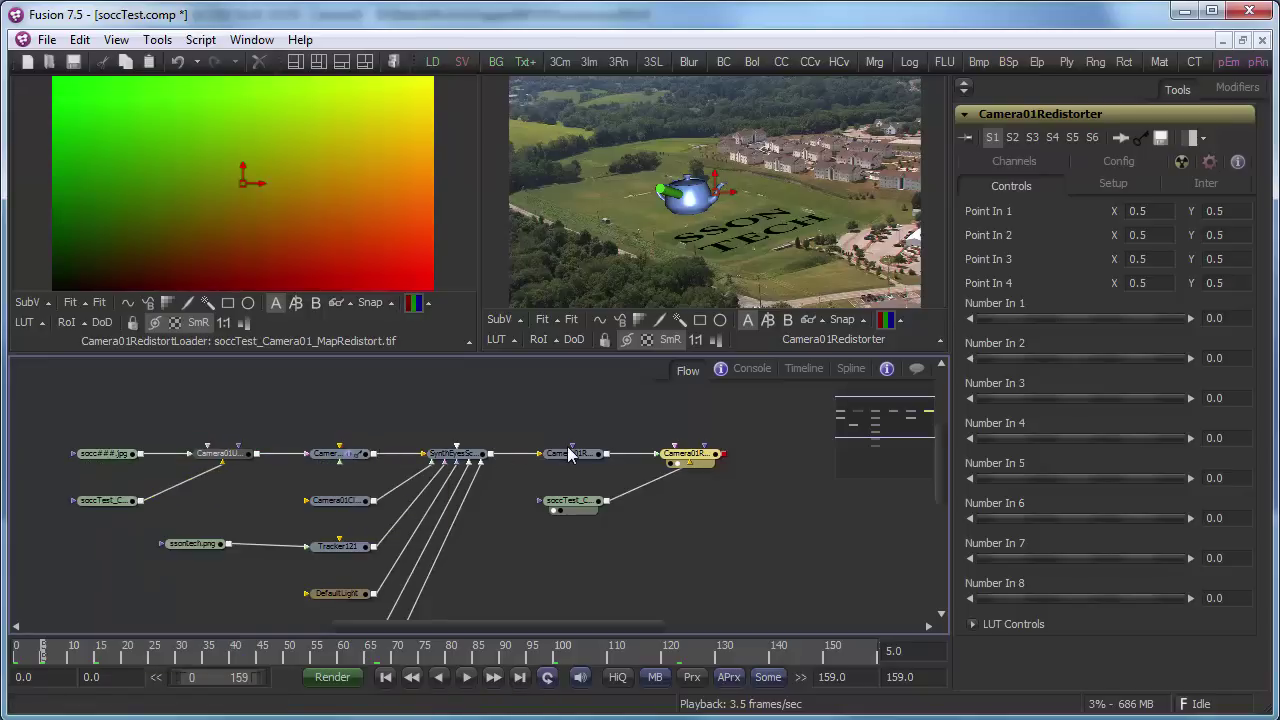
Add a Merge1 node after Camera01Redistorter, wired as its foreground.
mouse_move(698, 458)
middle_drag(582, 570, 539, 565)
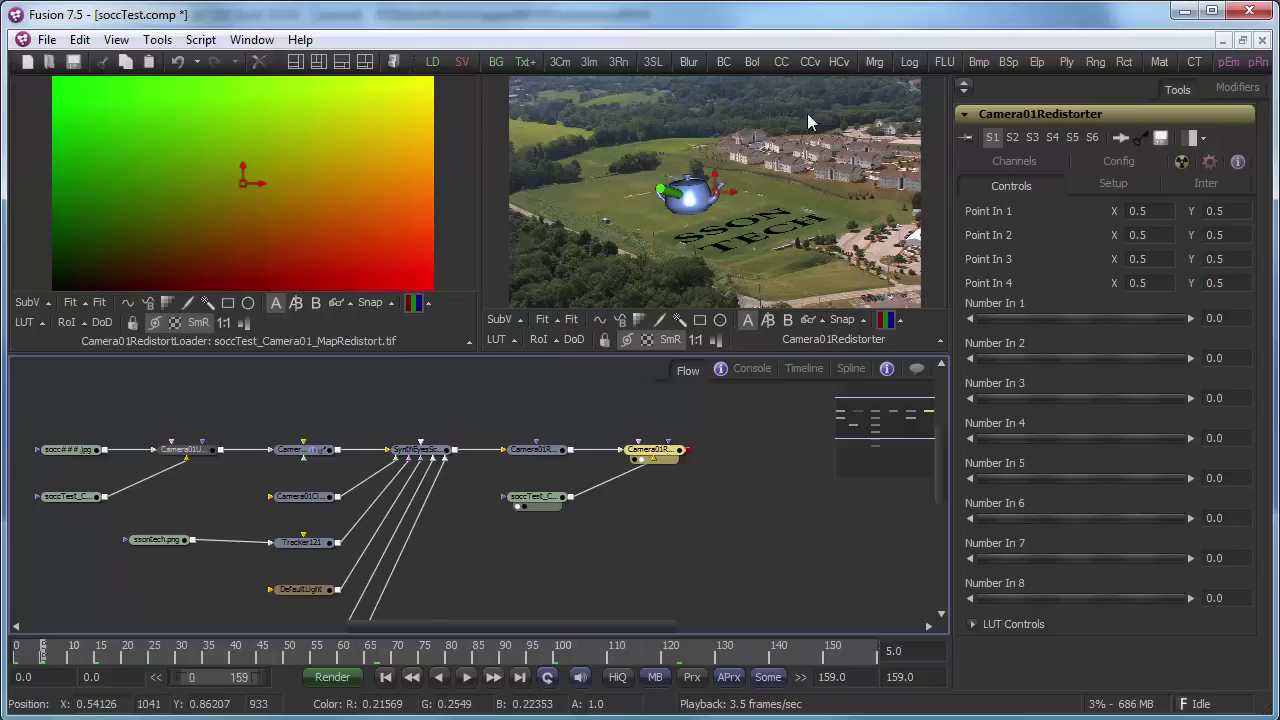
click(873, 62)
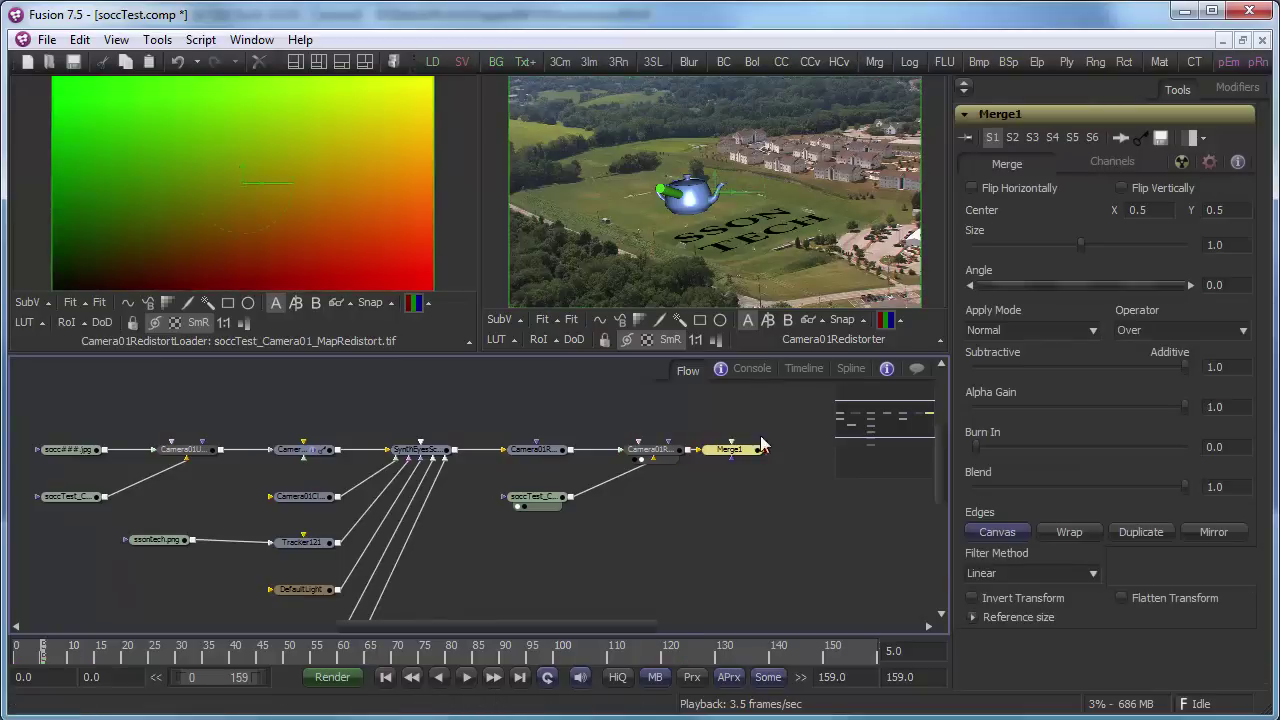
drag(733, 452, 773, 420)
drag(717, 453, 768, 433)
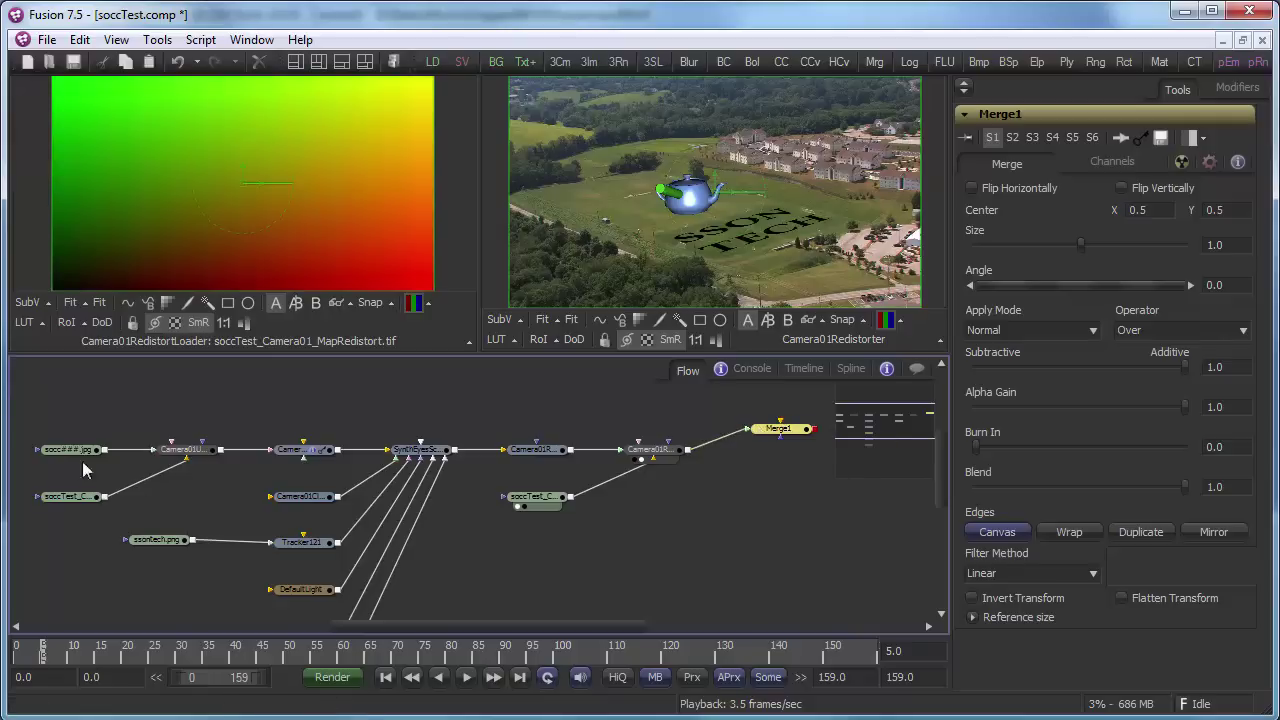
Raise the socc###.jpg loader and connect it to Merge1's Background input.
drag(68, 455, 62, 421)
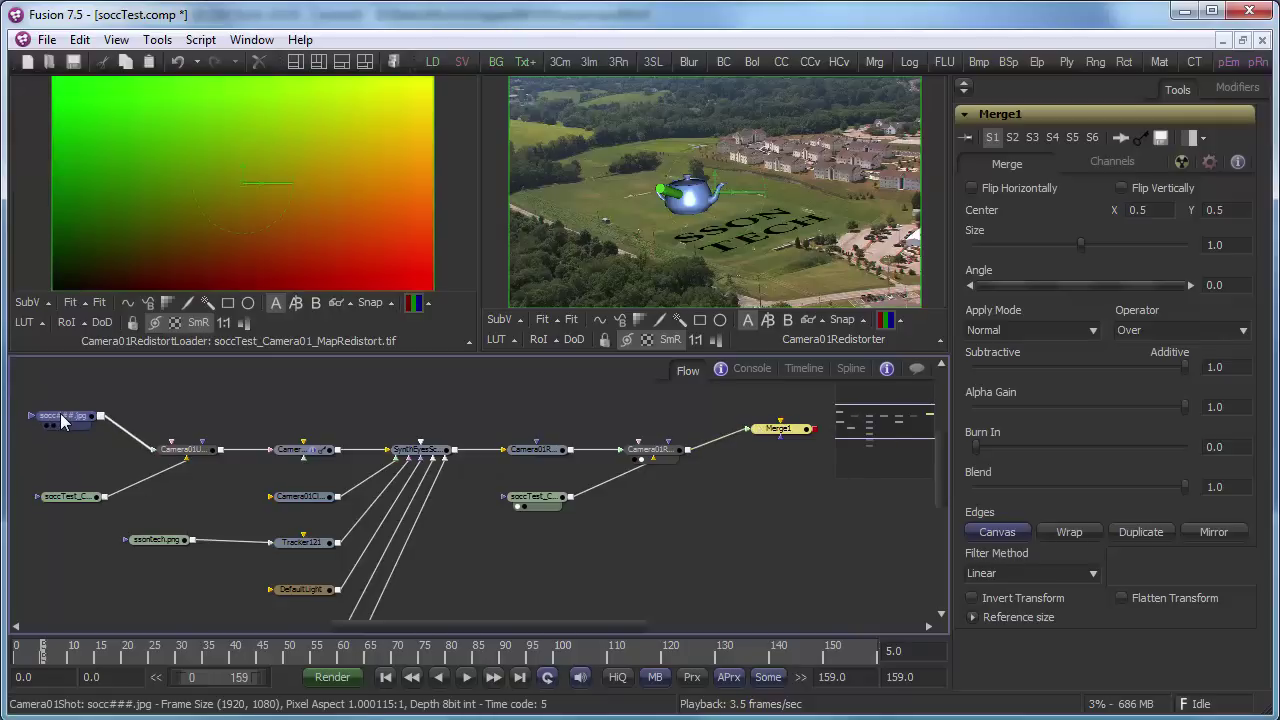
click(62, 421)
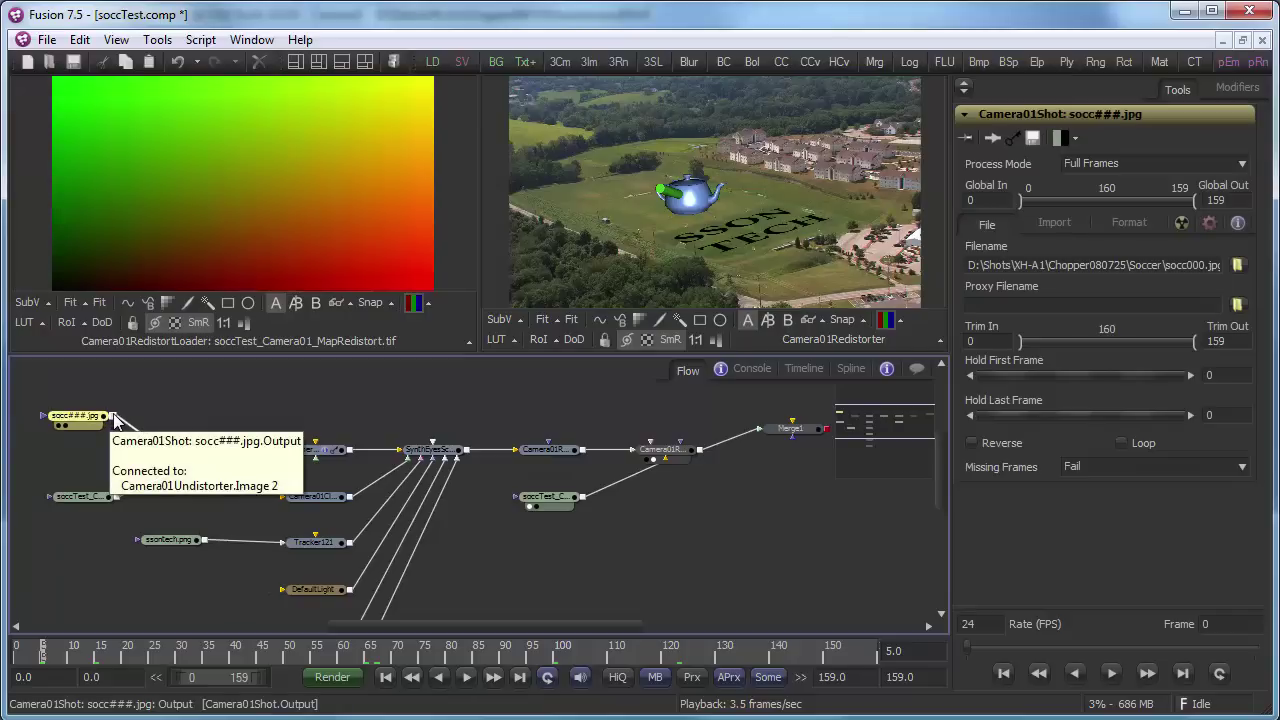
drag(113, 418, 795, 430)
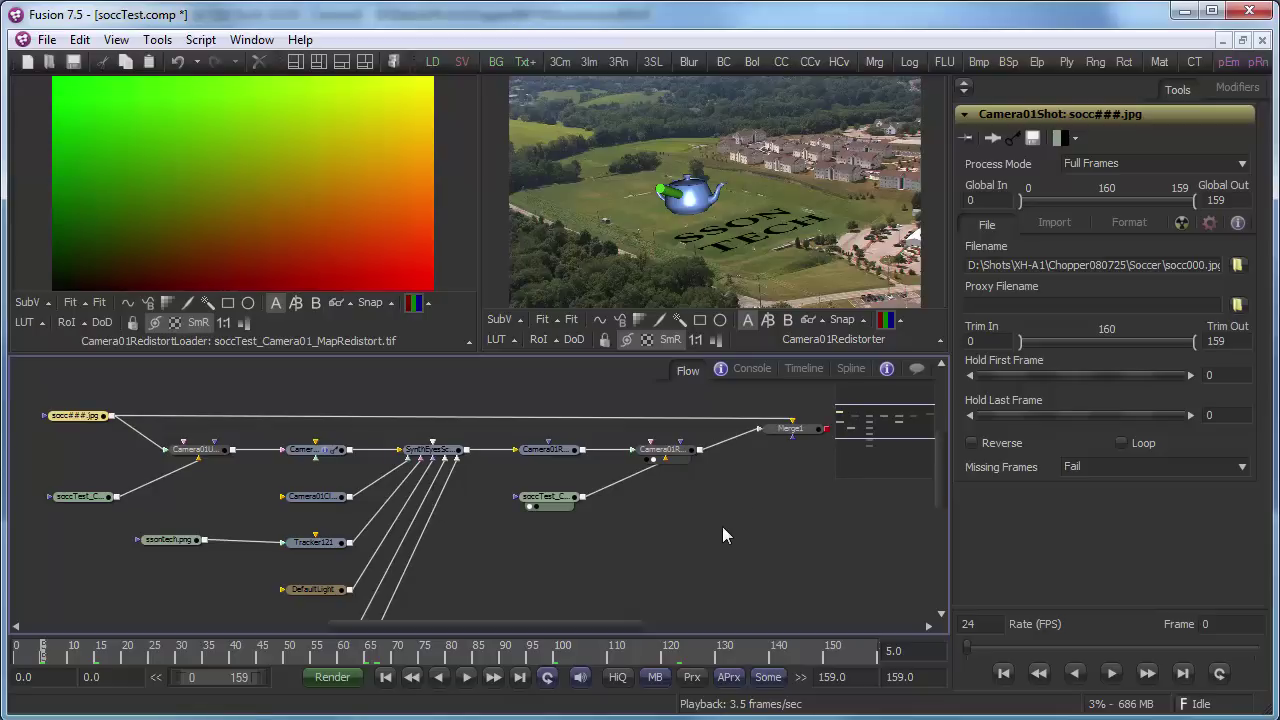
middle_drag(715, 528, 684, 542)
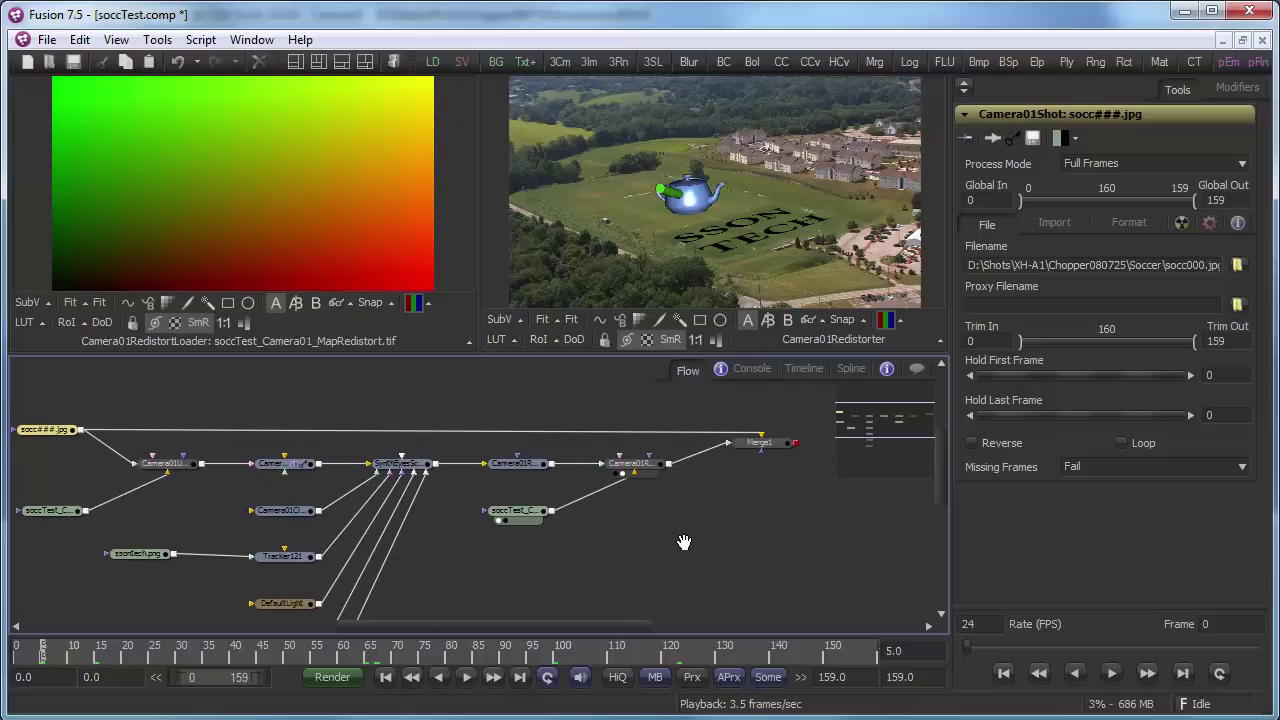
Display Merge1, then Camera01Redistorter, in the right viewer.
click(747, 451)
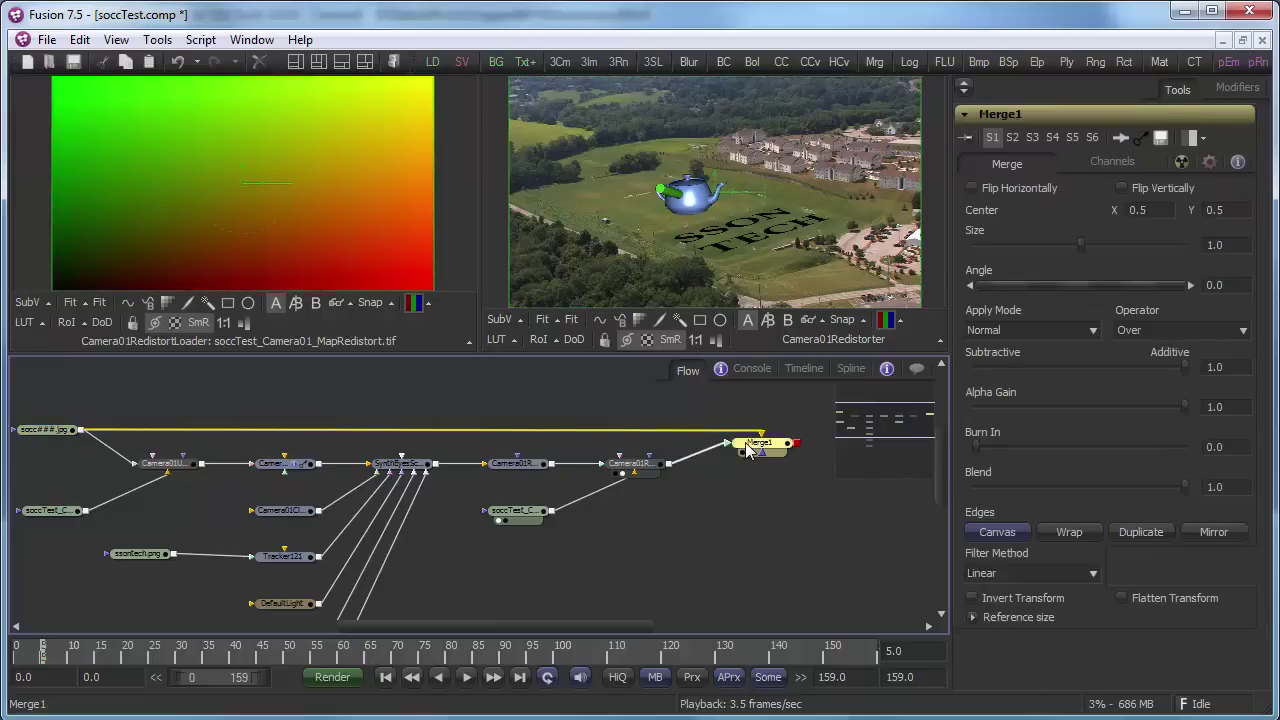
key(2)
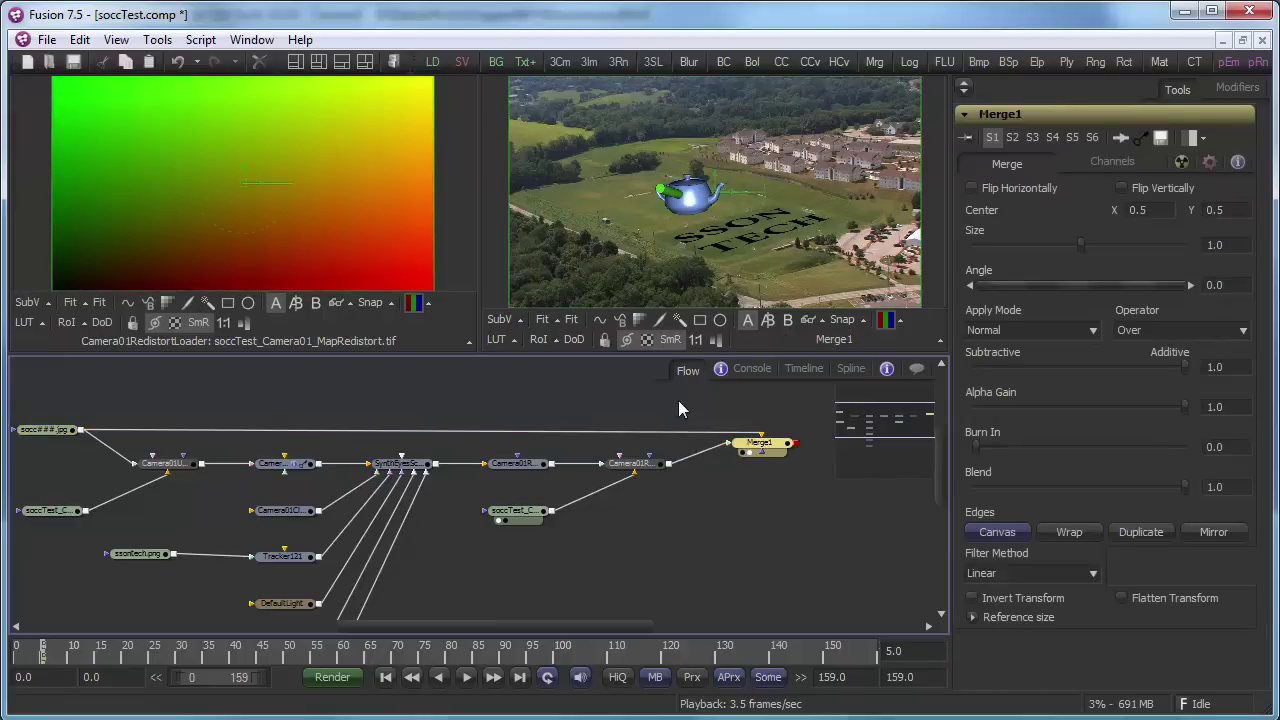
click(635, 466)
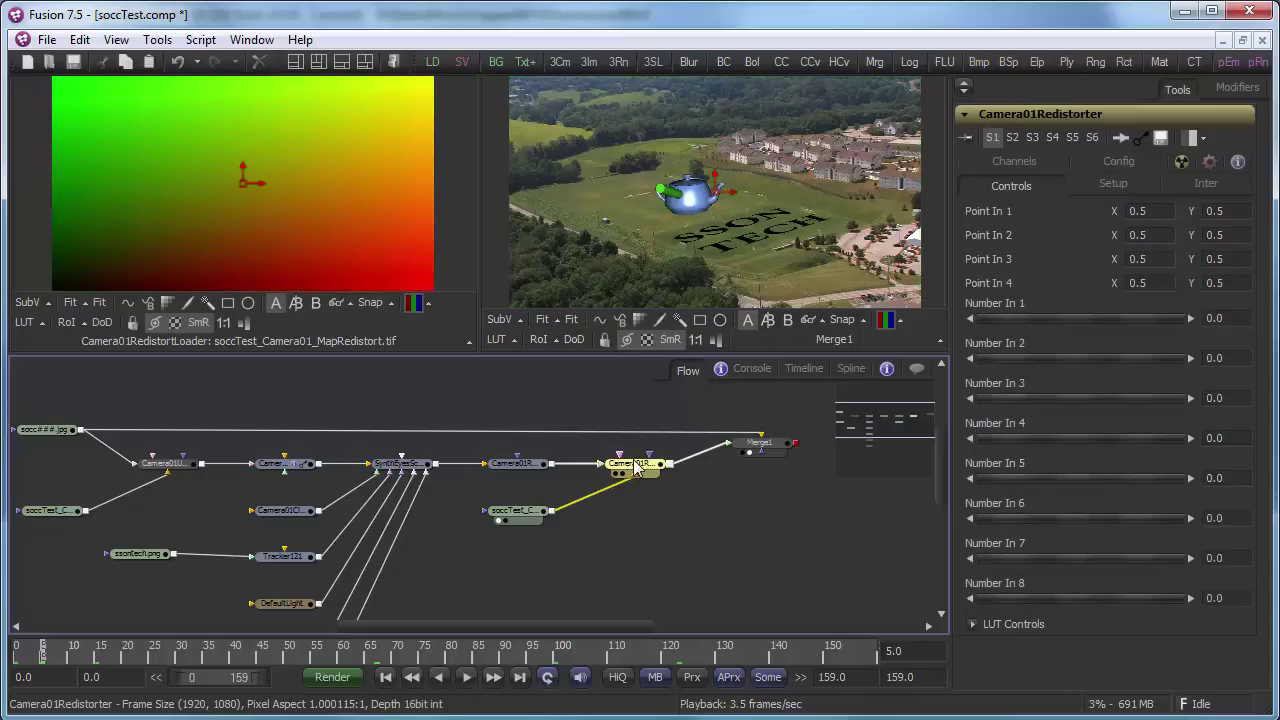
key(2)
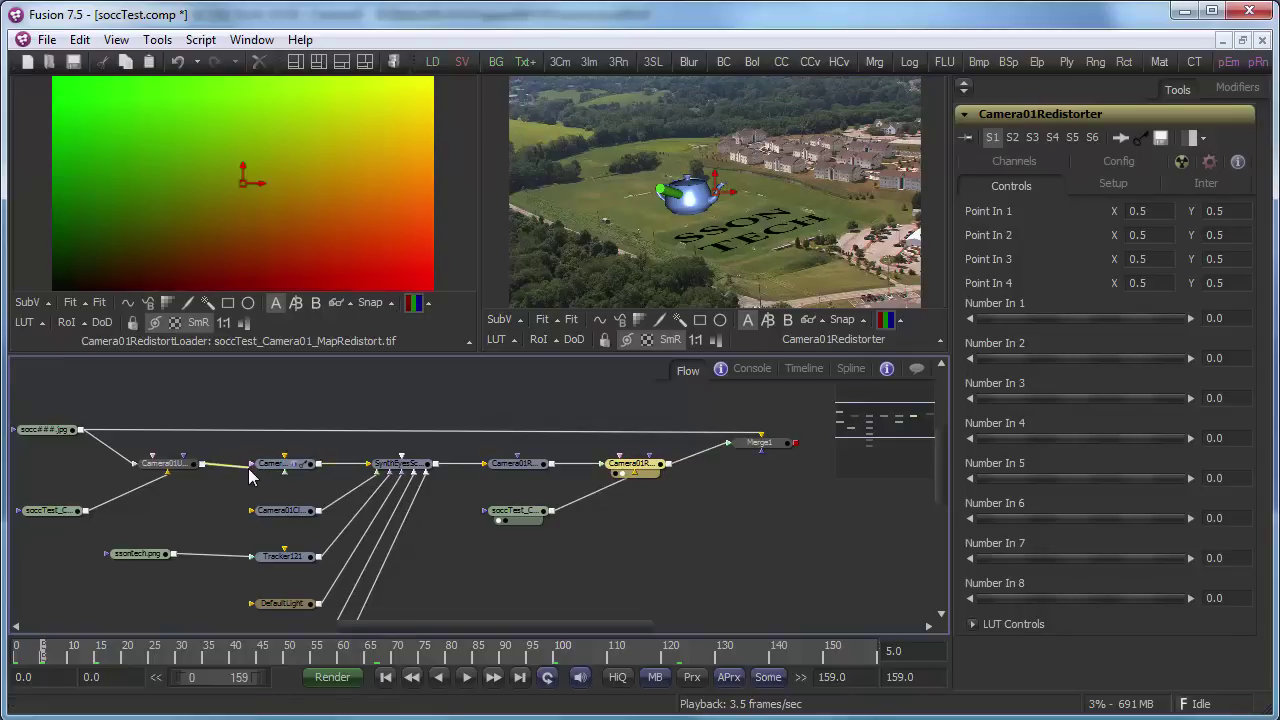
Disconnect the undistorted footage from Camera01 and view Camera01Redistorter's alpha channel.
drag(223, 480, 218, 481)
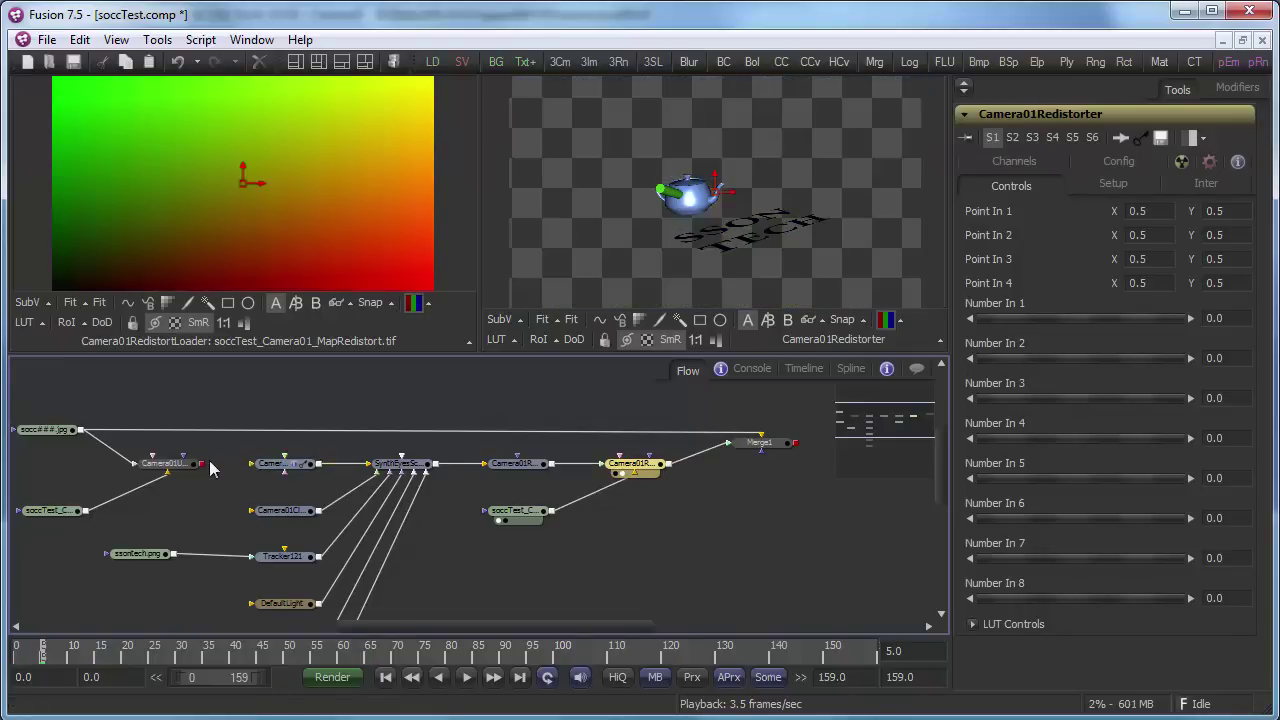
click(262, 464)
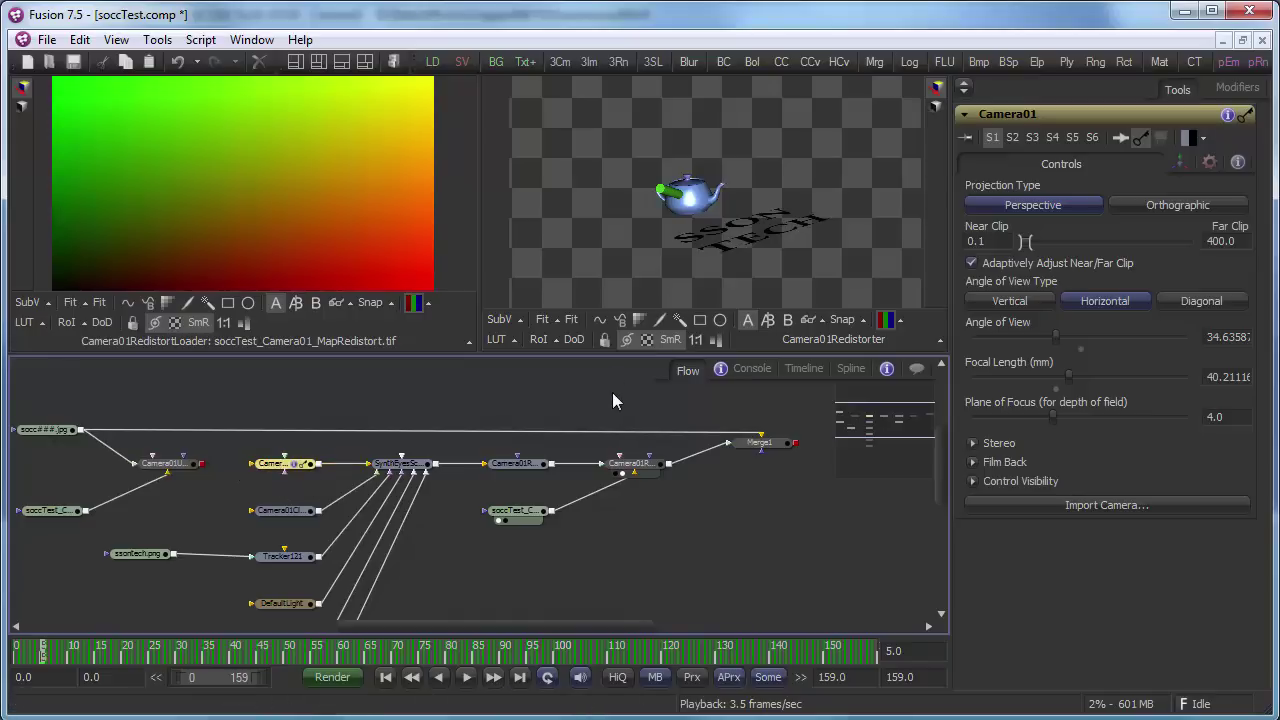
click(645, 470)
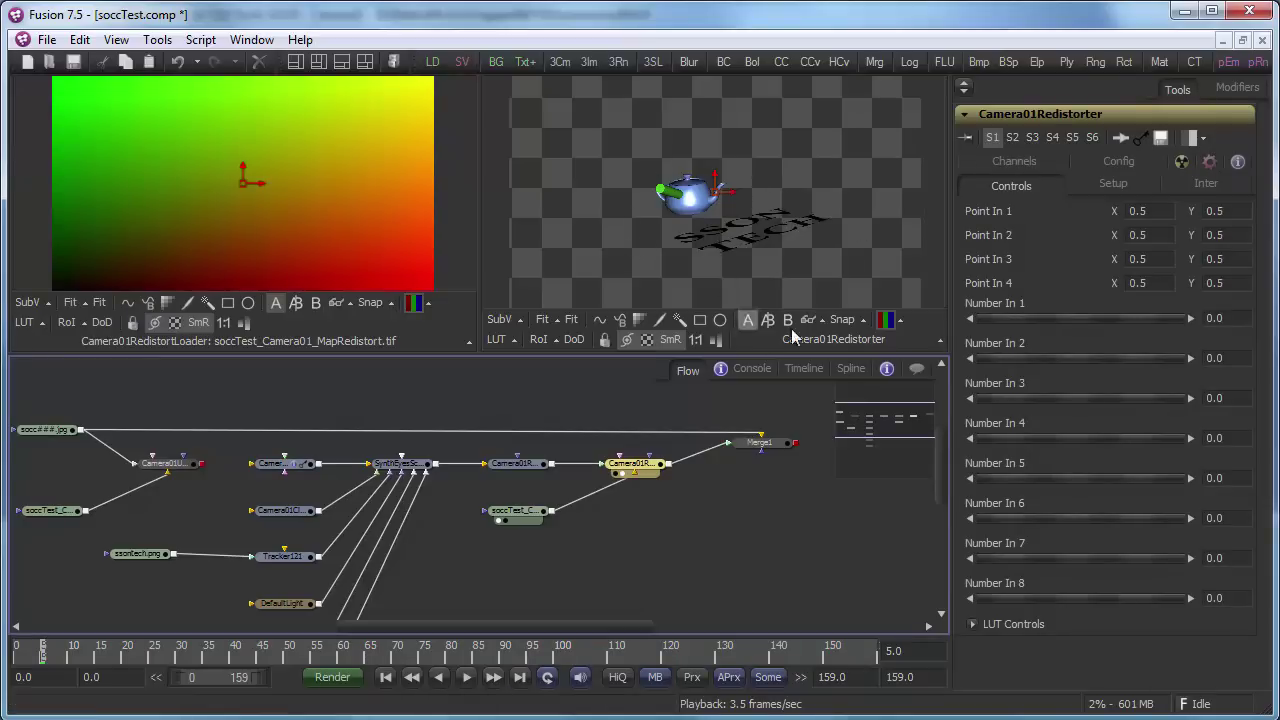
click(886, 320)
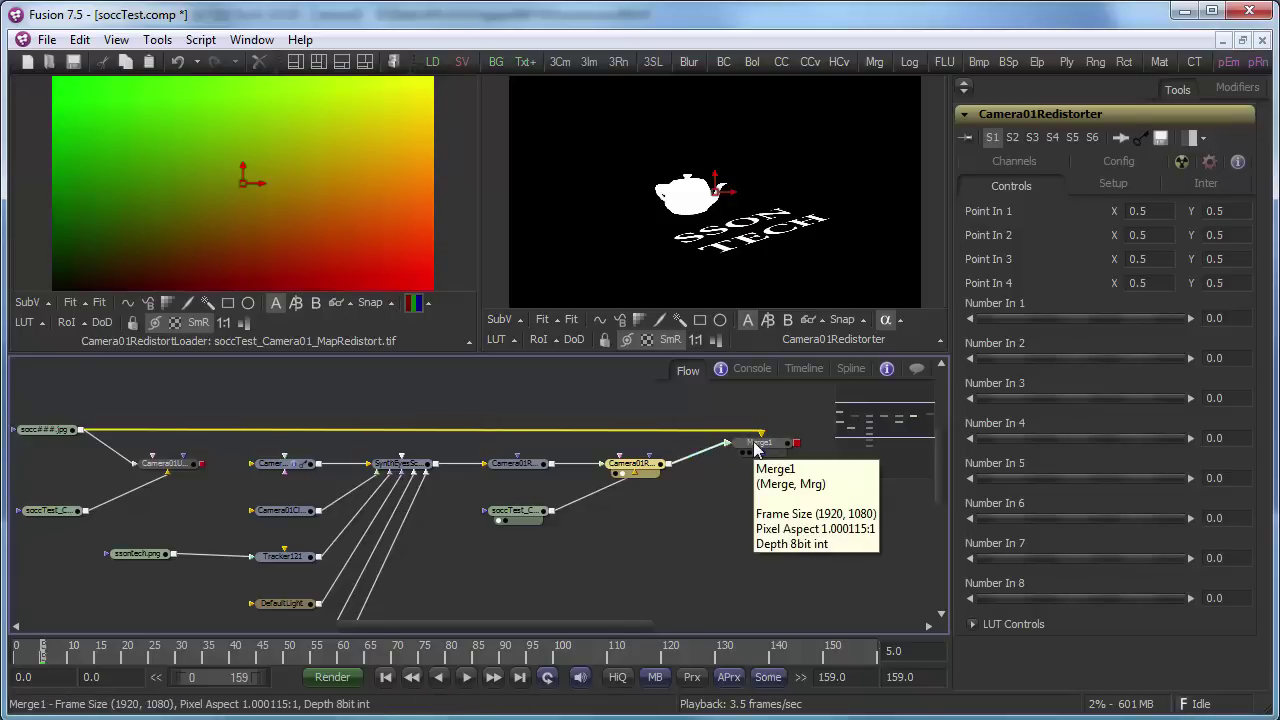
Return the viewer to colour display and show the Merge1 composite.
click(884, 320)
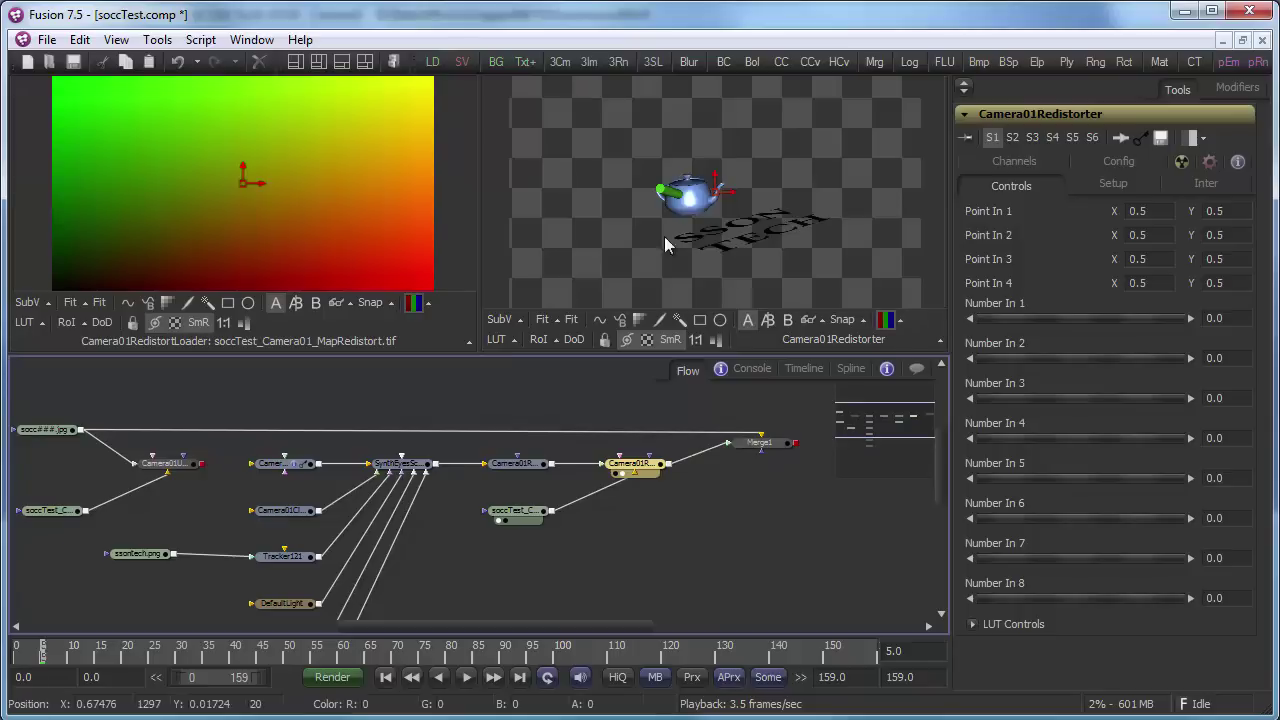
click(765, 443)
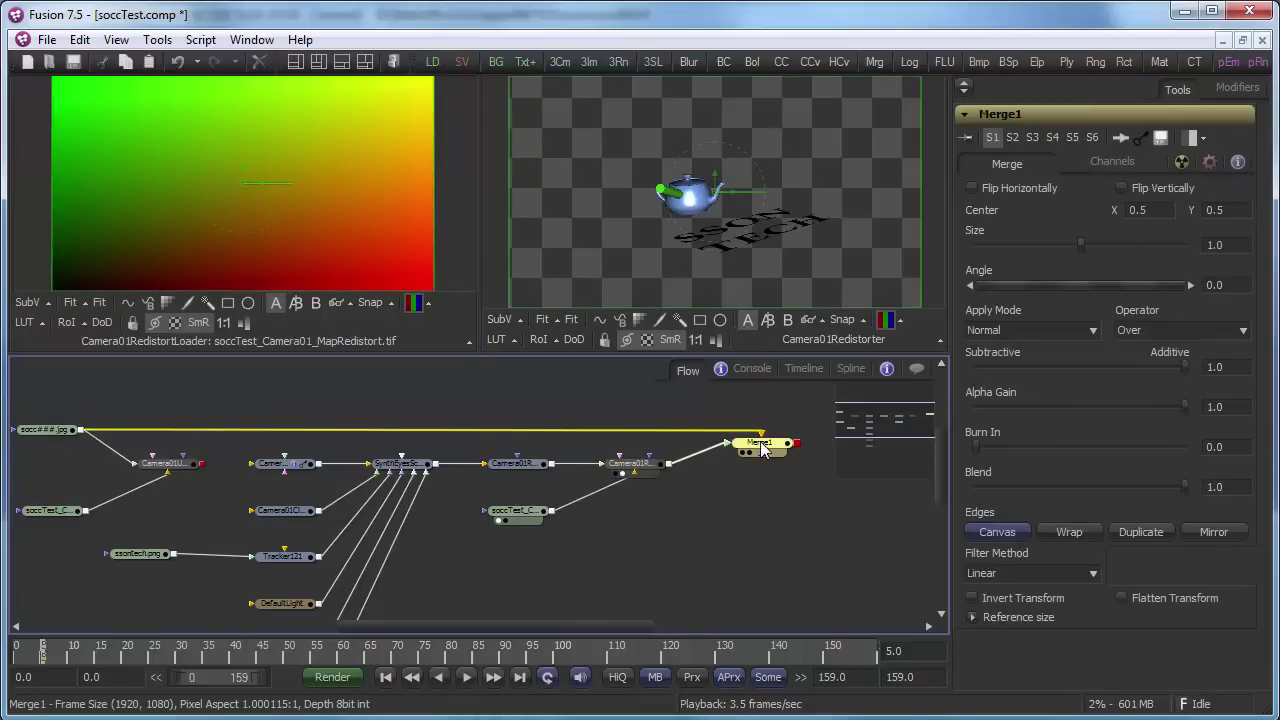
key(2)
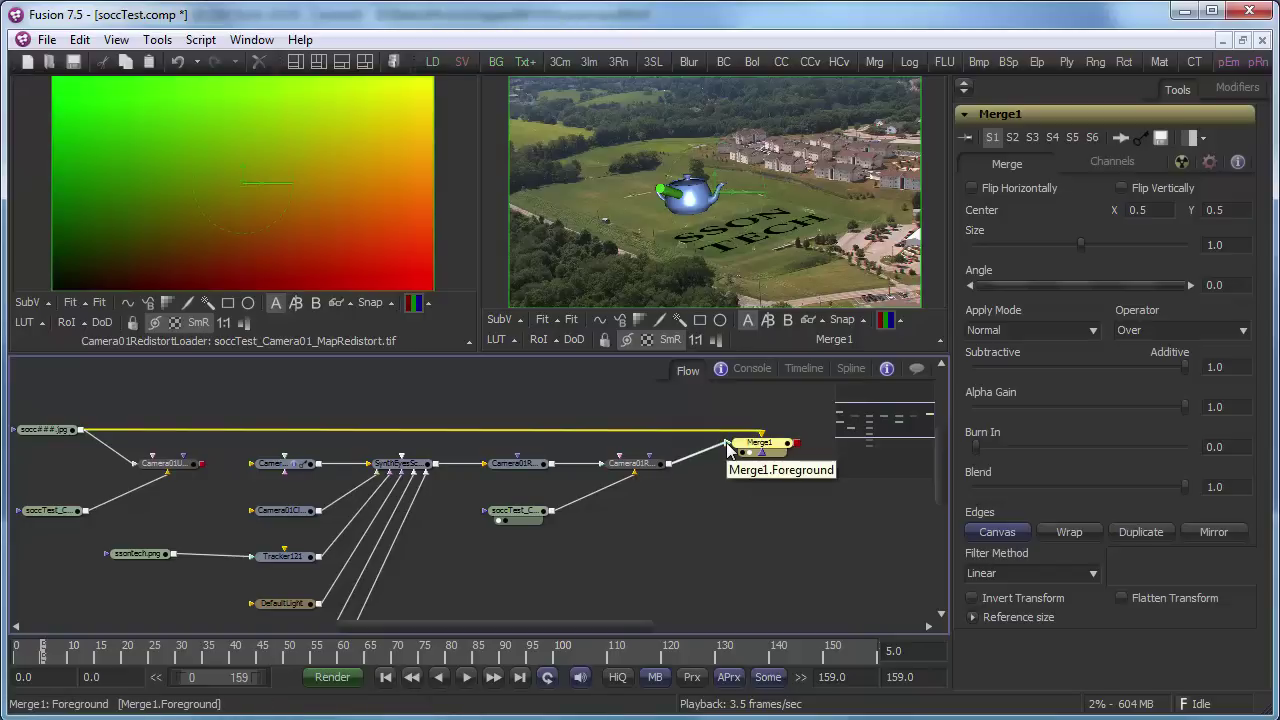
Detach the redistorted render from Merge1's foreground input, leaving only the aerial footage.
drag(727, 446, 701, 513)
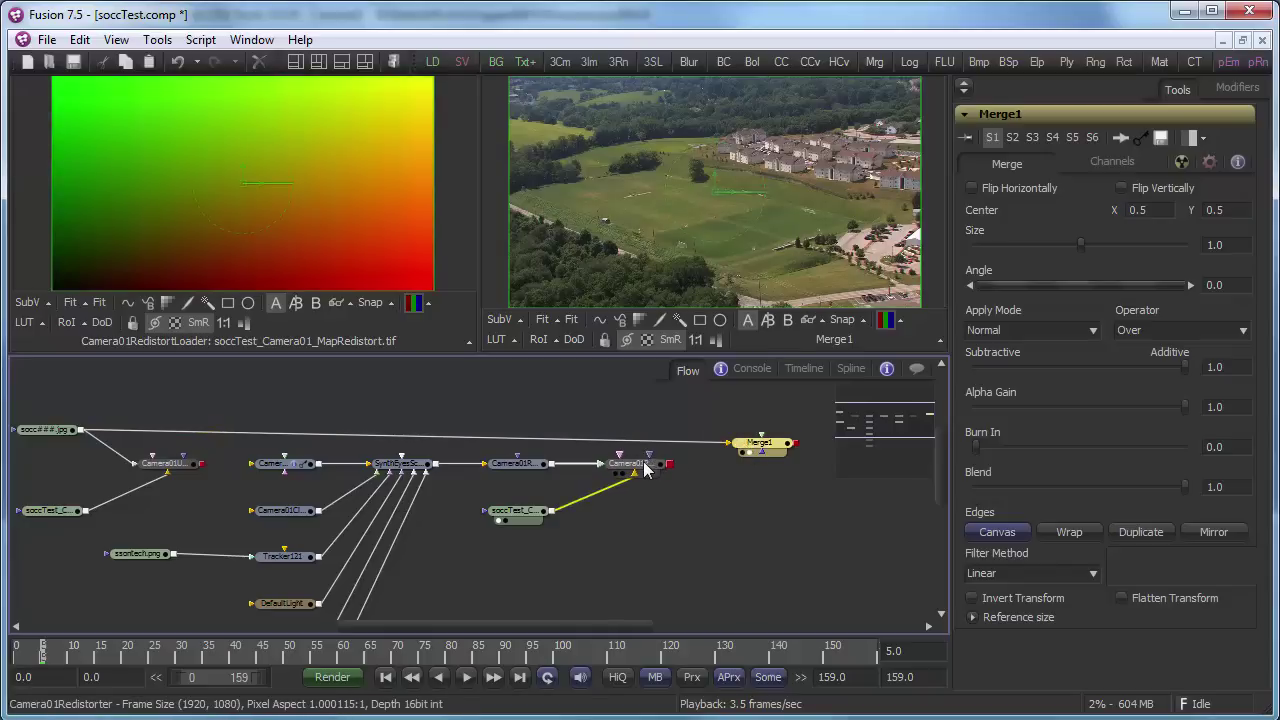
mouse_move(645, 470)
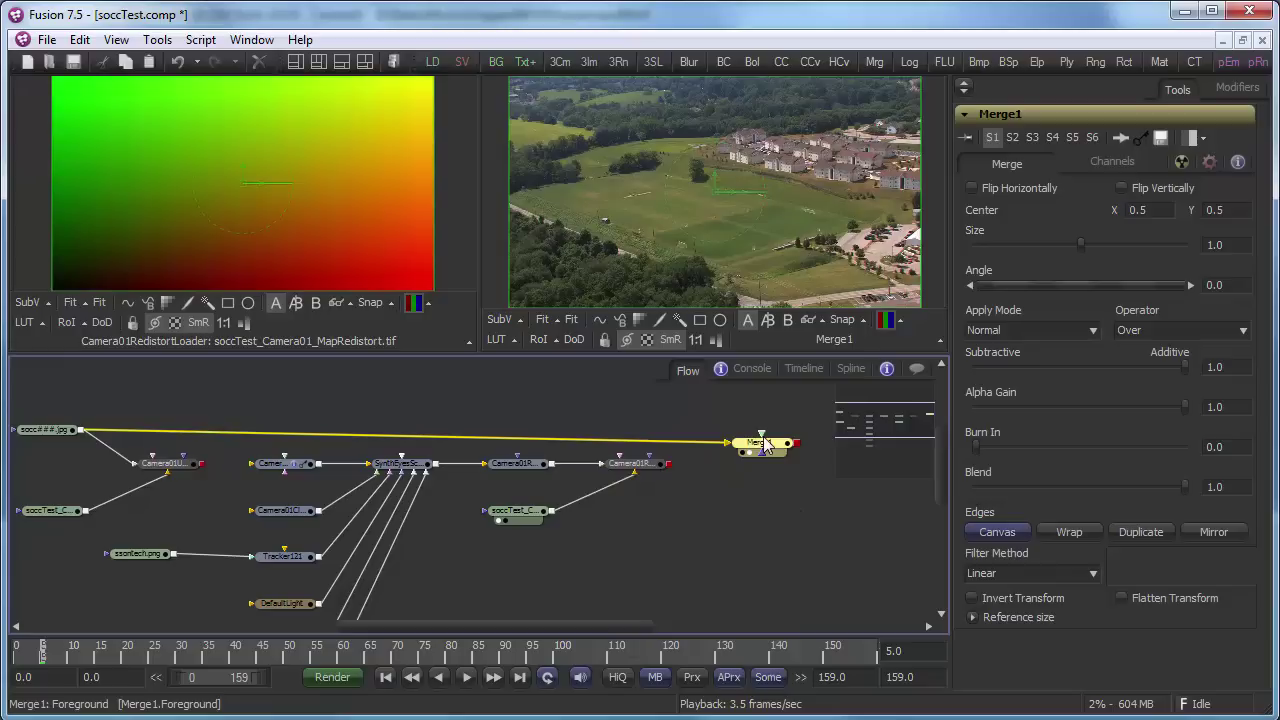
mouse_move(765, 449)
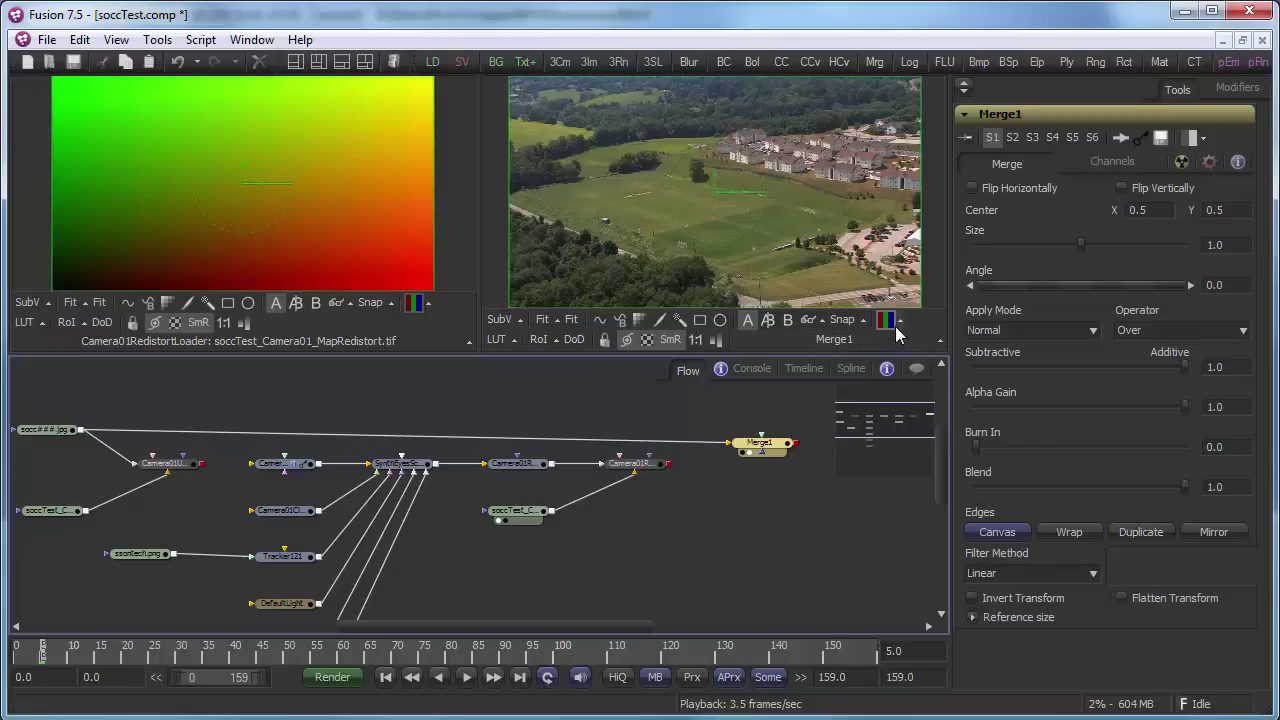
Show Camera01Redistorter's alpha in the left viewer and reconnect it to Merge1's Foreground.
click(640, 466)
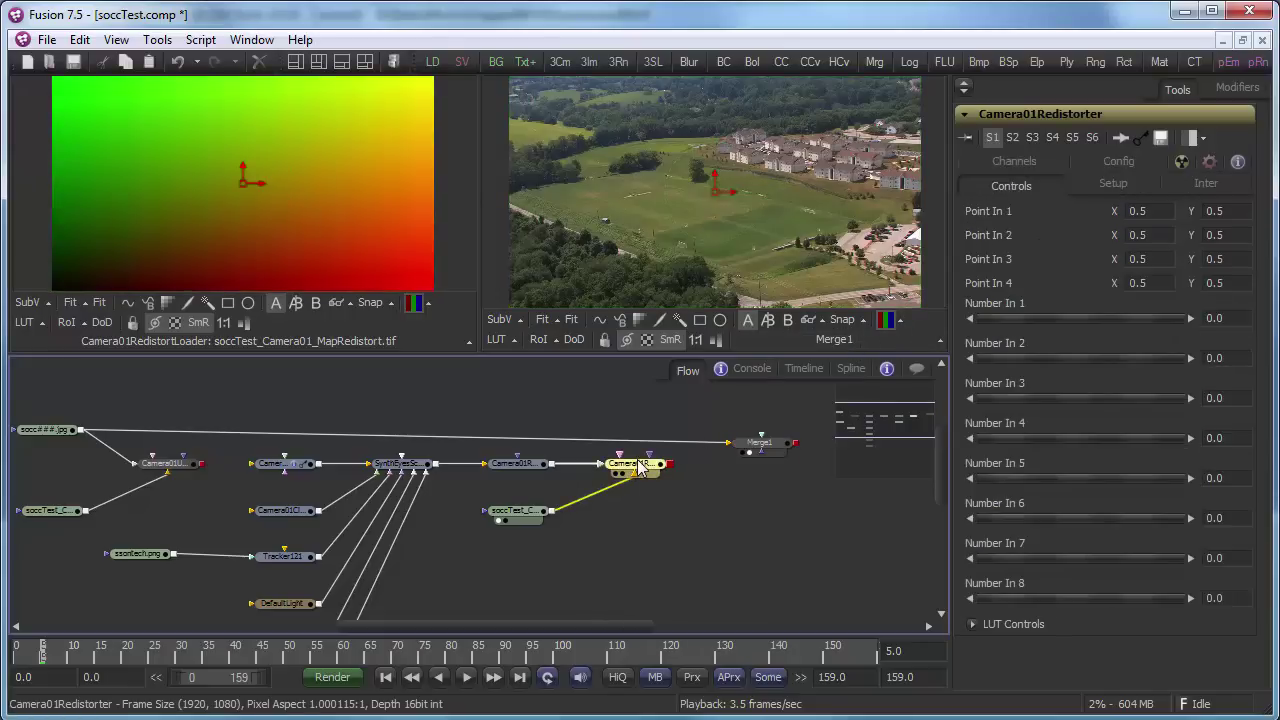
key(1)
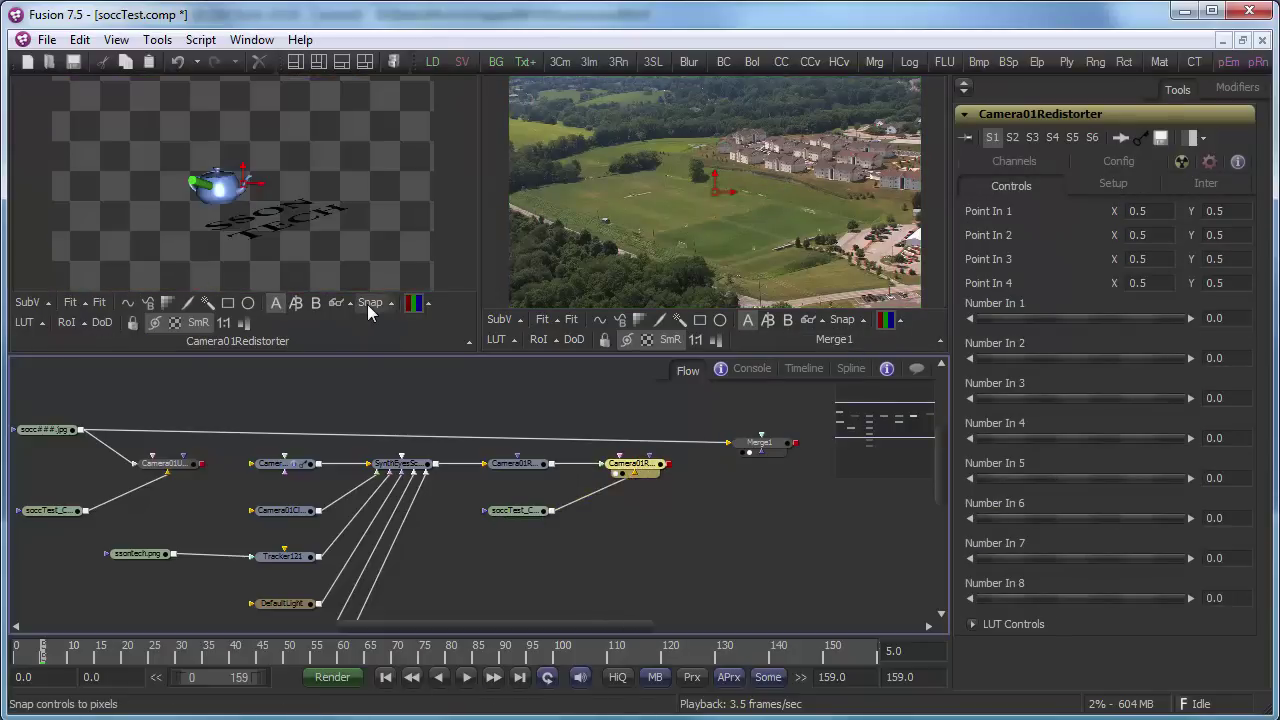
click(412, 302)
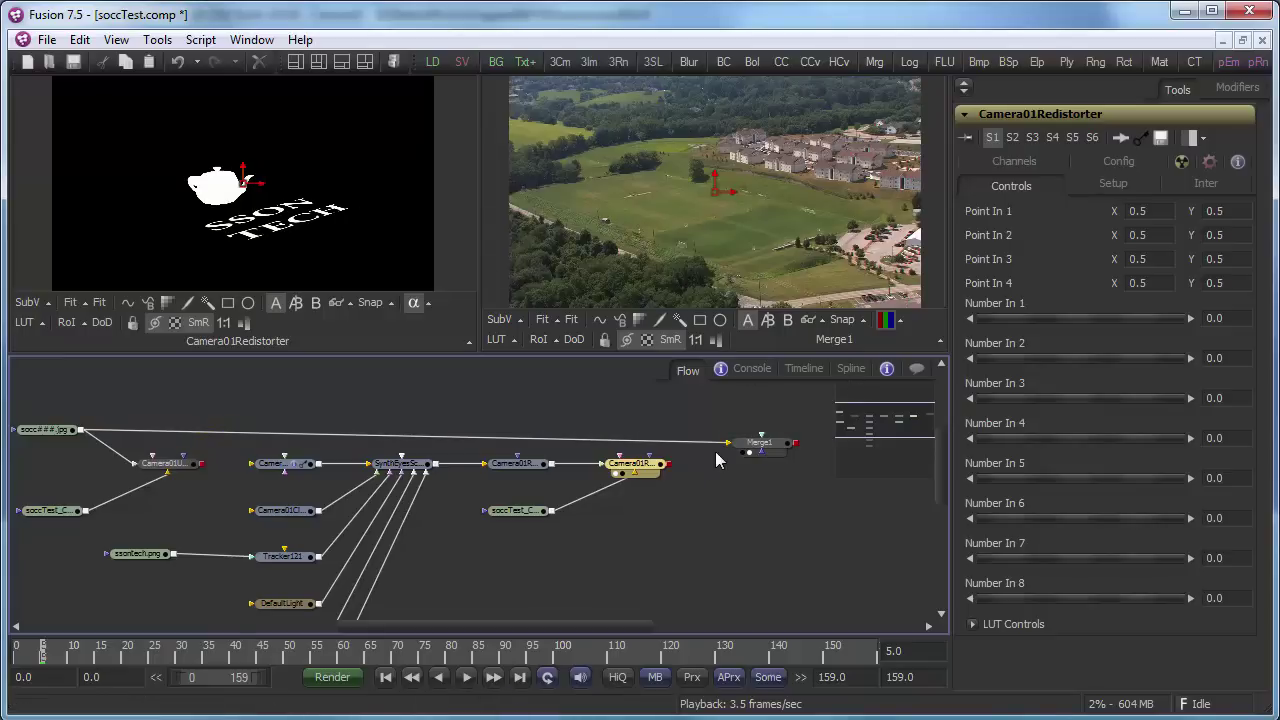
mouse_move(668, 465)
drag(668, 465, 757, 443)
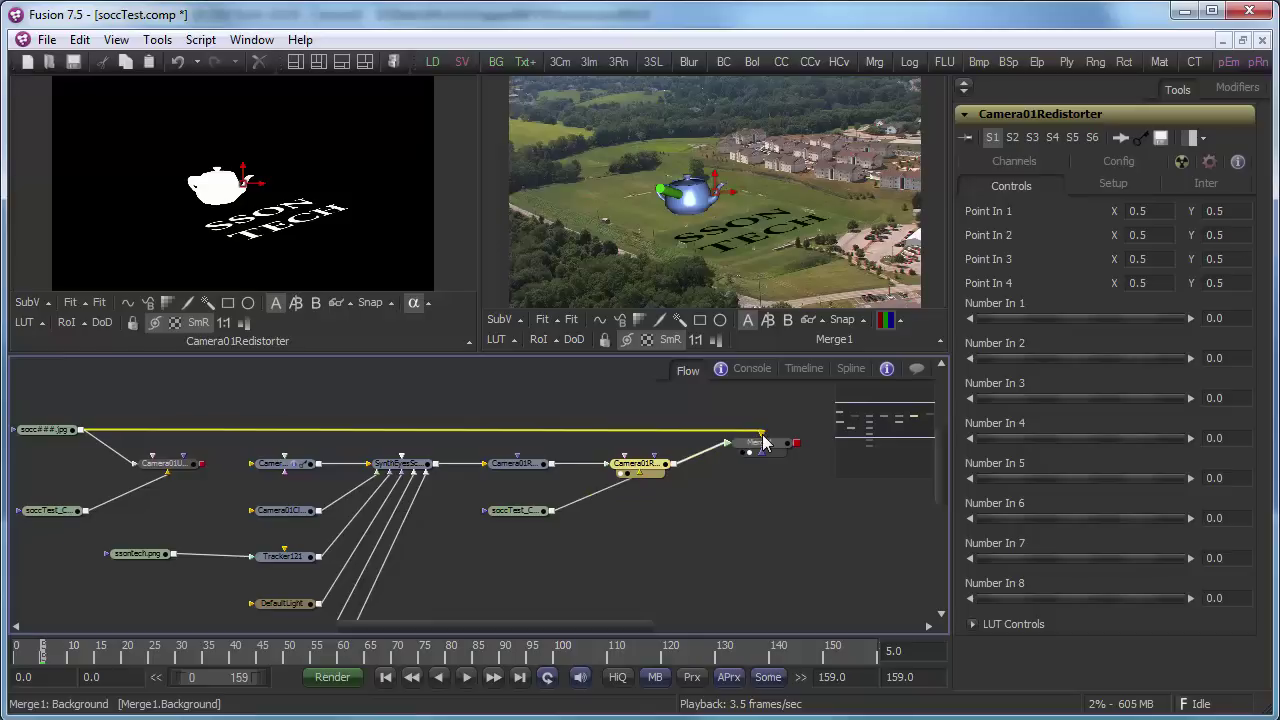
Zoom the Merge1 composite viewer to 36% on the teapot over the field footage.
click(712, 203)
ctrl+scroll(708, 203, up, 3)
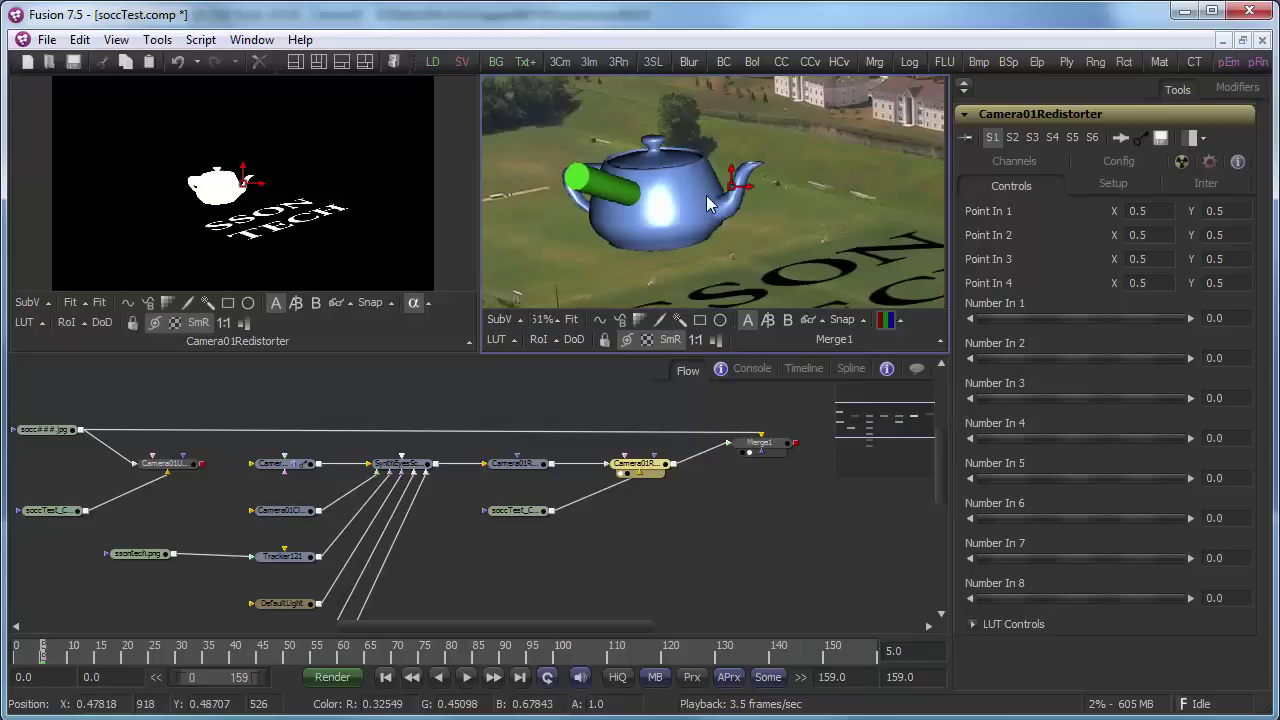
ctrl+scroll(708, 203, up, 2)
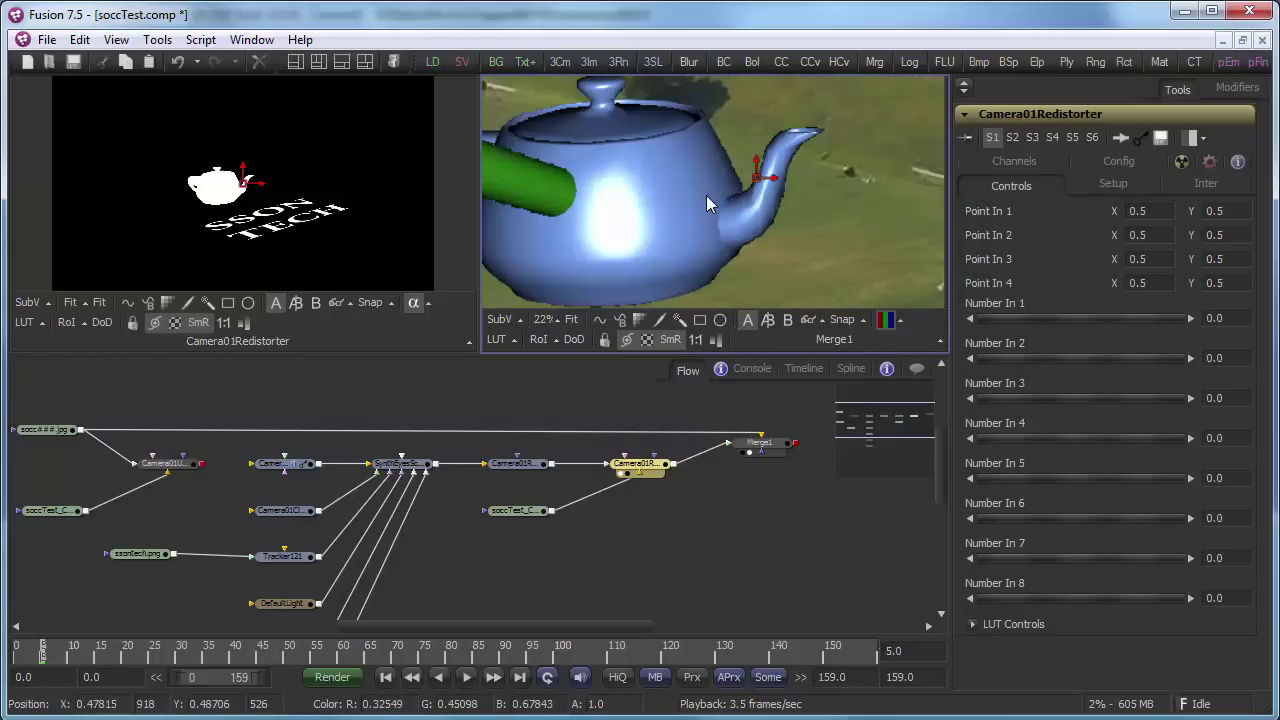
ctrl+scroll(706, 203, down, 2)
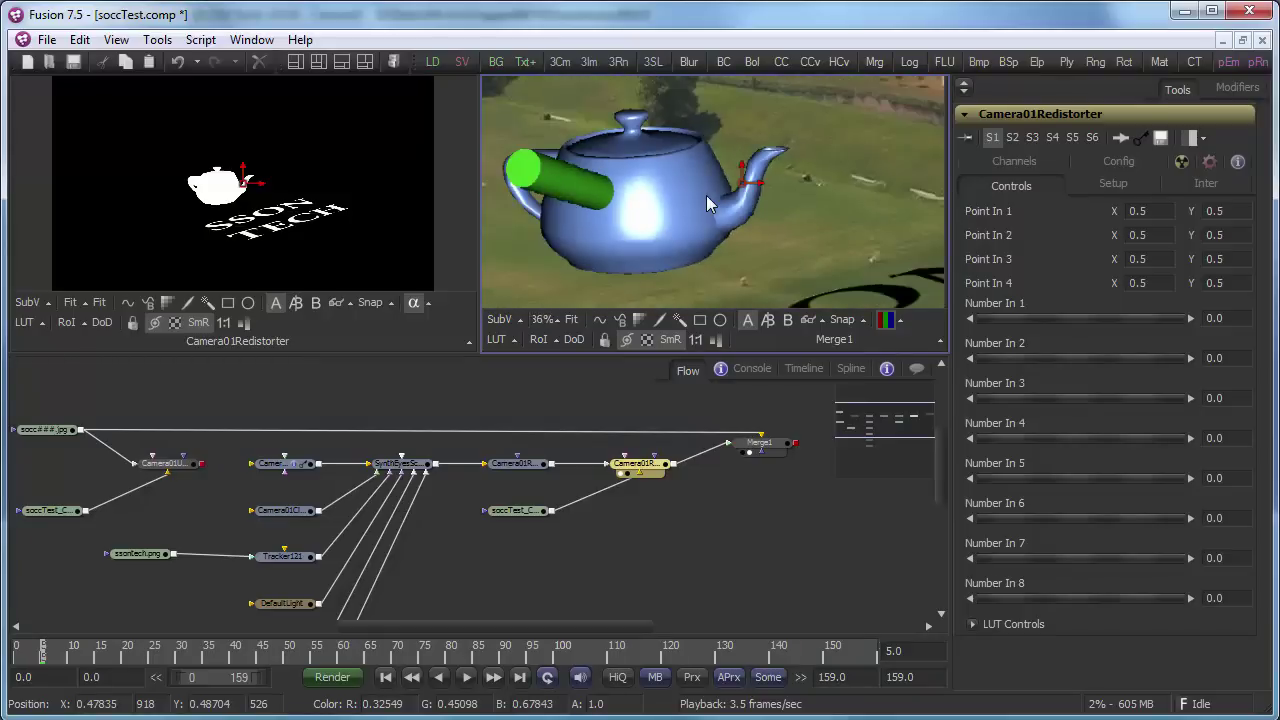